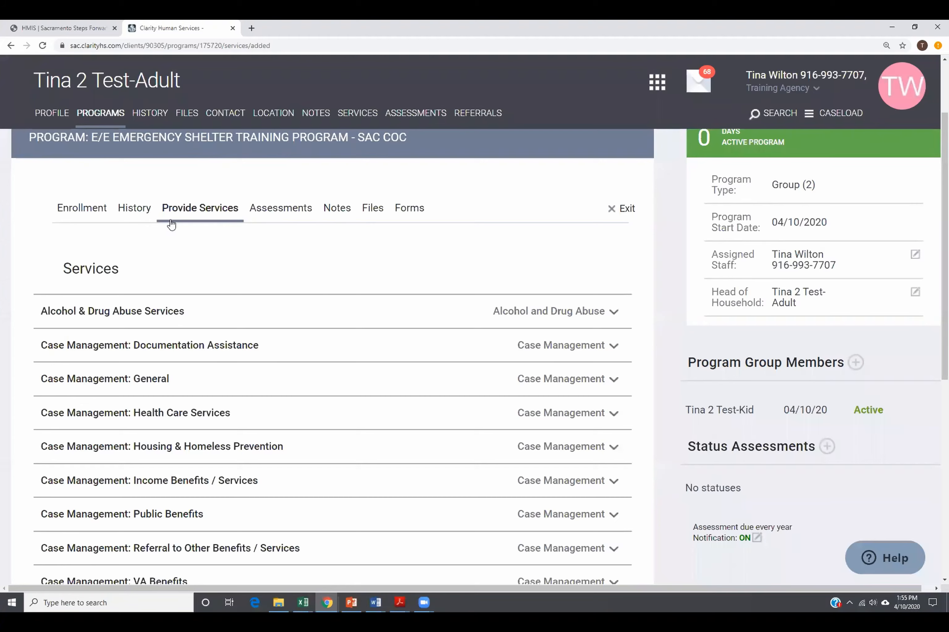
# Step: Open the Housing for Families service form under Housed with ES (E/E) Training Program
pyautogui.scroll(-3, 261, 383)
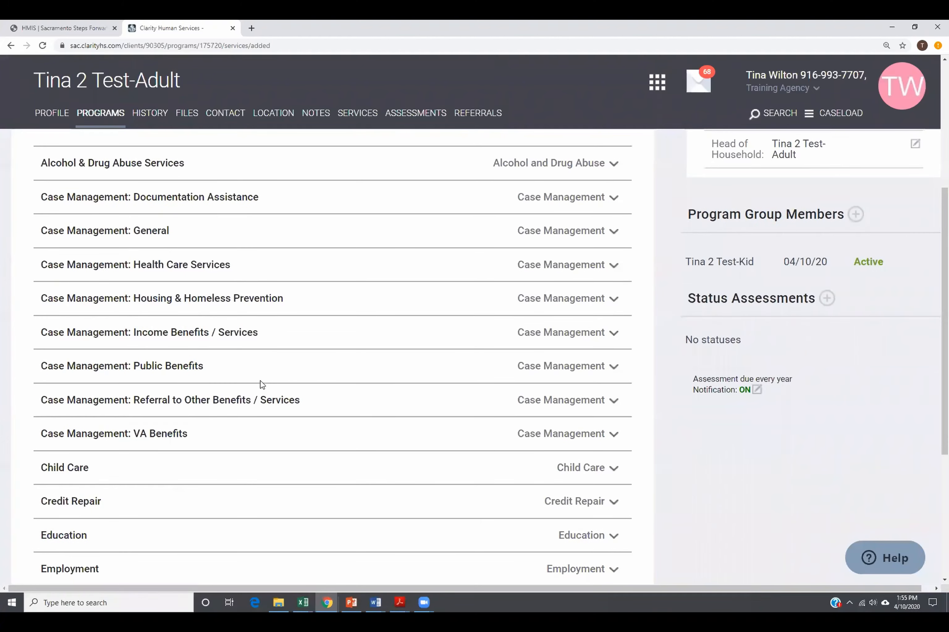
pyautogui.scroll(-4, 288, 384)
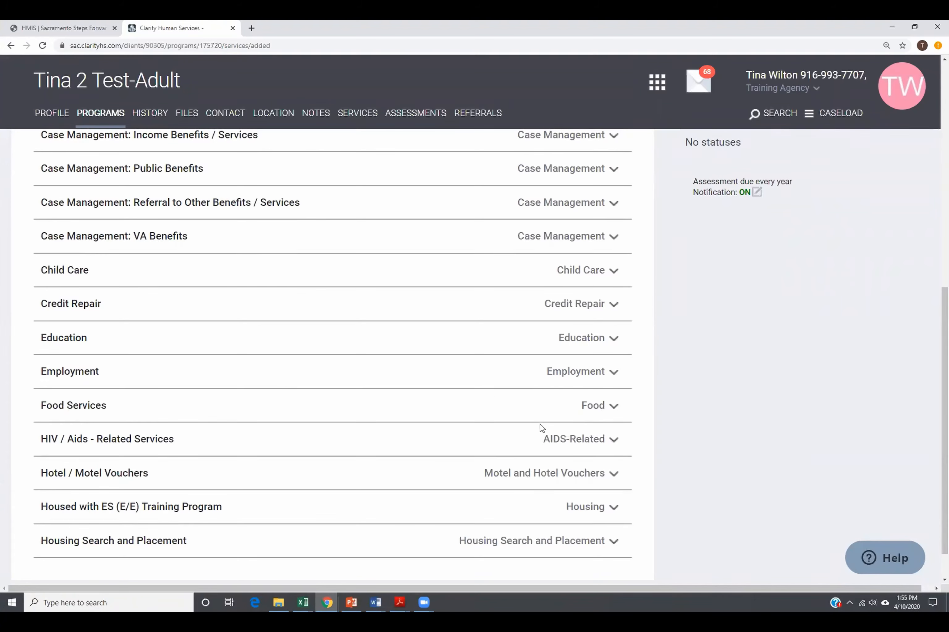
pyautogui.scroll(9, 539, 433)
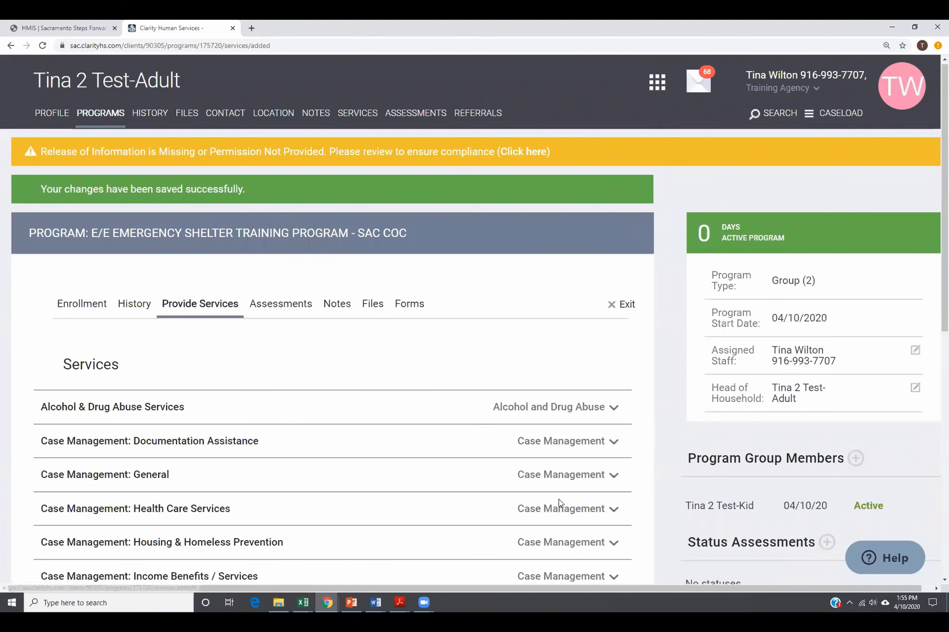
pyautogui.scroll(-10, 571, 501)
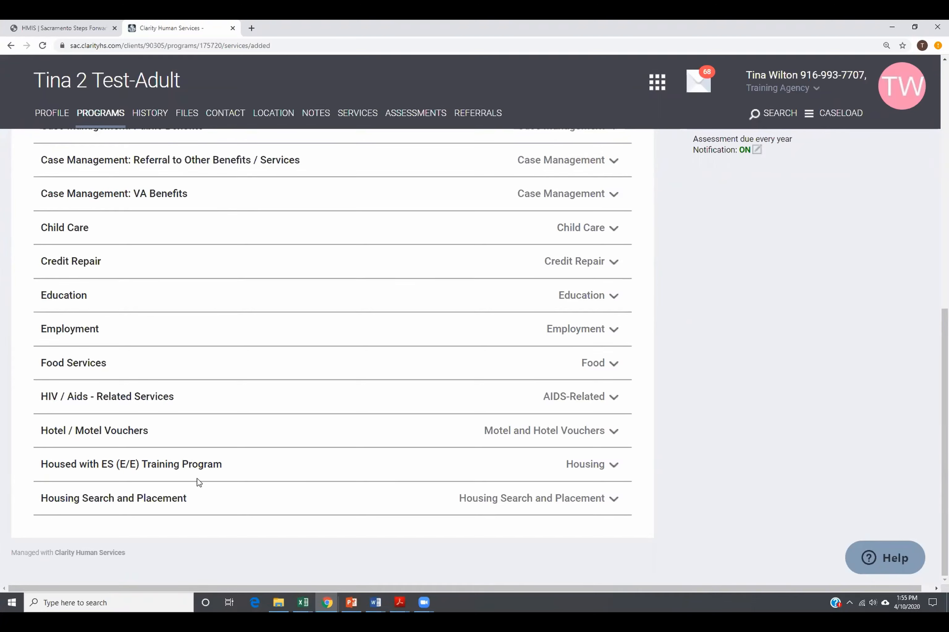
pyautogui.click(614, 469)
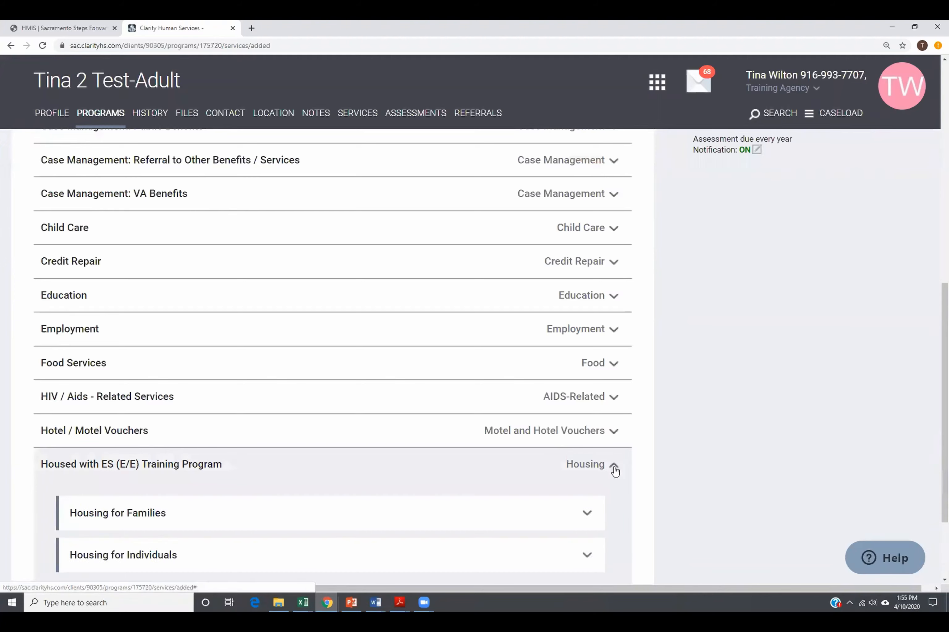
pyautogui.scroll(-3, 436, 403)
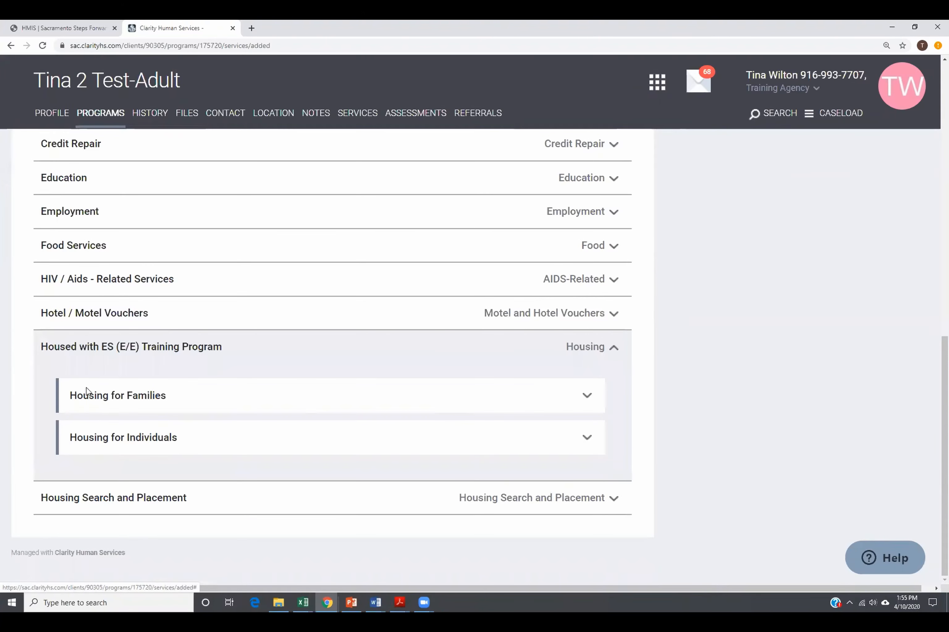
pyautogui.click(588, 395)
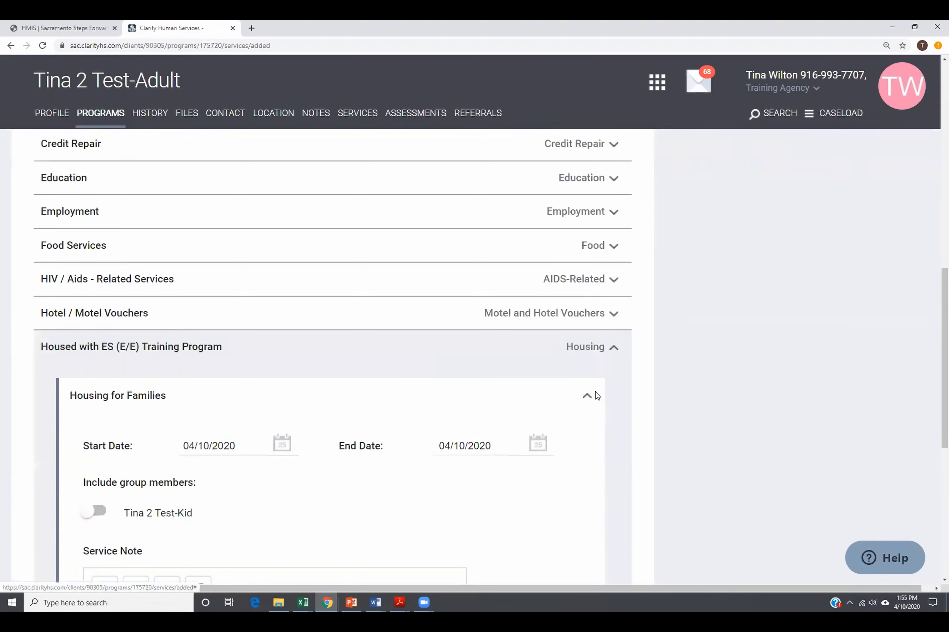
pyautogui.scroll(-3, 201, 363)
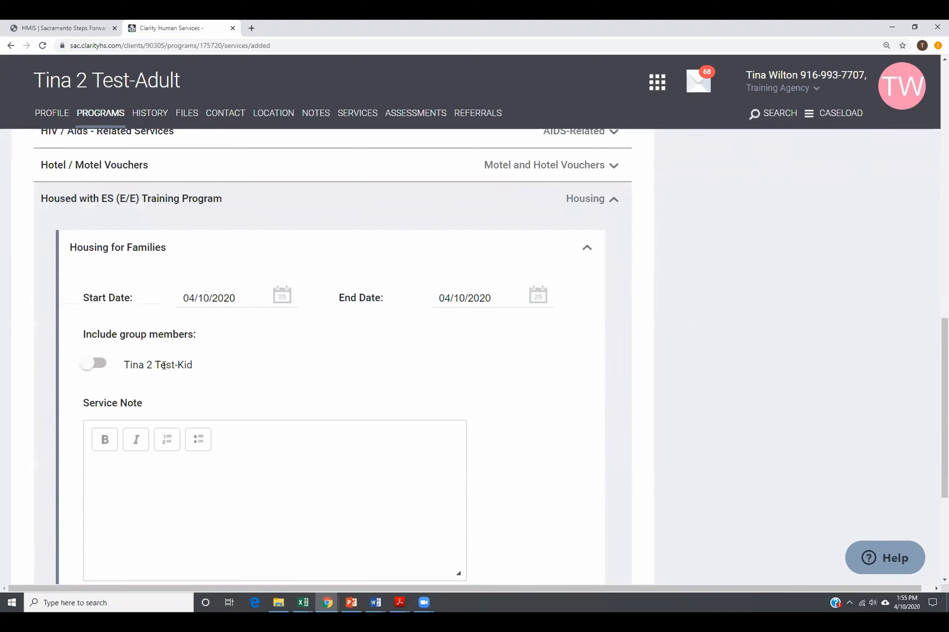
# Step: Submit the Housing for Families service with the child group member included and an end date of 07/10/2020
pyautogui.click(97, 368)
pyautogui.click(543, 302)
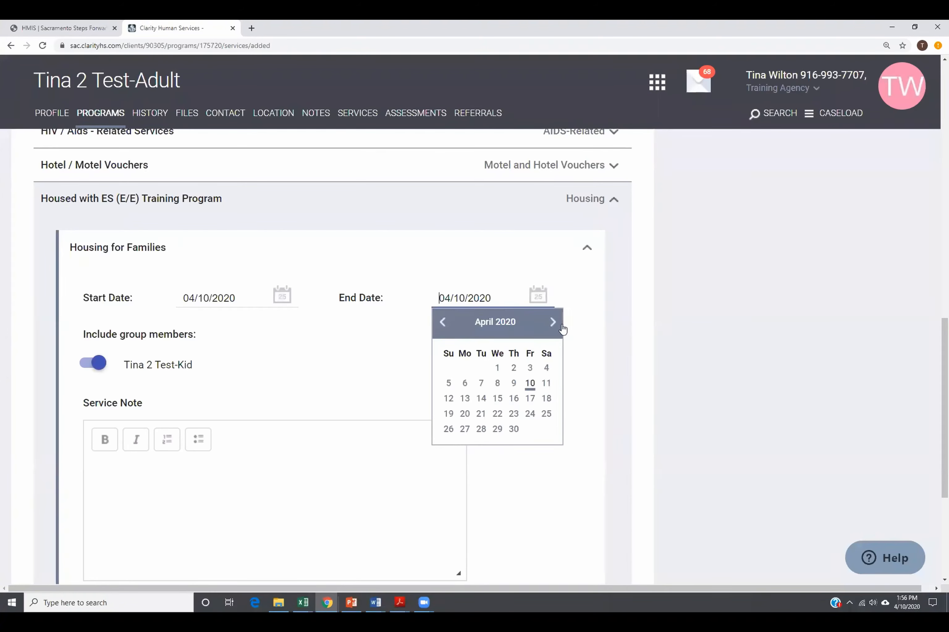
pyautogui.click(553, 322)
pyautogui.click(554, 323)
pyautogui.click(553, 323)
pyautogui.click(529, 384)
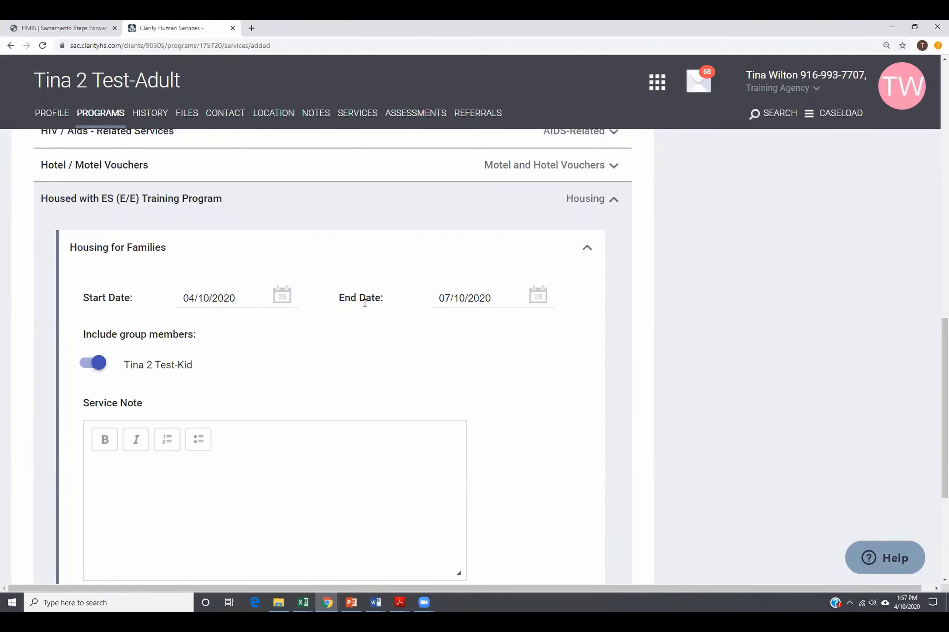
pyautogui.scroll(-5, 365, 303)
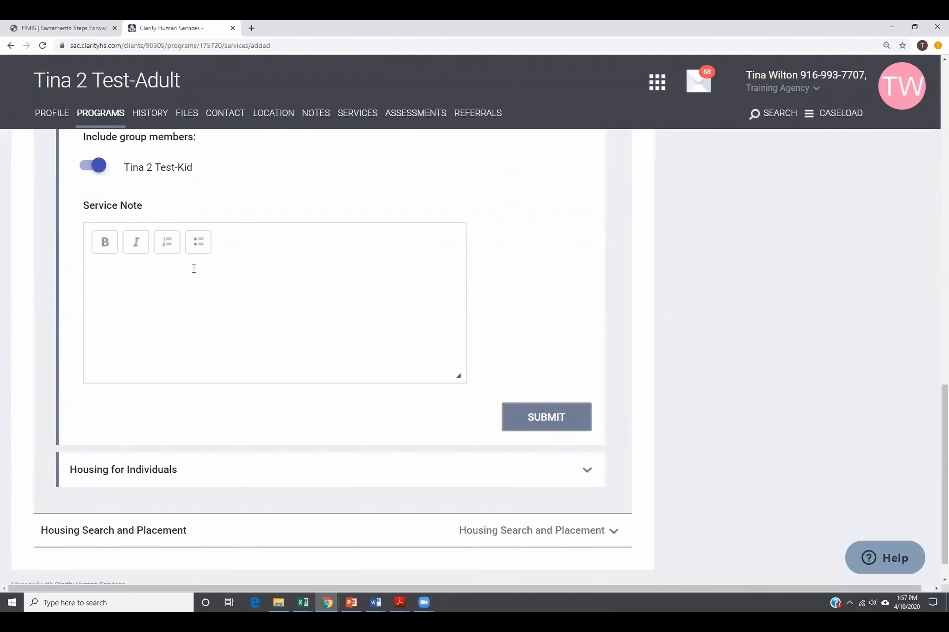
pyautogui.click(565, 428)
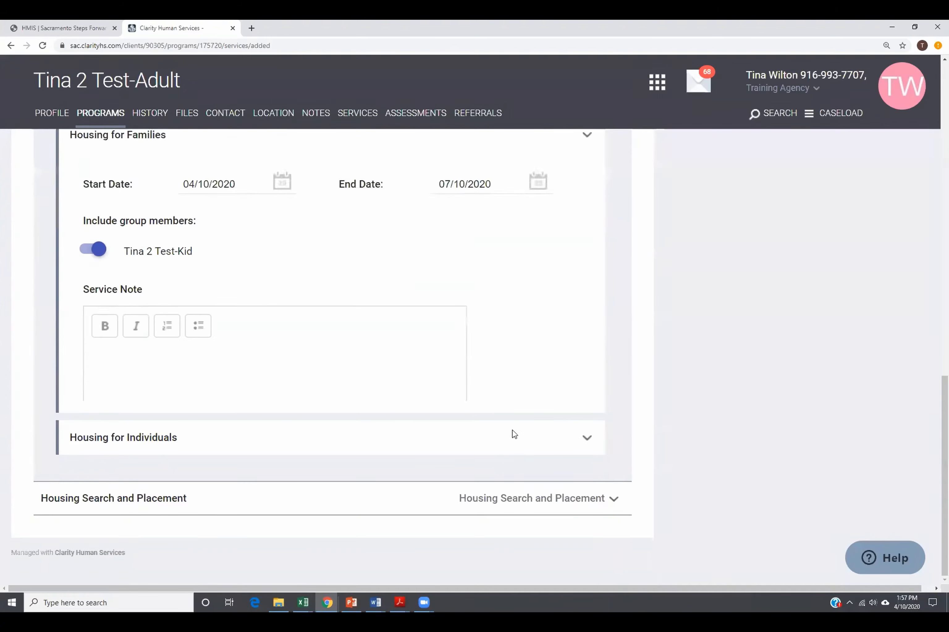
# Step: Submit a General Case Management service under Case Management: General with the child group member included
pyautogui.scroll(10, 311, 331)
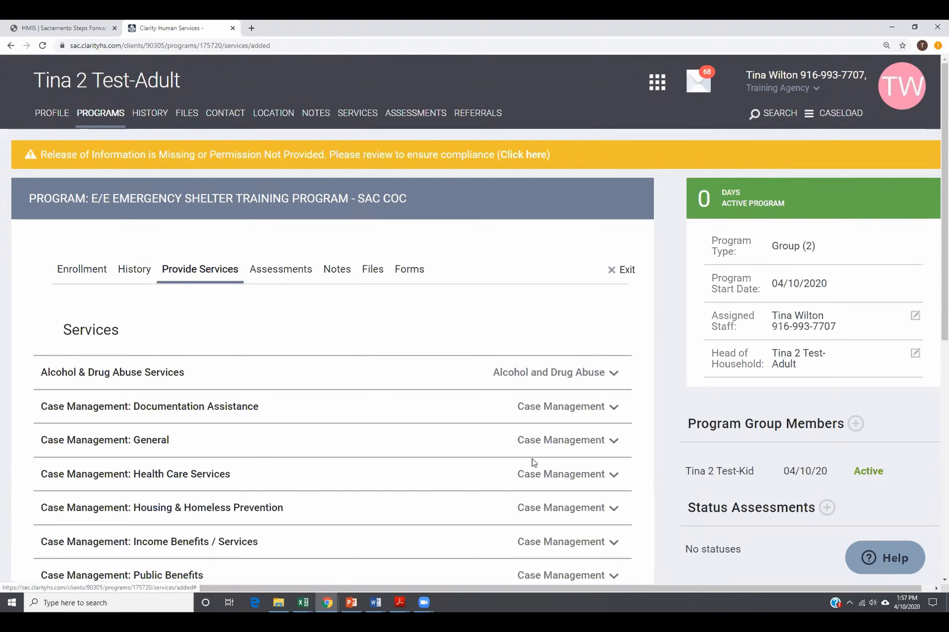
pyautogui.click(613, 443)
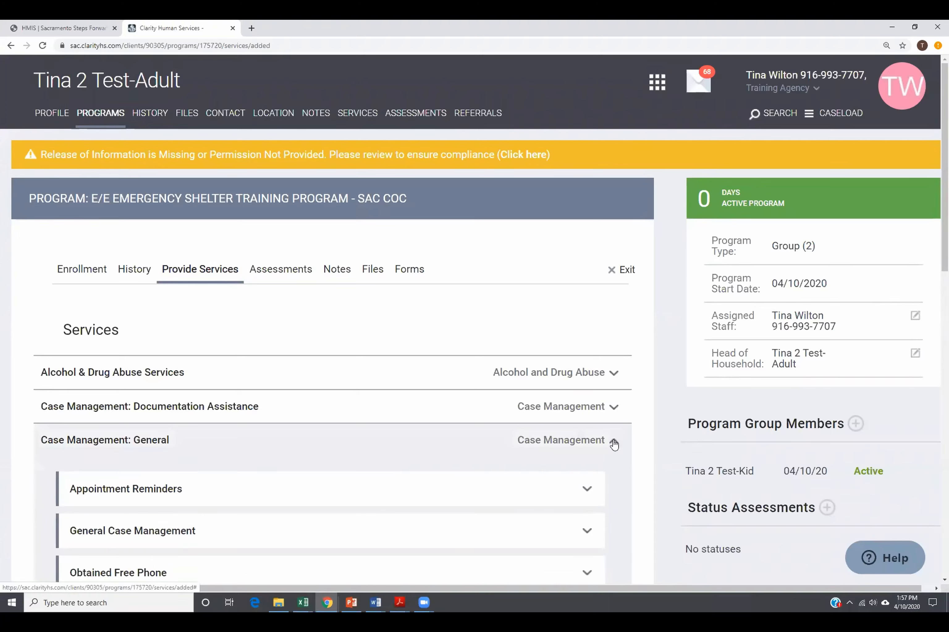
pyautogui.scroll(-1, 268, 453)
pyautogui.scroll(-2, 268, 453)
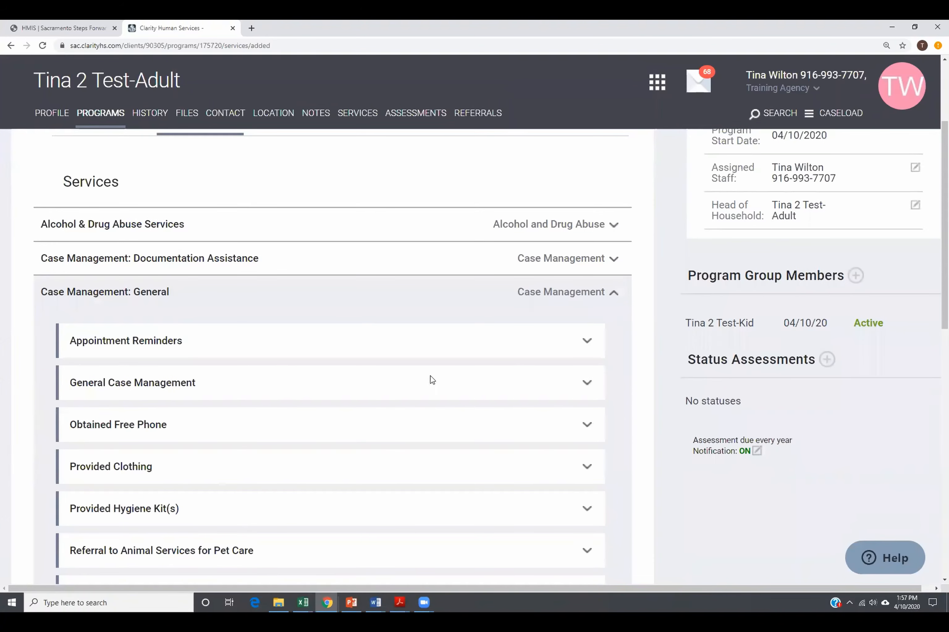
pyautogui.click(587, 386)
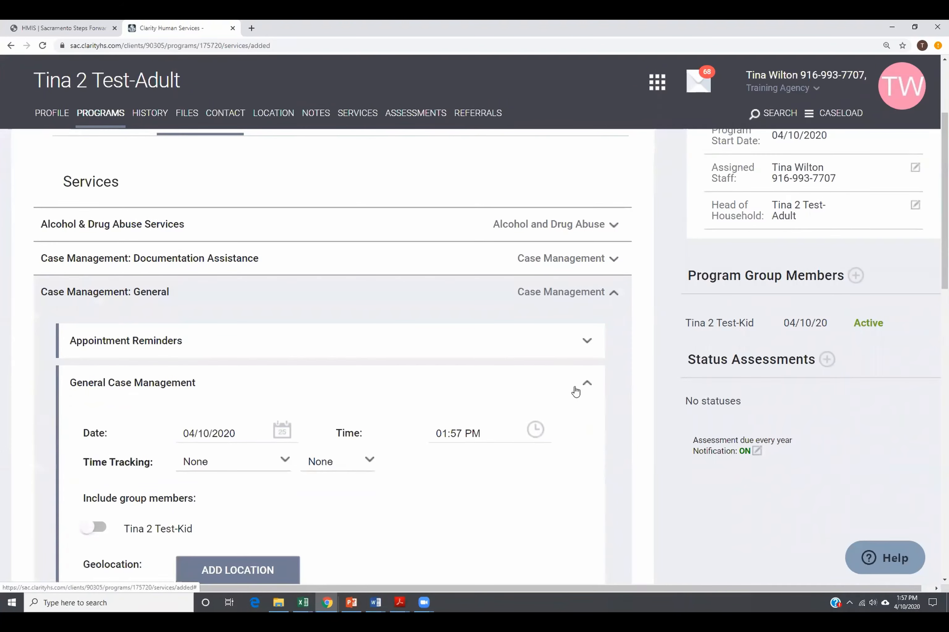
pyautogui.scroll(-2, 392, 388)
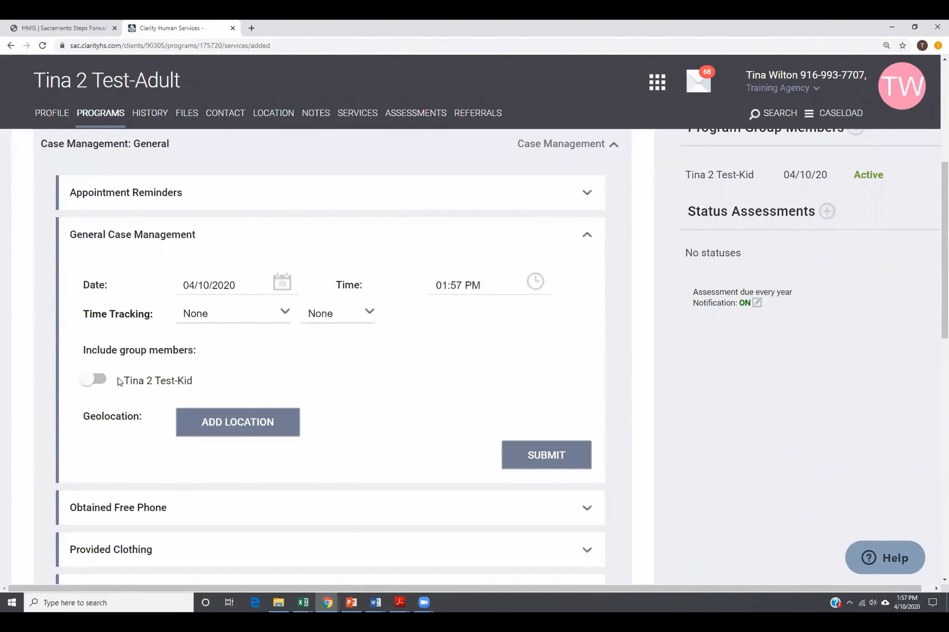
pyautogui.click(95, 381)
pyautogui.click(555, 465)
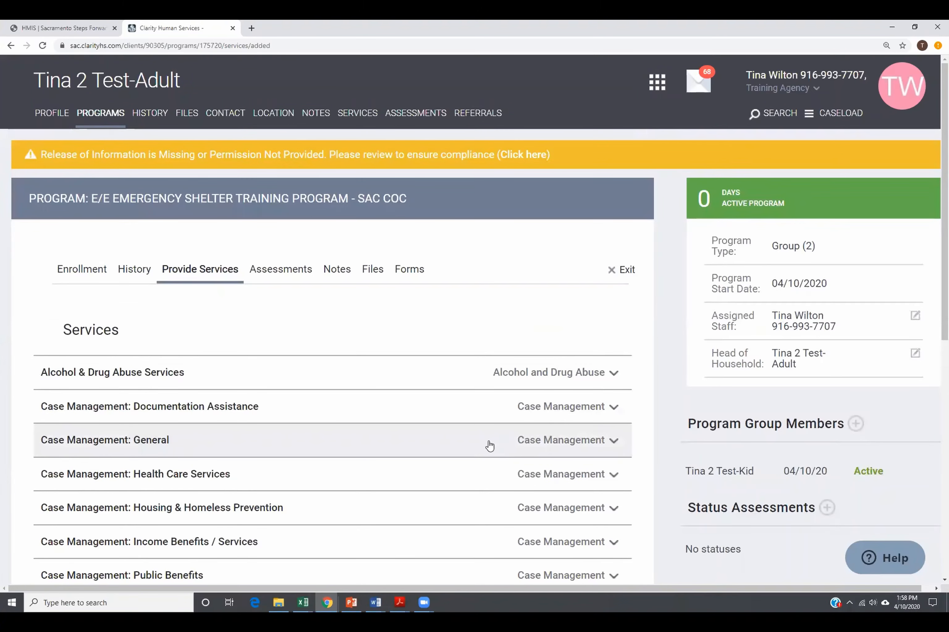
# Step: Review the emergency shelter program's service history and the client's overview of enrolled and available programs
pyautogui.click(135, 274)
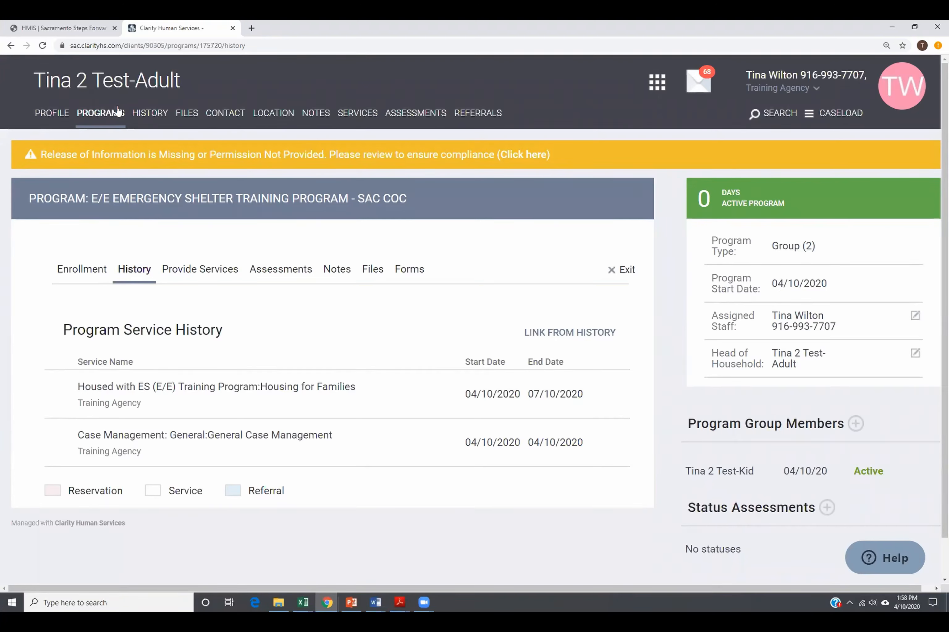
pyautogui.click(101, 117)
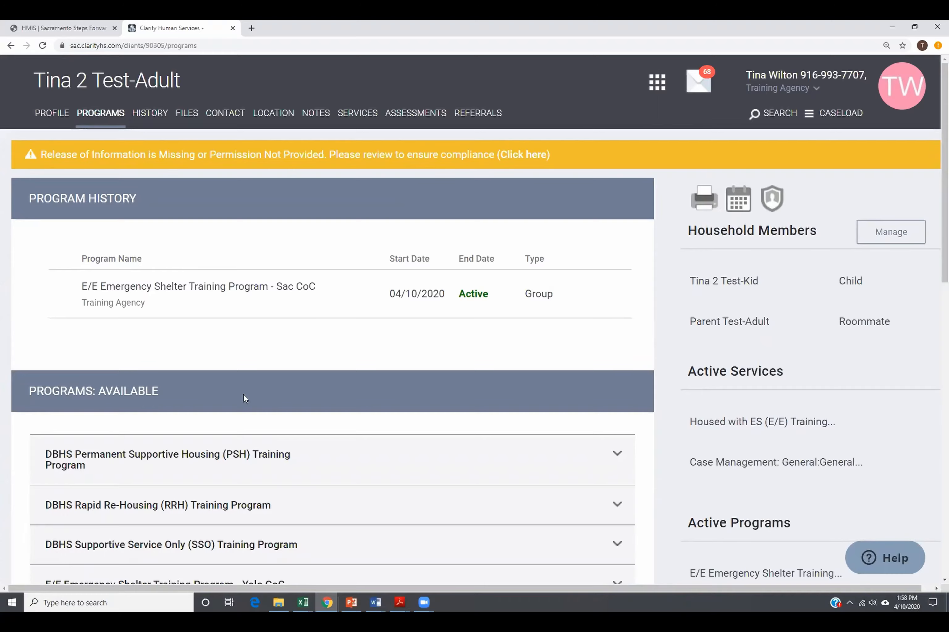
pyautogui.scroll(-5, 245, 398)
pyautogui.scroll(-5, 298, 327)
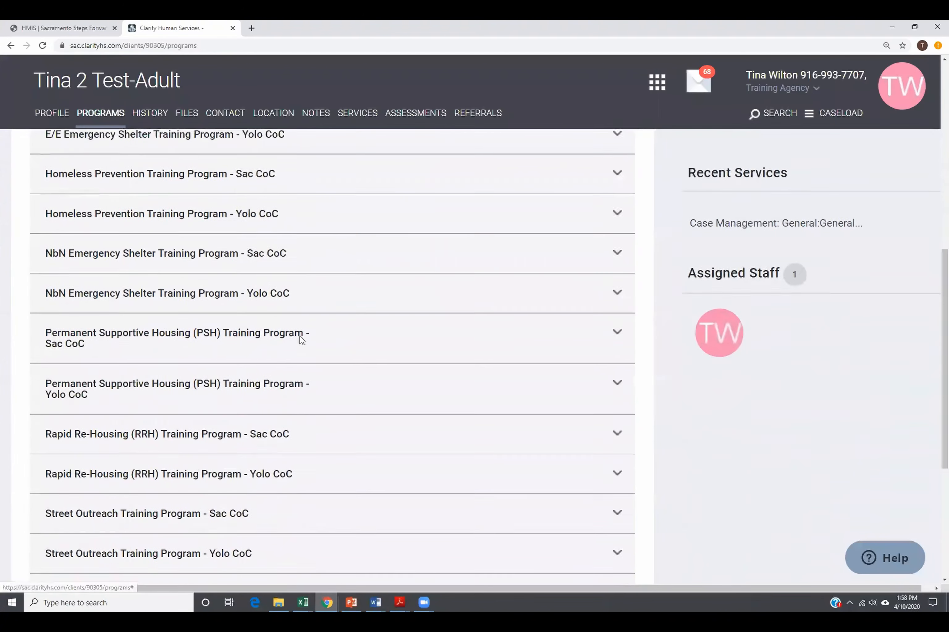
pyautogui.scroll(10, 283, 416)
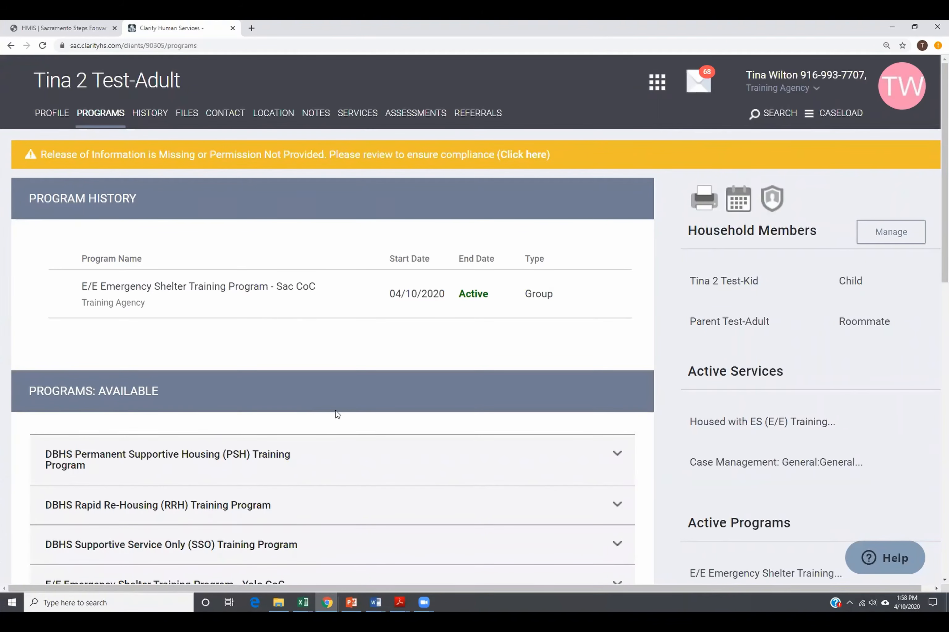
pyautogui.scroll(-5, 334, 413)
pyautogui.scroll(-1, 337, 412)
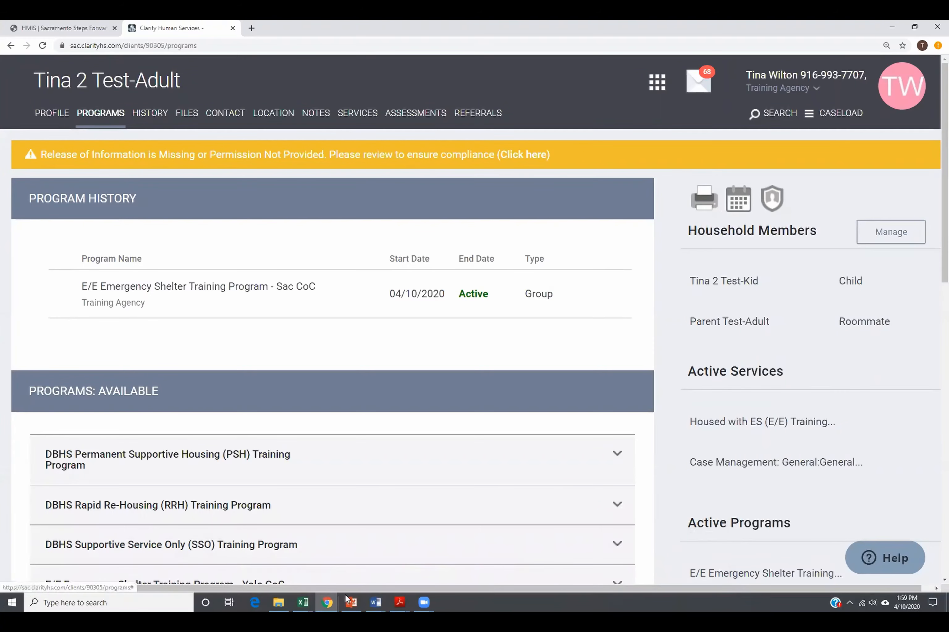
# Step: Show the Program Enrollment Screens slide in the PowerPoint slide show and switch back to Clarity Human Services in Chrome
pyautogui.click(354, 602)
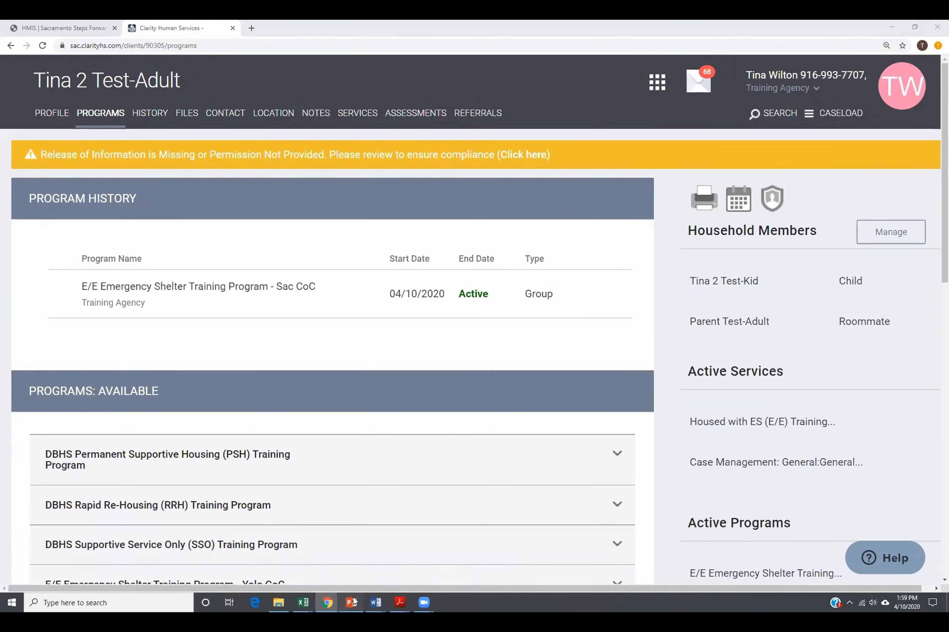
pyautogui.press('Right')
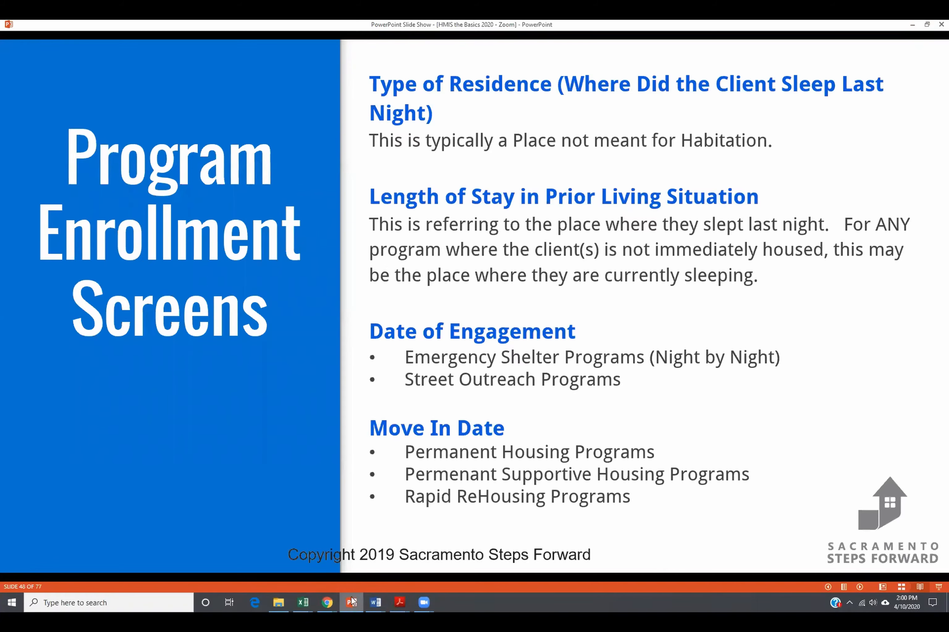
pyautogui.moveTo(331, 602)
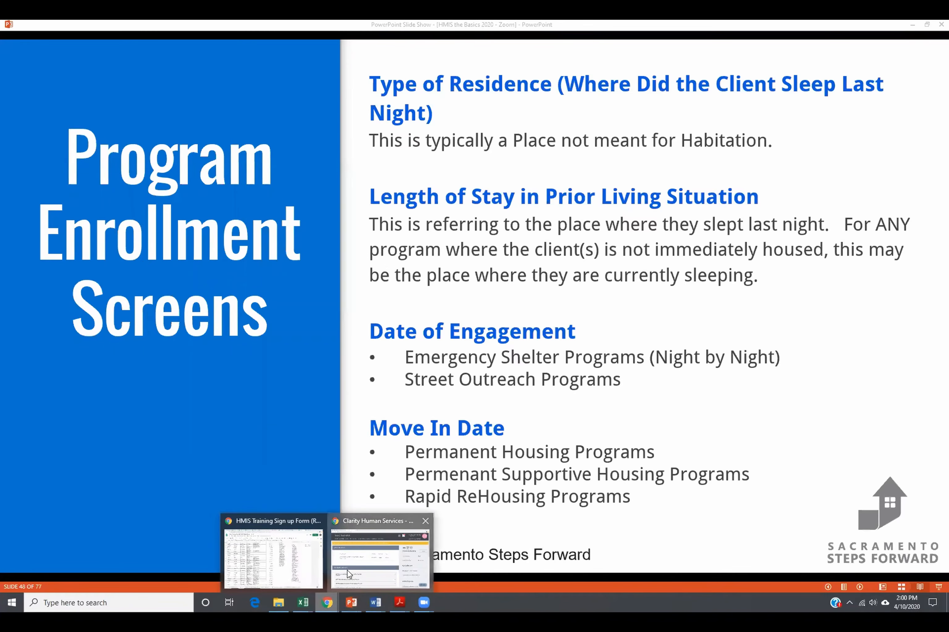
pyautogui.click(349, 574)
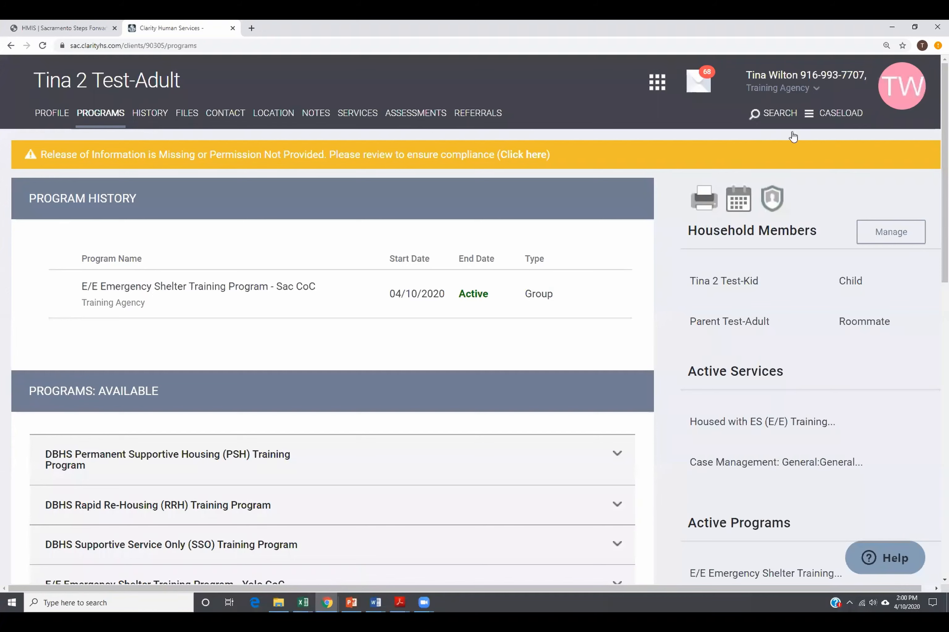
# Step: Search for the second test client by name and open the matching client profile
pyautogui.click(790, 117)
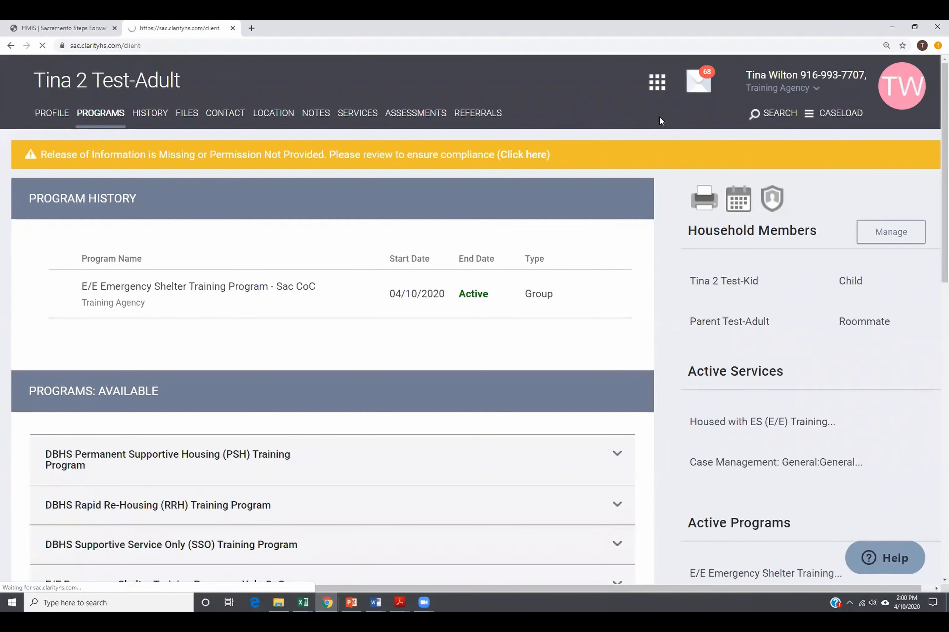
pyautogui.click(198, 227)
pyautogui.hotkey('ctrl', 'a')
pyautogui.write('mot')
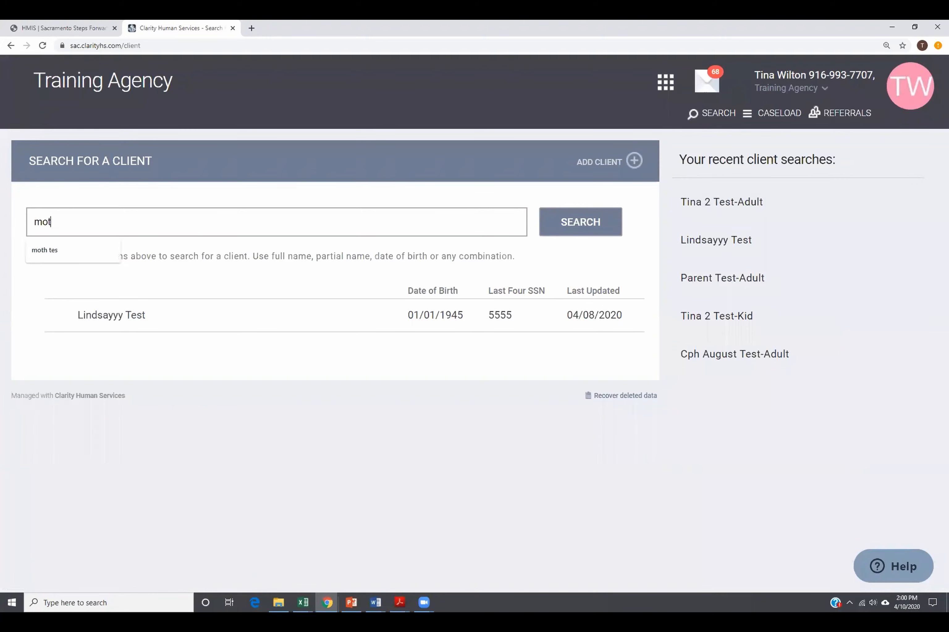
pyautogui.write('her test')
pyautogui.press('Return')
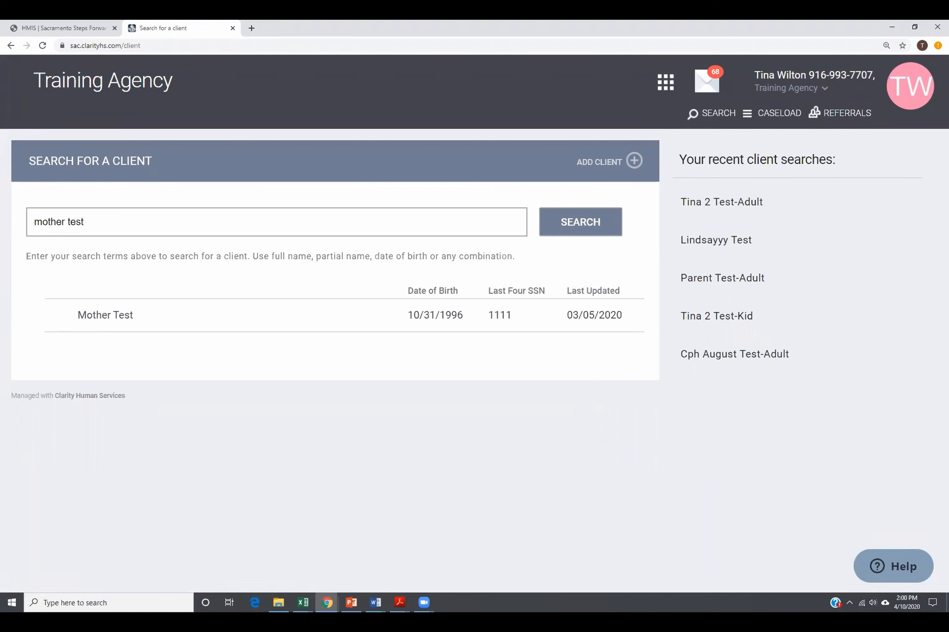
pyautogui.click(56, 316)
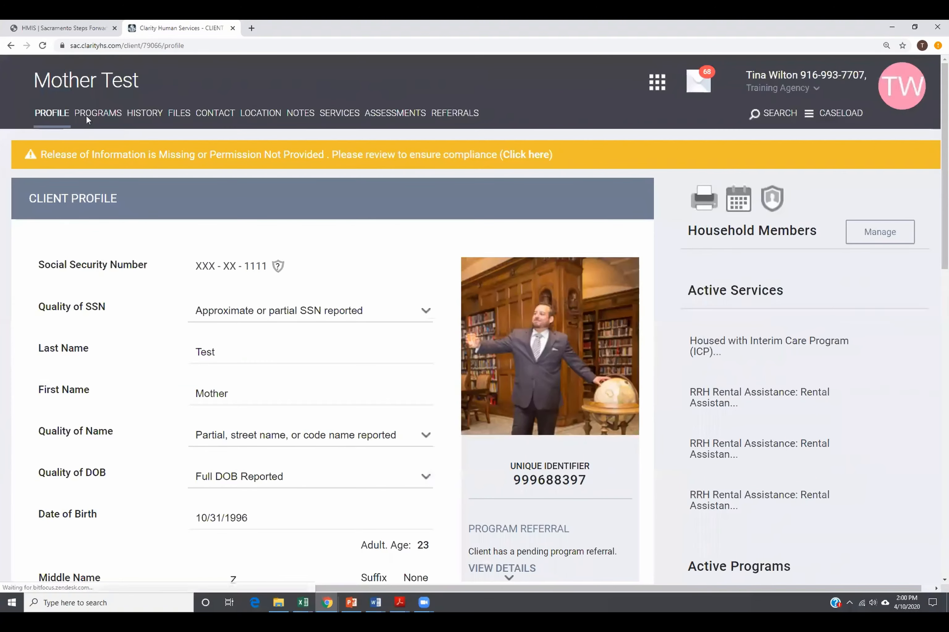
# Step: Open the enrollment details of the client's Street Outreach Training Program - Sac CoC
pyautogui.click(99, 112)
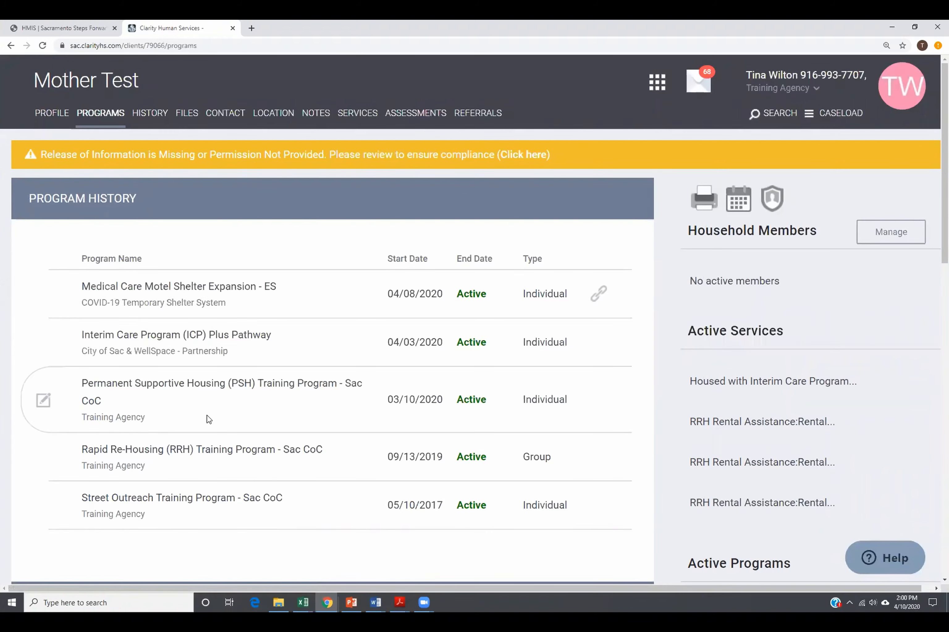
pyautogui.scroll(-1, 206, 419)
pyautogui.scroll(-1, 209, 417)
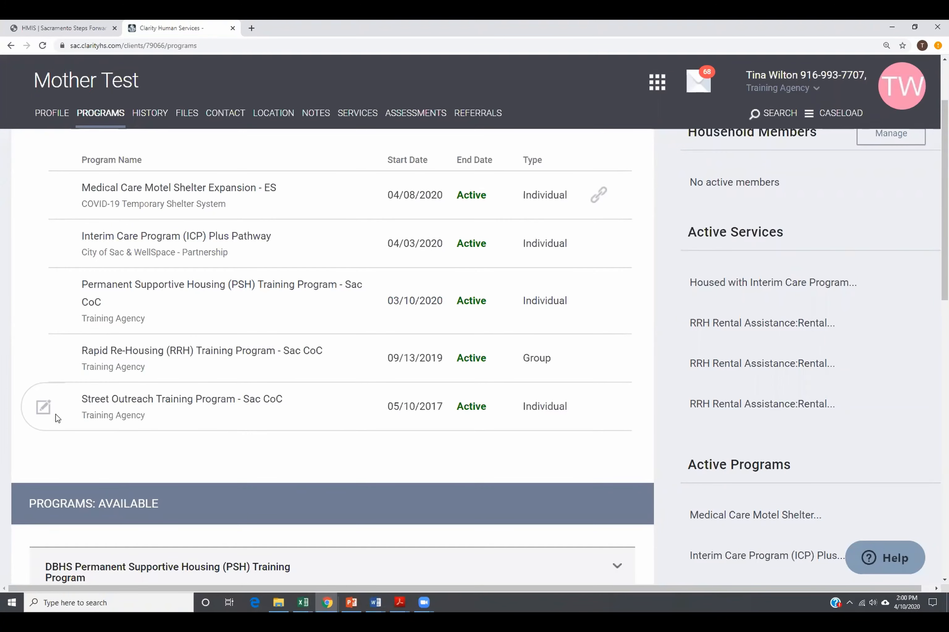
pyautogui.click(44, 408)
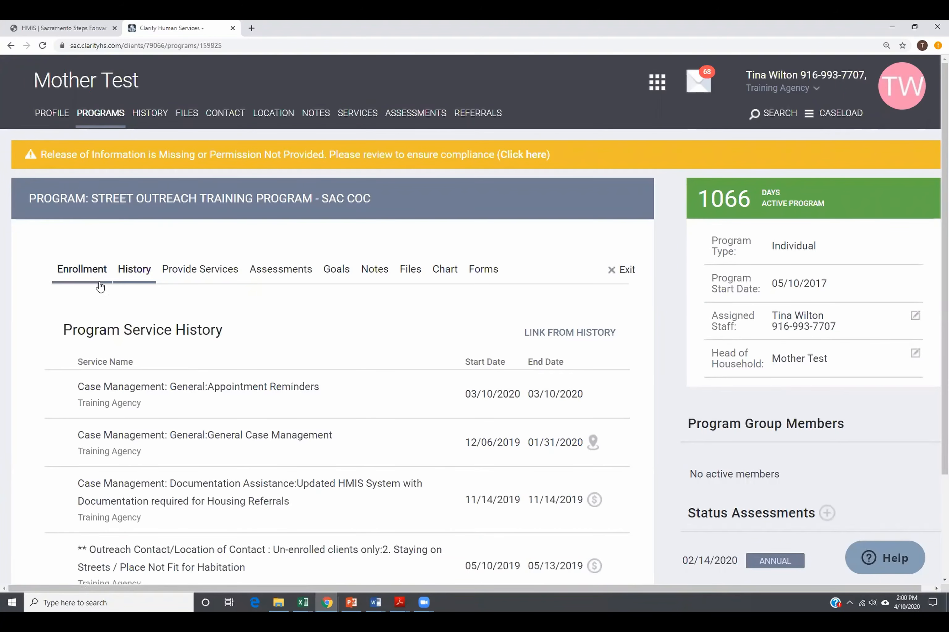
pyautogui.click(74, 284)
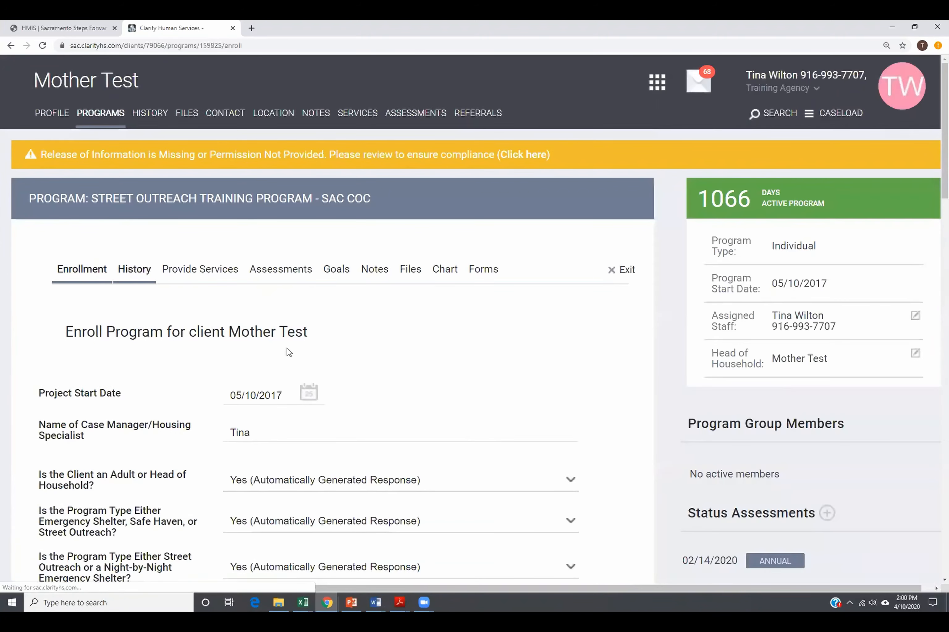
# Step: Review the Street Outreach enrollment form, including the date of engagement and living situation questions, and save the enrollment
pyautogui.scroll(-3, 288, 352)
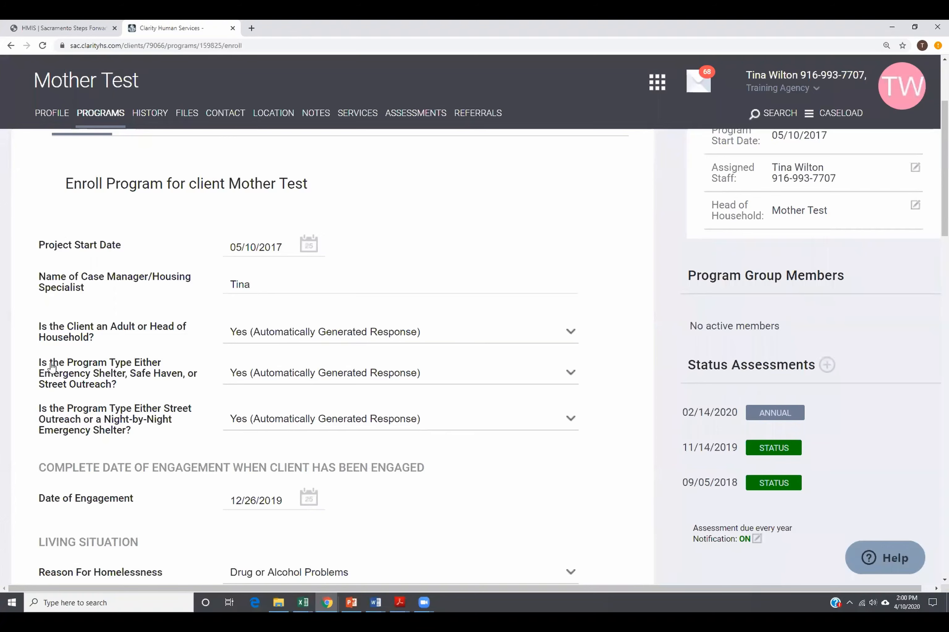
pyautogui.moveTo(163, 384)
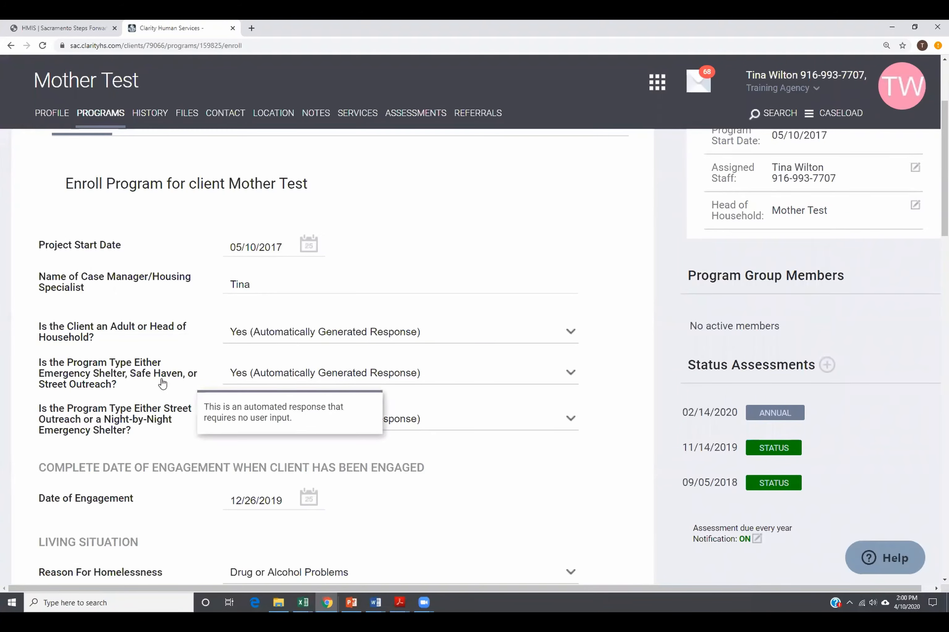
pyautogui.scroll(-3, 163, 384)
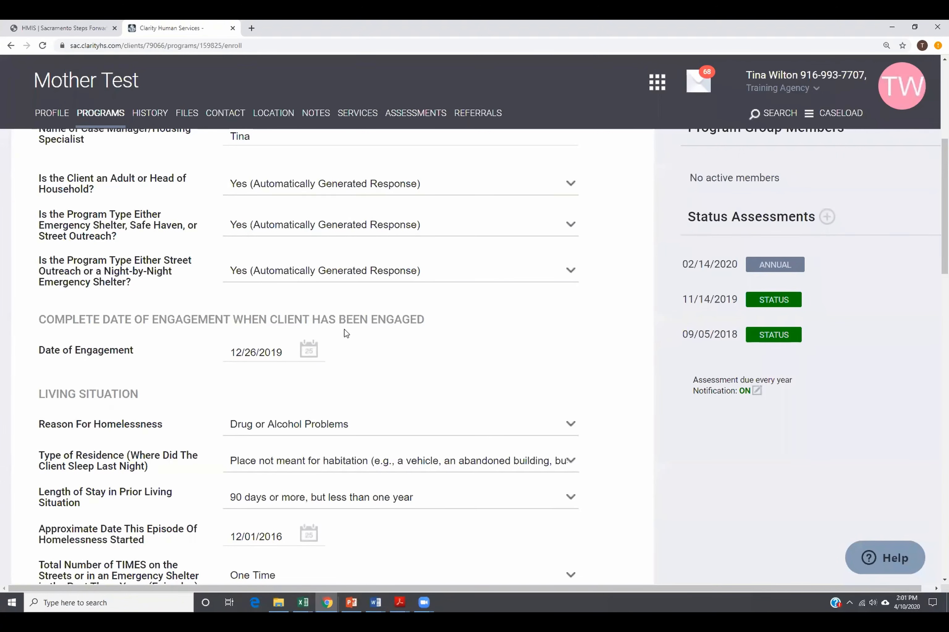
pyautogui.scroll(-1, 378, 344)
pyautogui.scroll(-15, 378, 344)
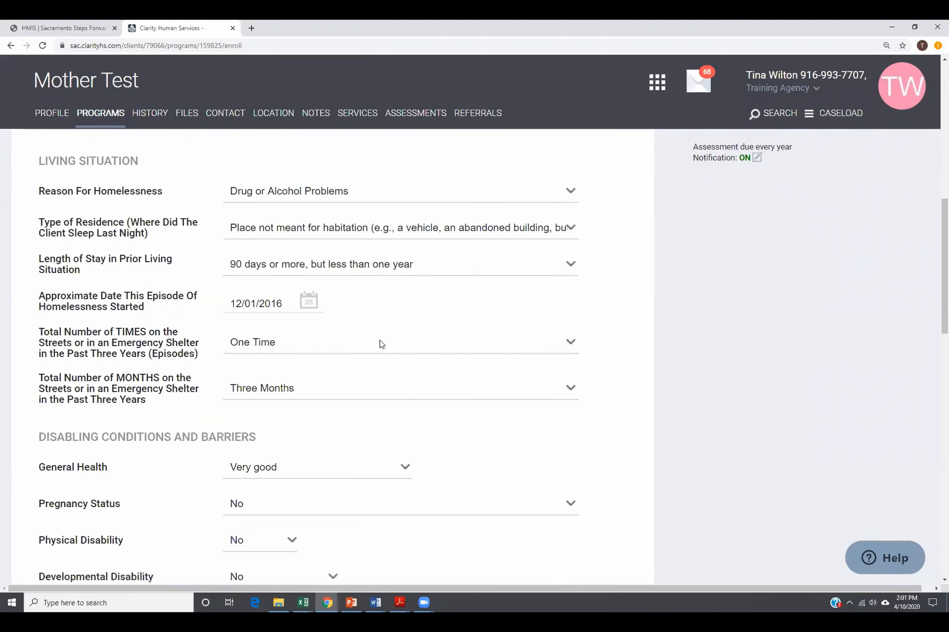
pyautogui.scroll(-5, 382, 342)
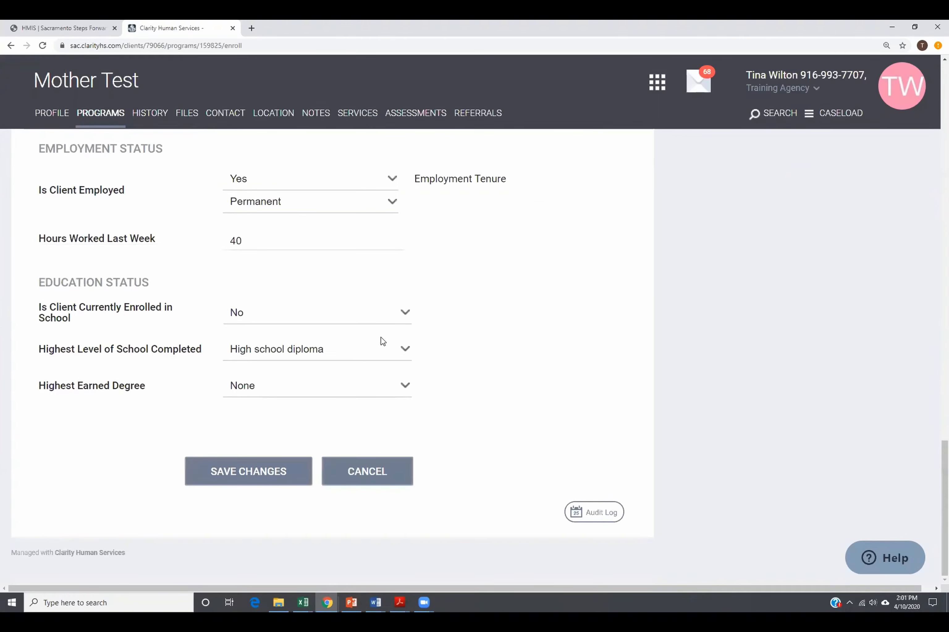
pyautogui.click(257, 474)
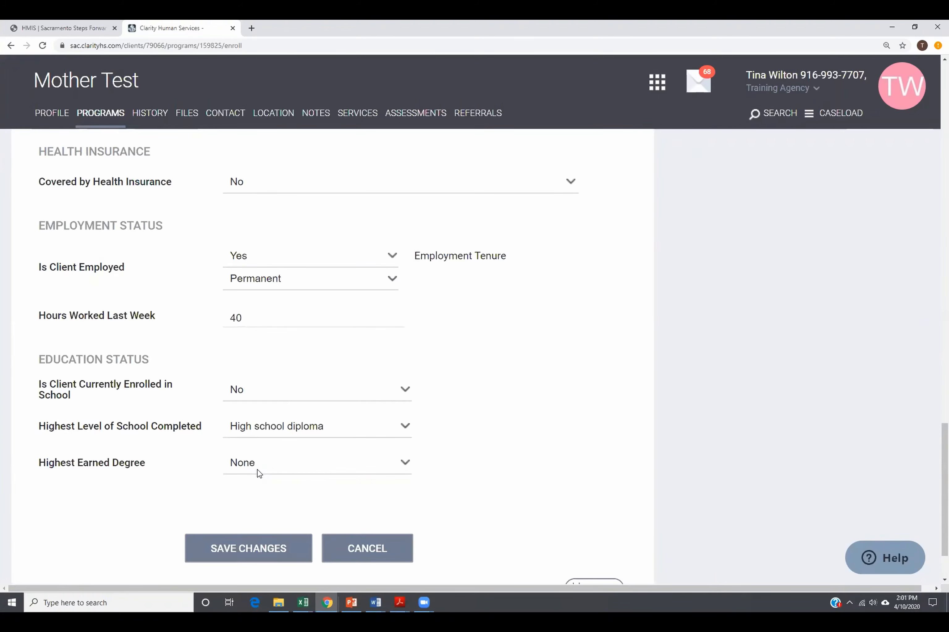
pyautogui.scroll(15, 254, 474)
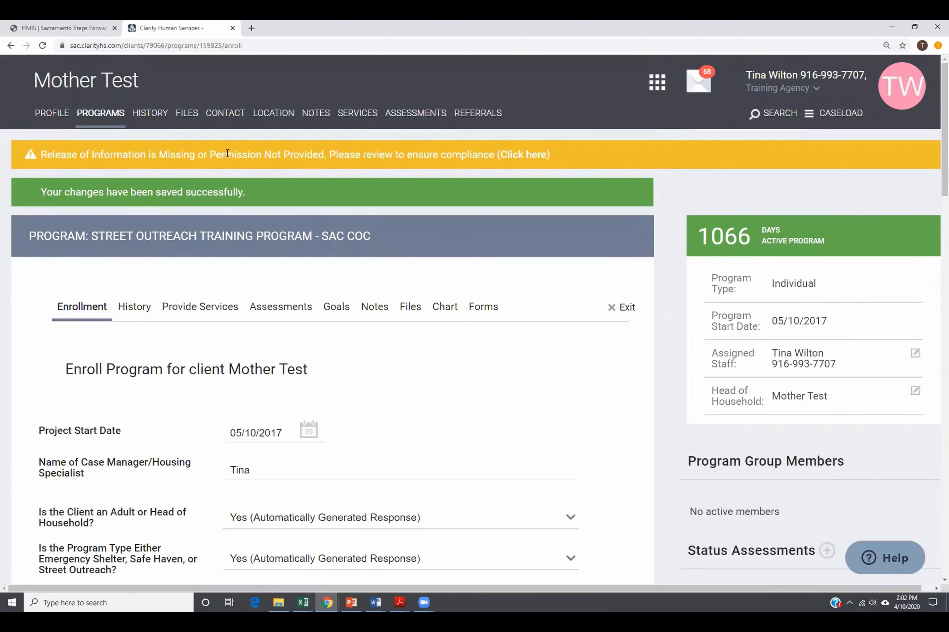
# Step: Open the enrollment details of the client's Rapid Re-Housing (RRH) Training Program - Sac CoC
pyautogui.click(96, 123)
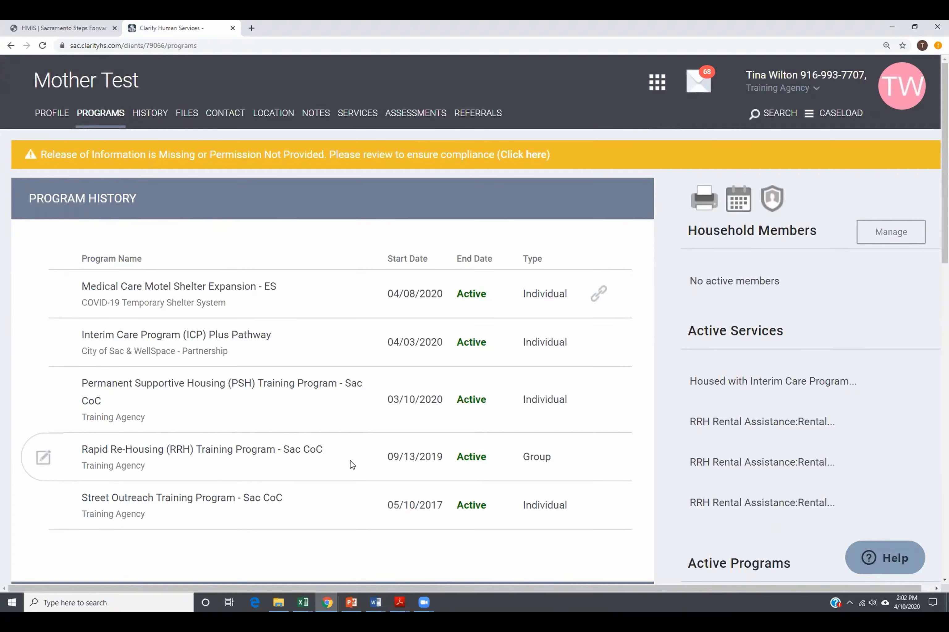
pyautogui.click(43, 459)
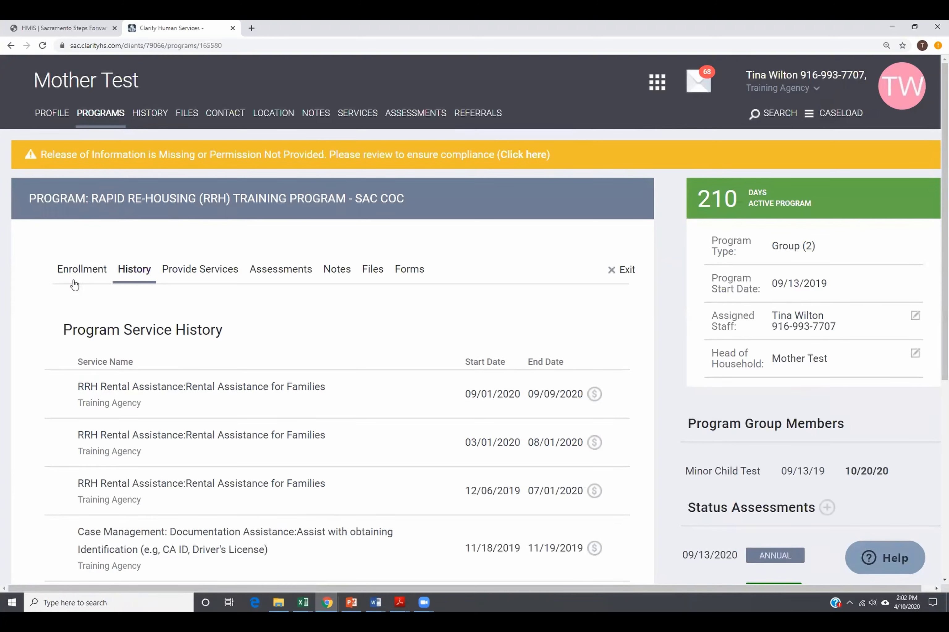
pyautogui.click(89, 276)
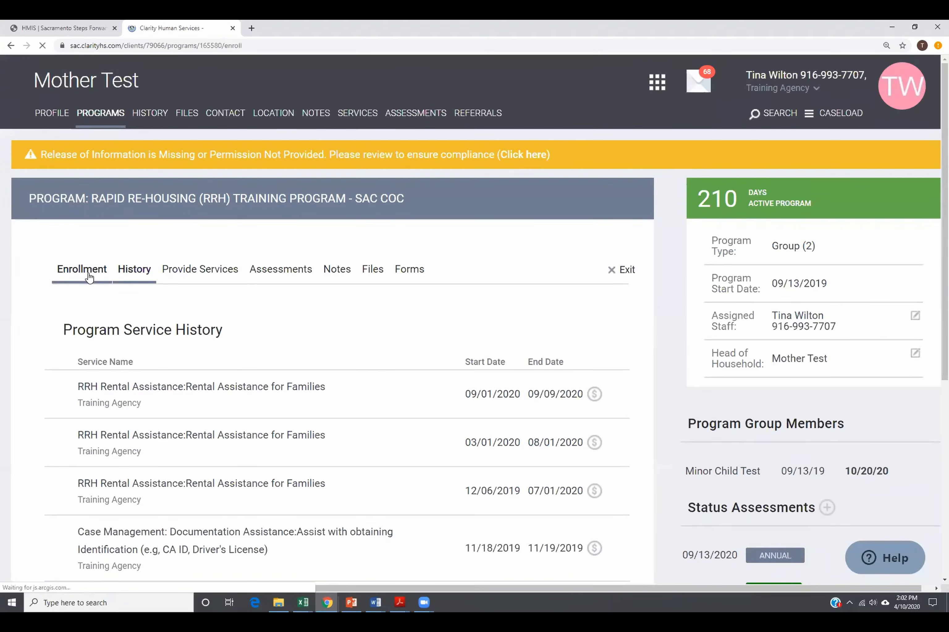
# Step: Examine the Rapid Re-Housing enrollment form's project start date, housing move-in date, living situation and disabling condition questions
pyautogui.scroll(-7, 322, 308)
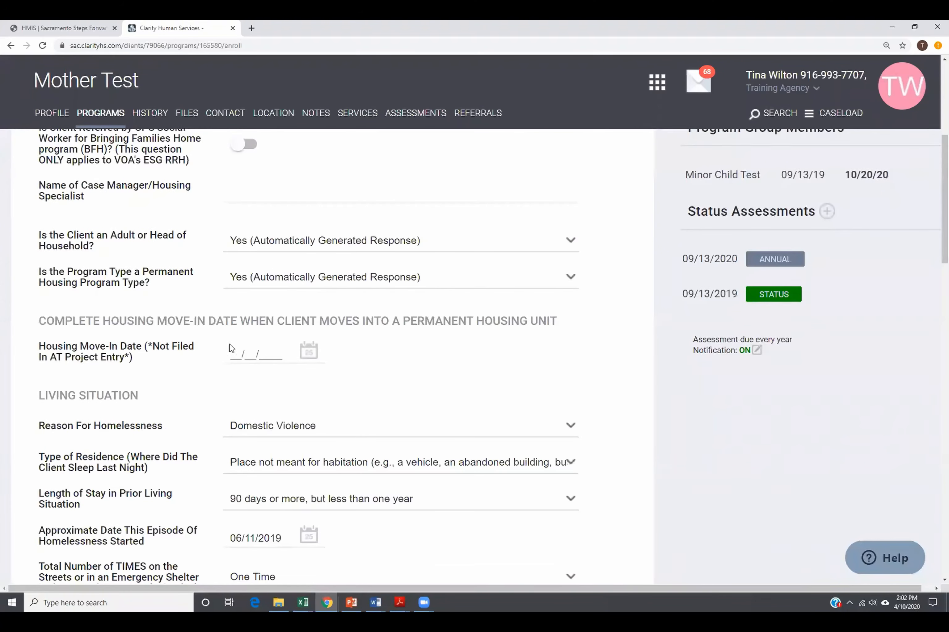
pyautogui.scroll(-4, 407, 365)
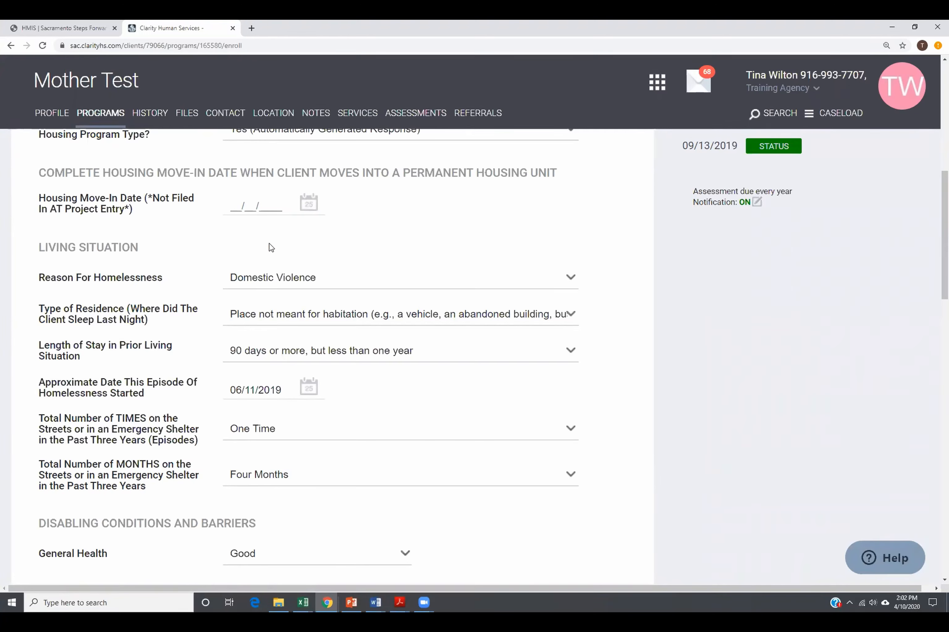
pyautogui.scroll(-10, 269, 247)
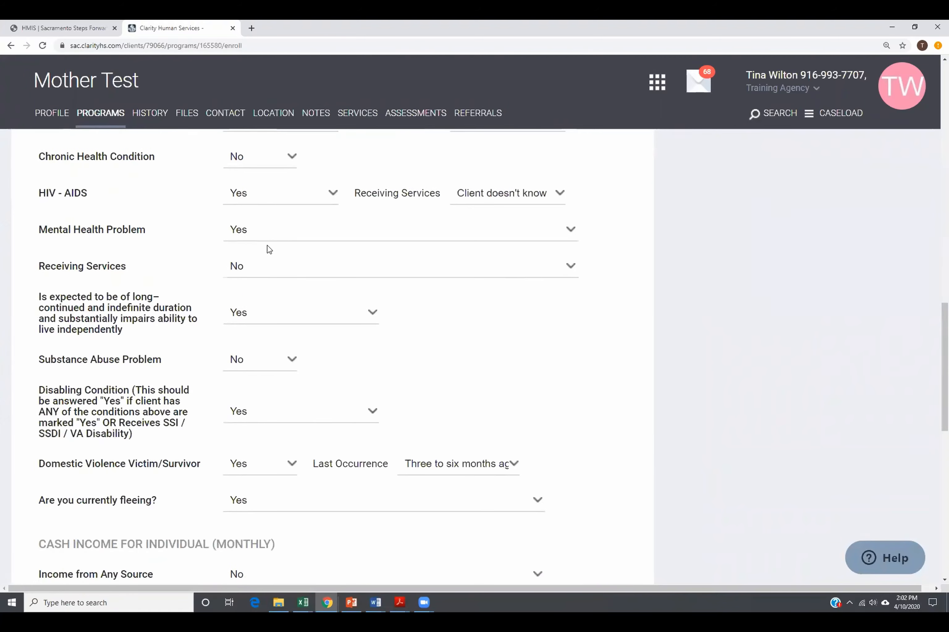
pyautogui.scroll(-4, 268, 247)
pyautogui.scroll(15, 267, 247)
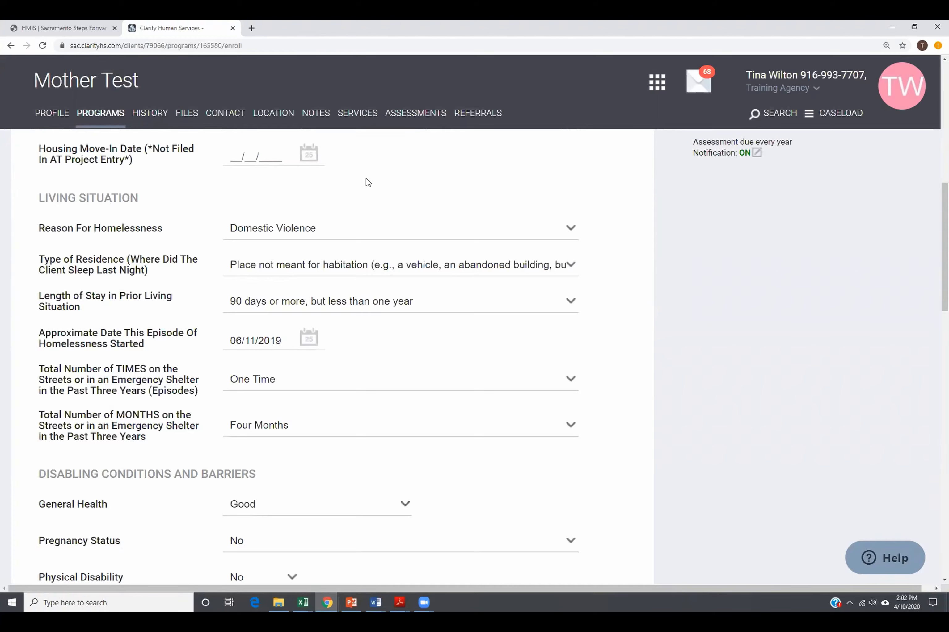
pyautogui.scroll(2, 367, 182)
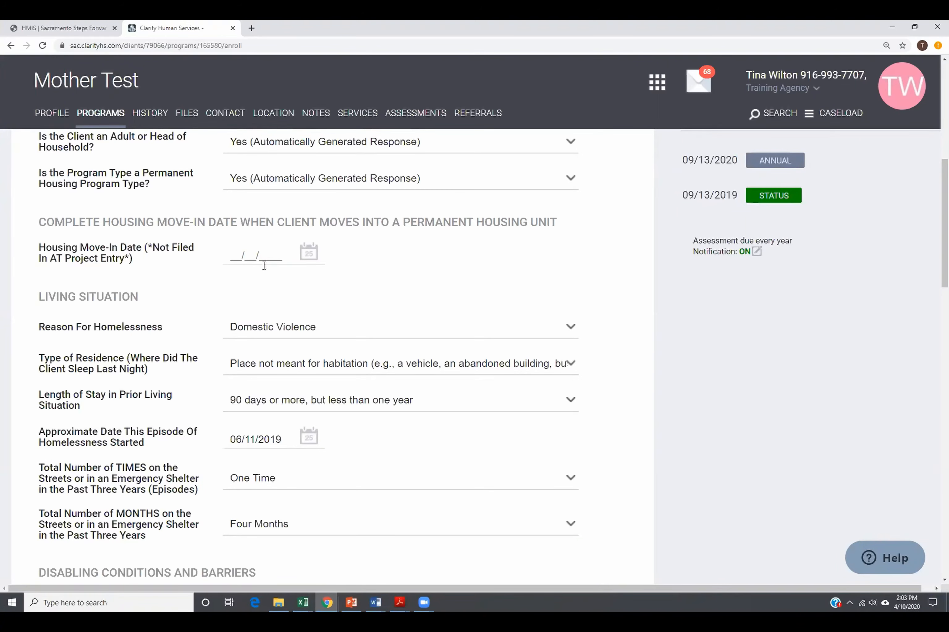
pyautogui.scroll(7, 276, 253)
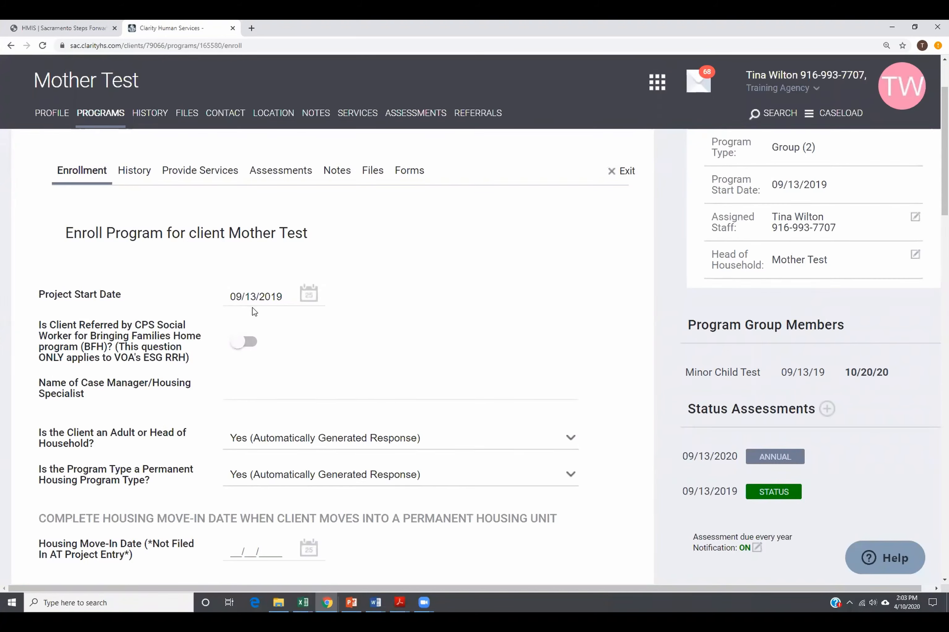
# Step: Set the Housing Move-In Date on the Rapid Re-Housing enrollment form to 10/01/2019
pyautogui.scroll(-6, 253, 313)
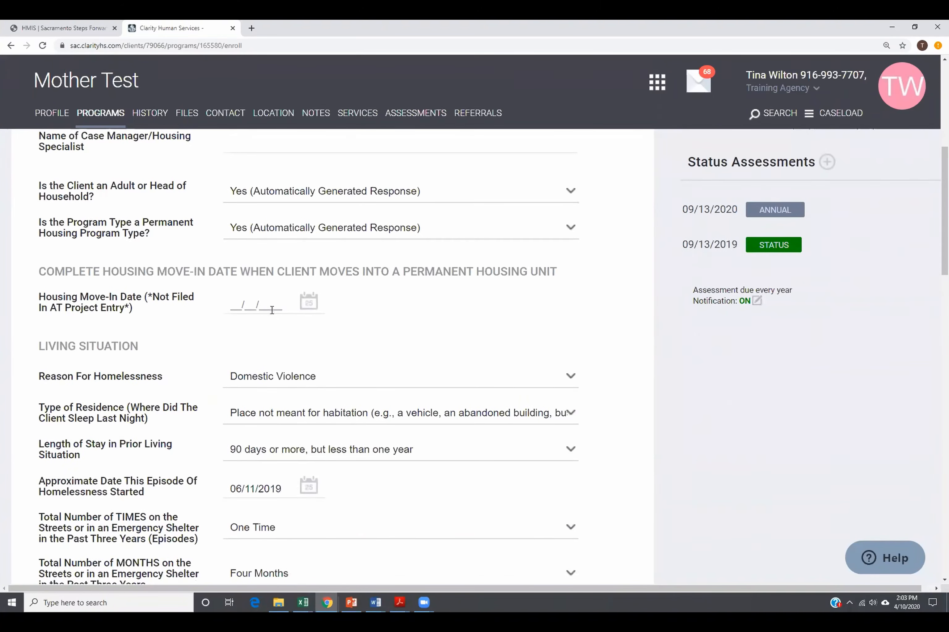
pyautogui.click(271, 307)
pyautogui.click(233, 329)
pyautogui.click(234, 329)
pyautogui.click(234, 329)
pyautogui.click(234, 329)
pyautogui.click(234, 329)
pyautogui.click(233, 329)
pyautogui.click(273, 378)
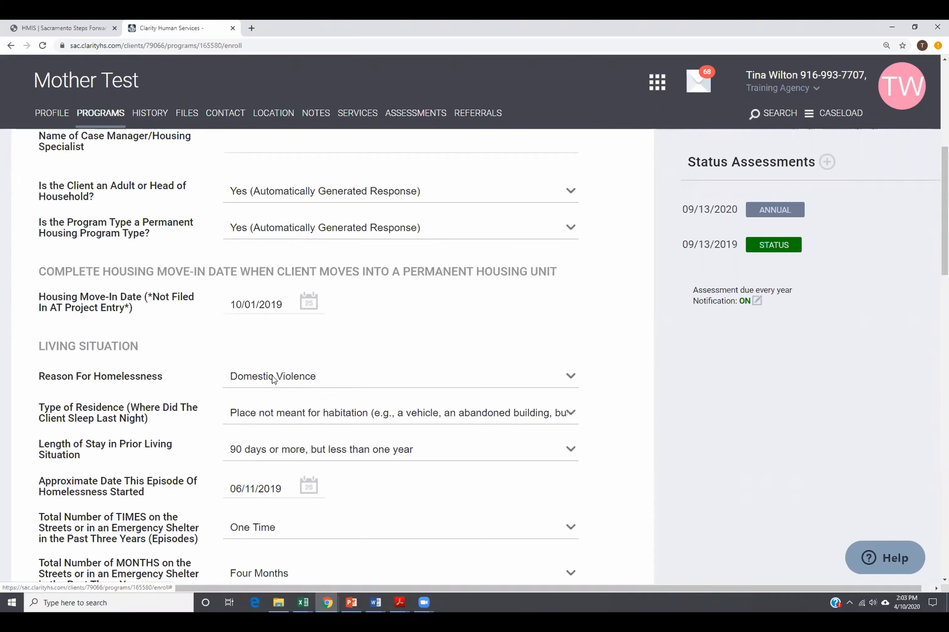
# Step: Save the Rapid Re-Housing enrollment changes and check the saved form for flagged fields
pyautogui.scroll(-8, 424, 325)
pyautogui.scroll(-15, 420, 324)
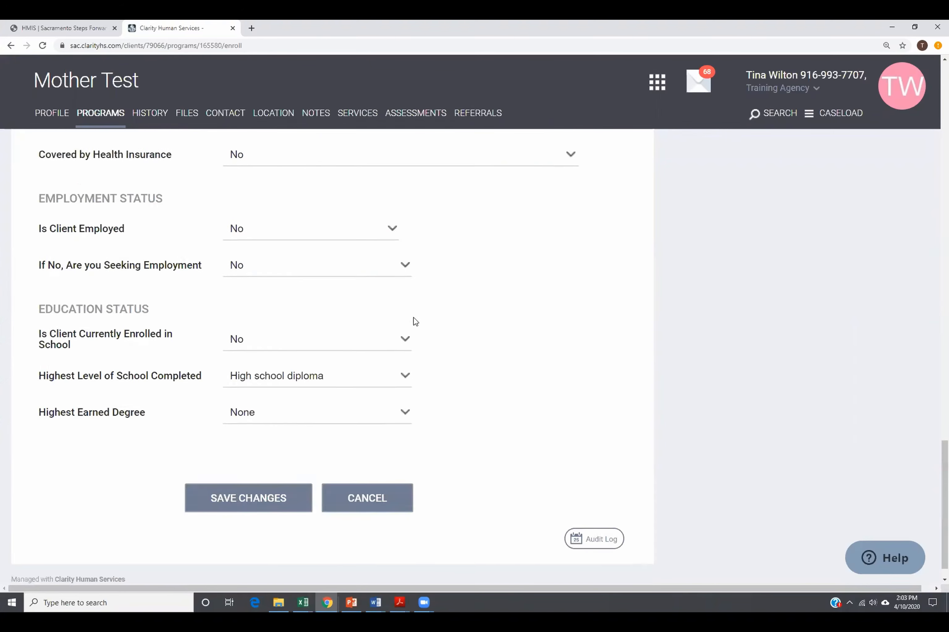
pyautogui.click(269, 473)
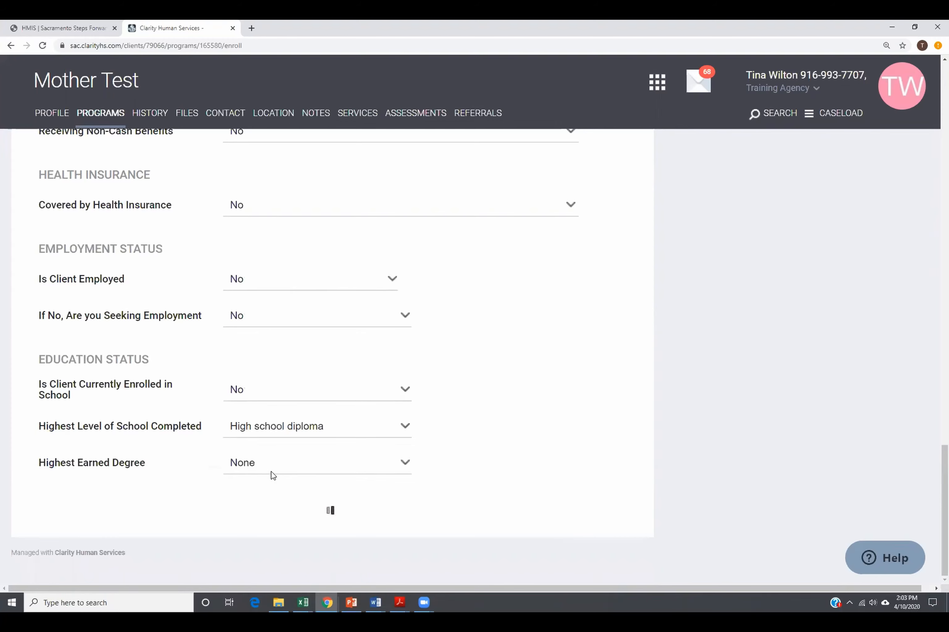
pyautogui.scroll(16, 273, 476)
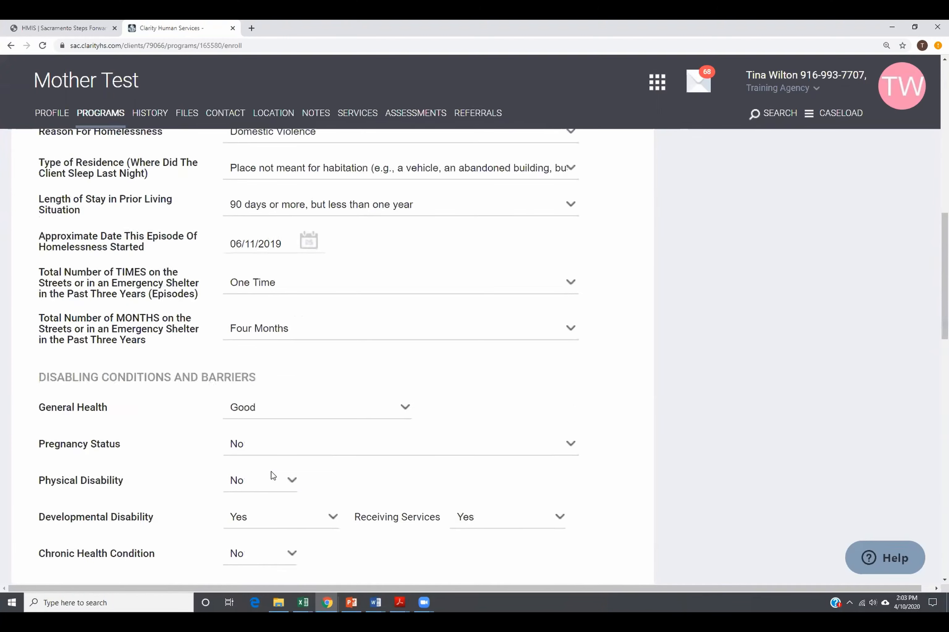
pyautogui.scroll(10, 273, 477)
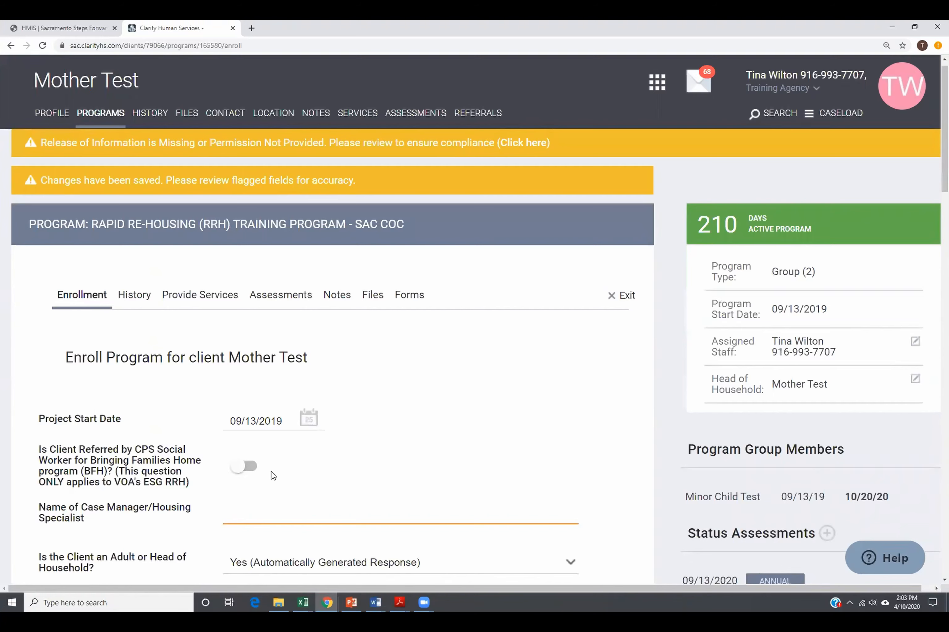
pyautogui.scroll(1, 310, 323)
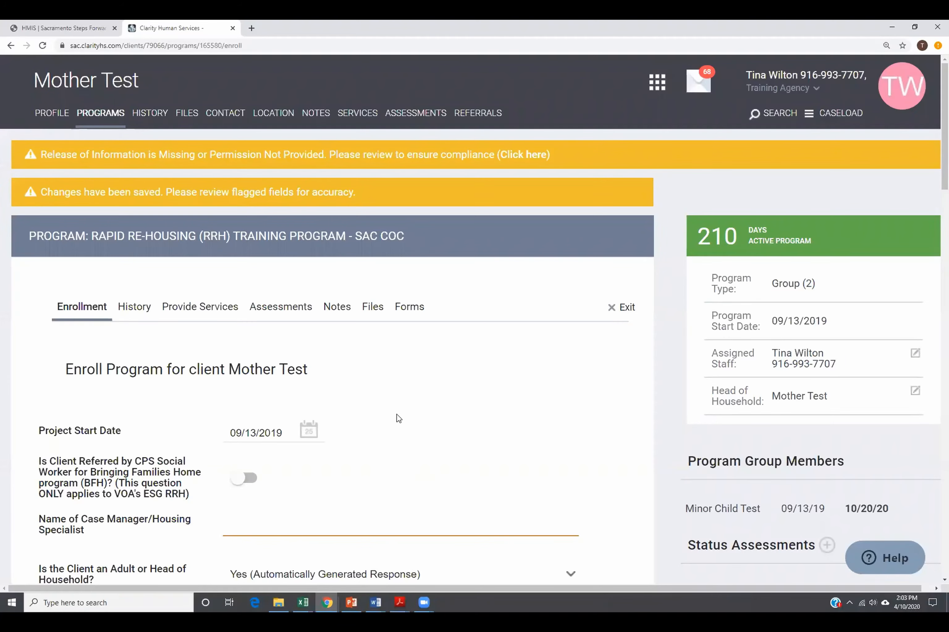
pyautogui.scroll(-3, 396, 416)
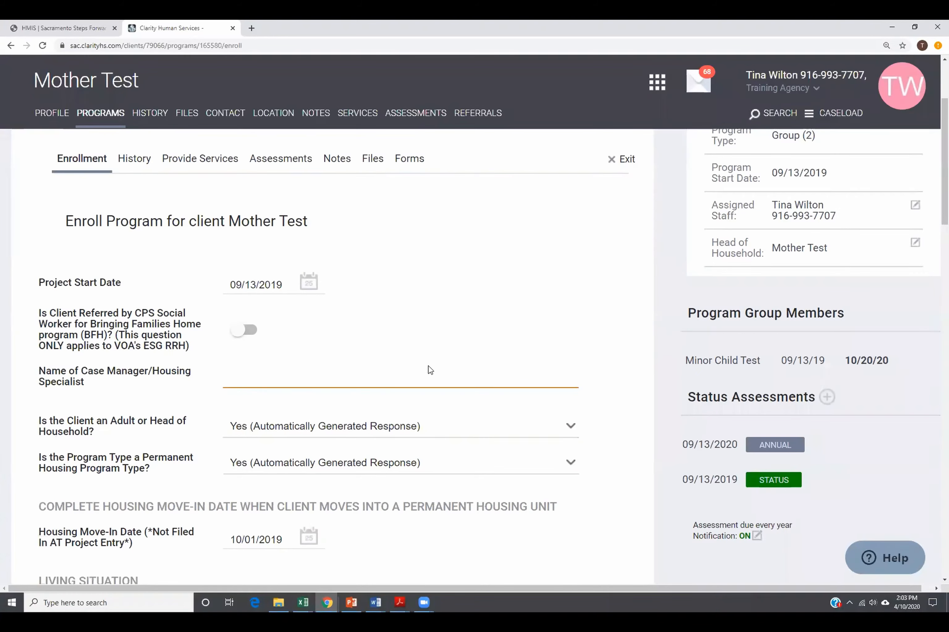
pyautogui.scroll(-20, 421, 371)
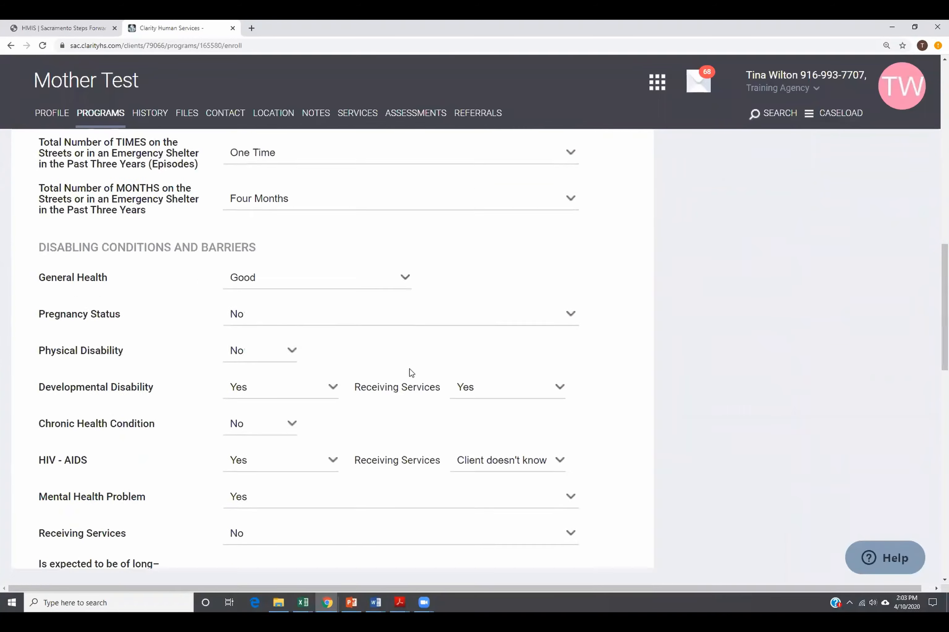
pyautogui.scroll(20, 411, 373)
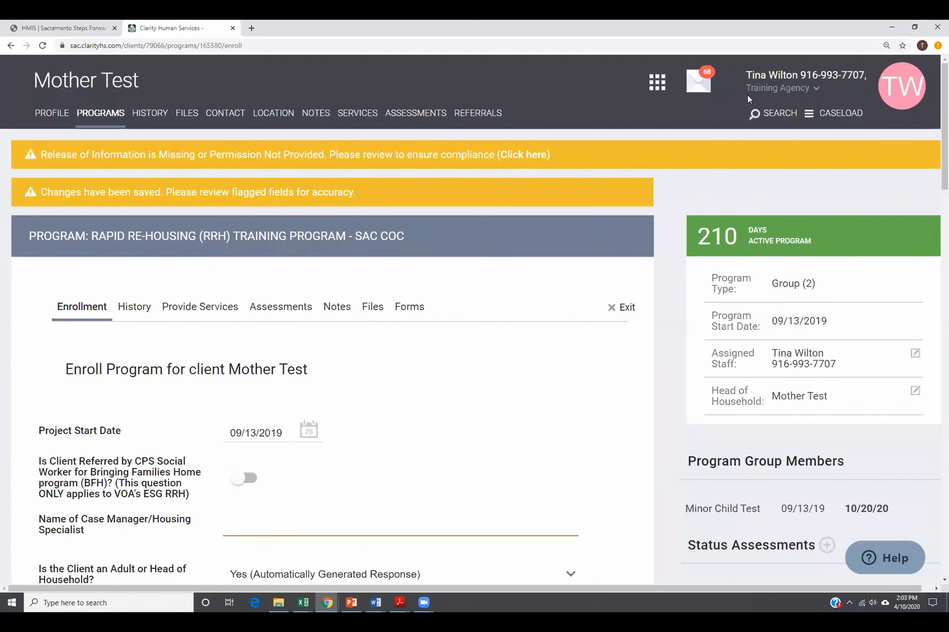
# Step: Open the client search page, switch to the PowerPoint slide show and advance to the Move-In Date or Date of Engagement timeline slide
pyautogui.click(767, 119)
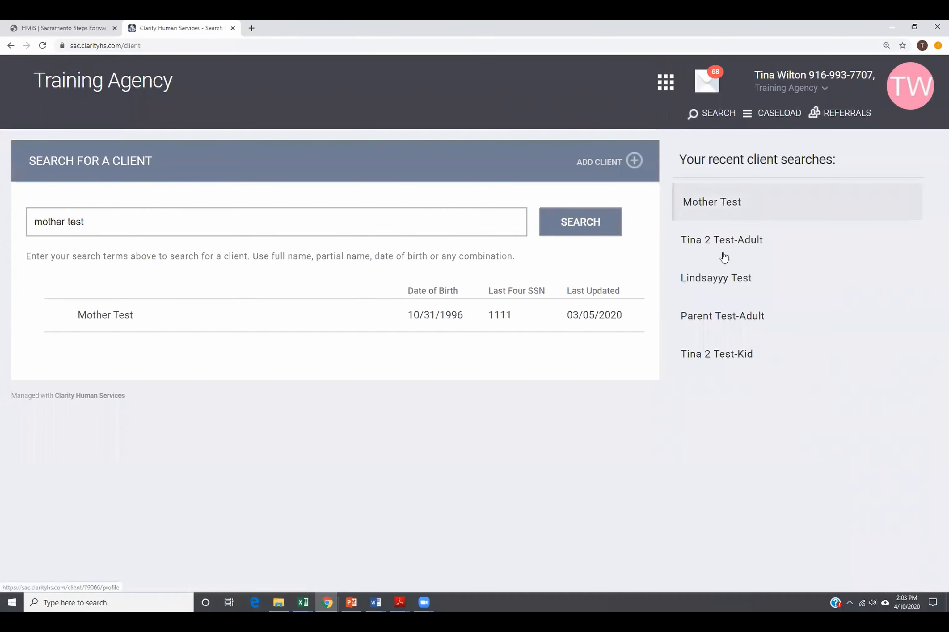
pyautogui.click(351, 603)
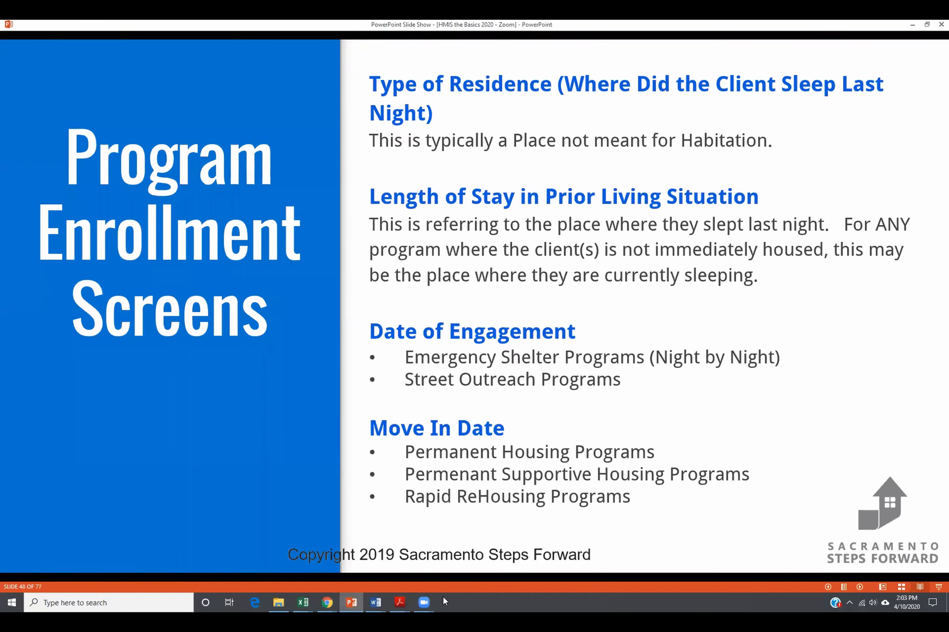
pyautogui.press('Right')
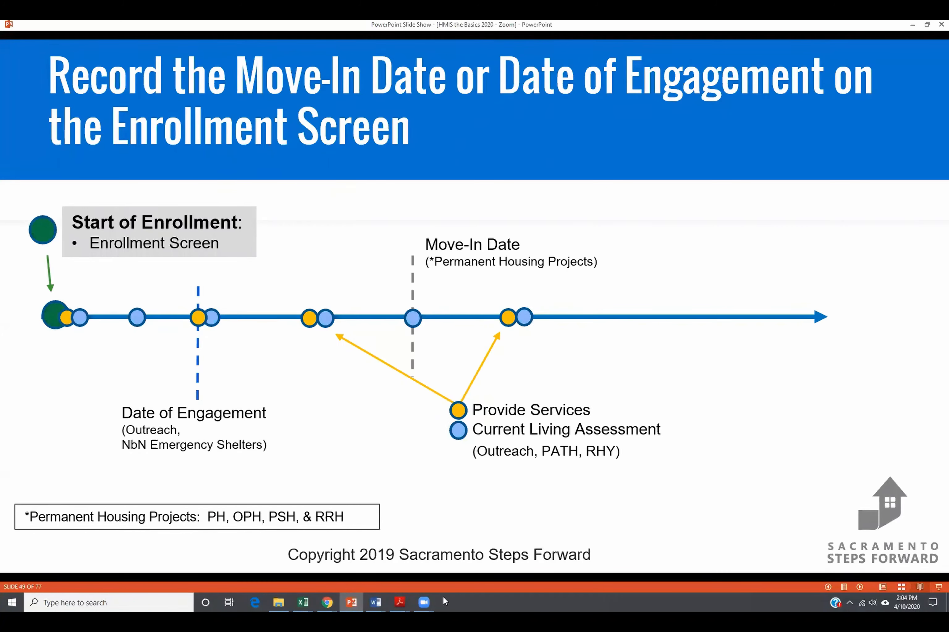
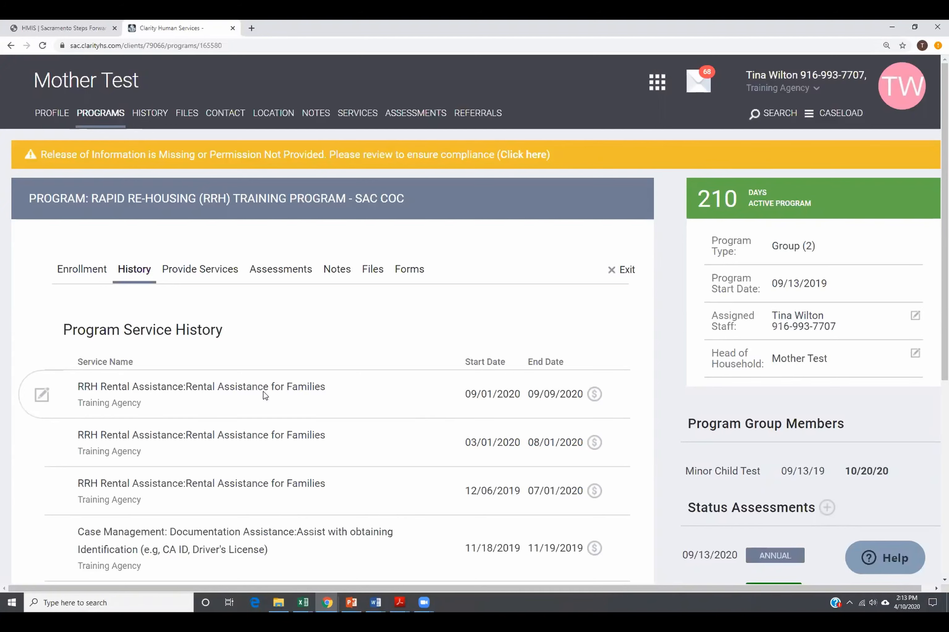
# Step: Open the topmost Rental Assistance for Families service for editing and pick 09/01/2020 as its Start Date
pyautogui.click(42, 396)
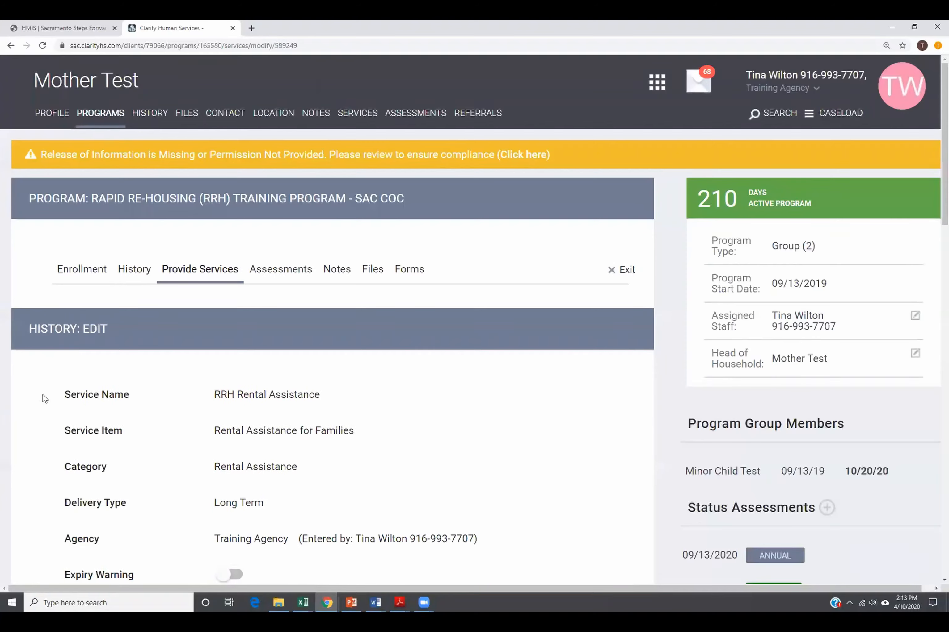
pyautogui.scroll(-8, 356, 399)
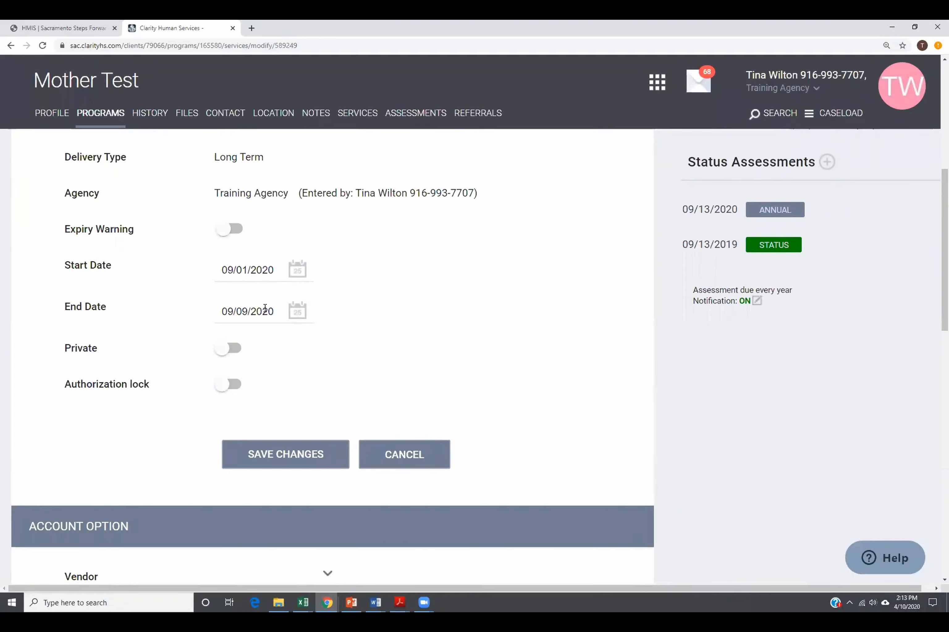
pyautogui.click(302, 277)
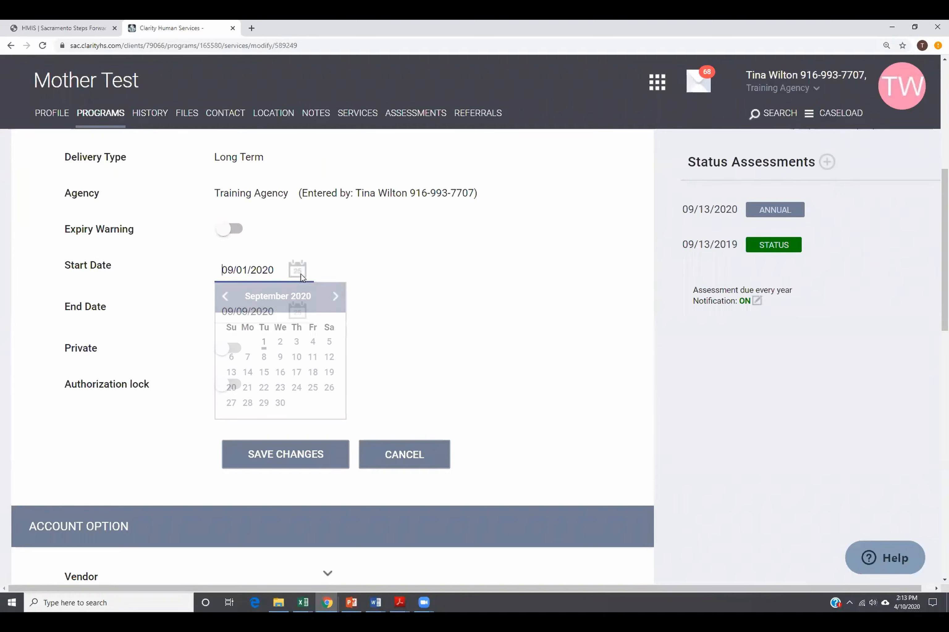
pyautogui.click(264, 341)
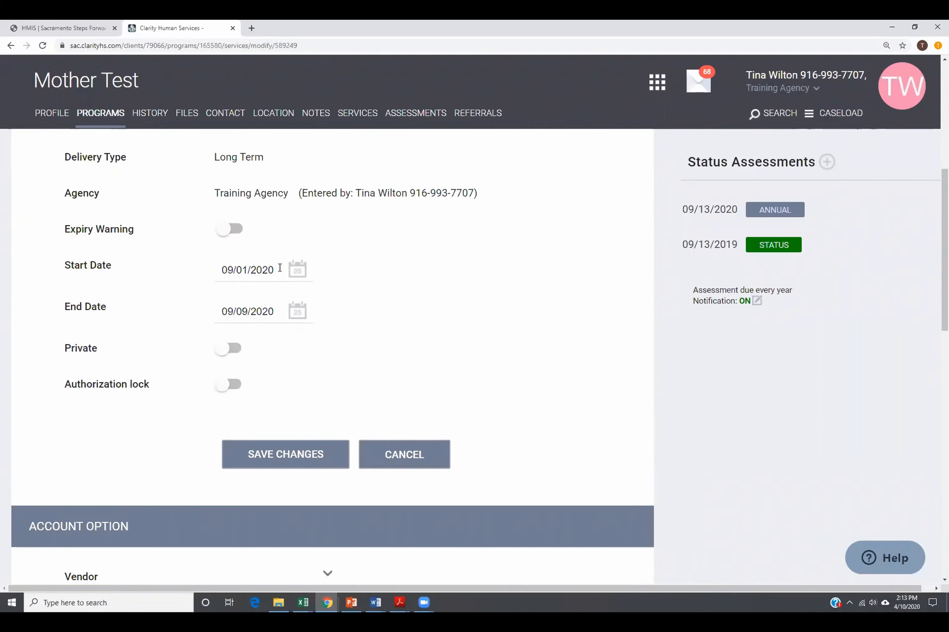
# Step: Set the rental assistance service's End Date to 11/01/2020 and save the changes
pyautogui.click(297, 312)
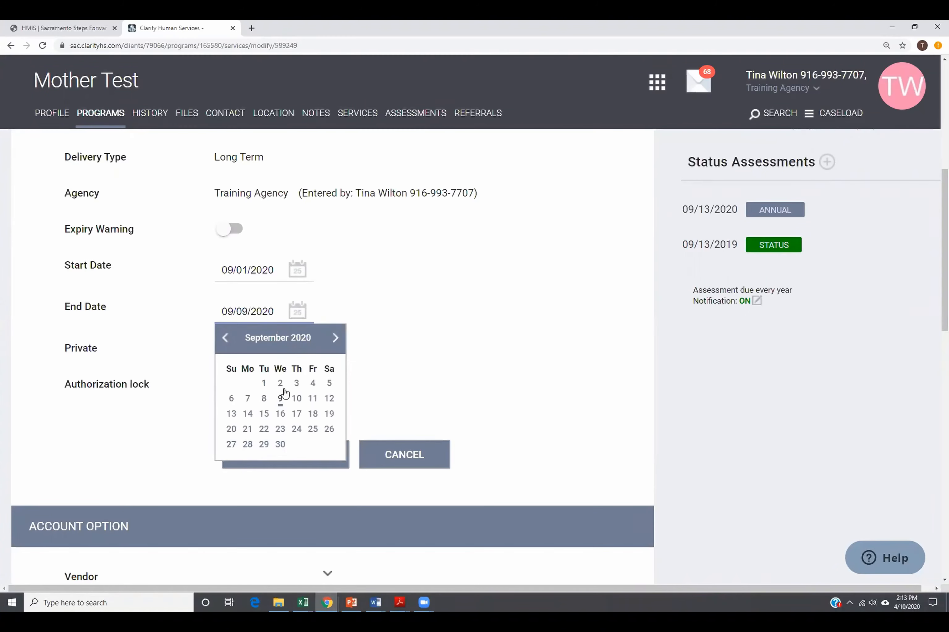
pyautogui.click(333, 340)
pyautogui.click(335, 341)
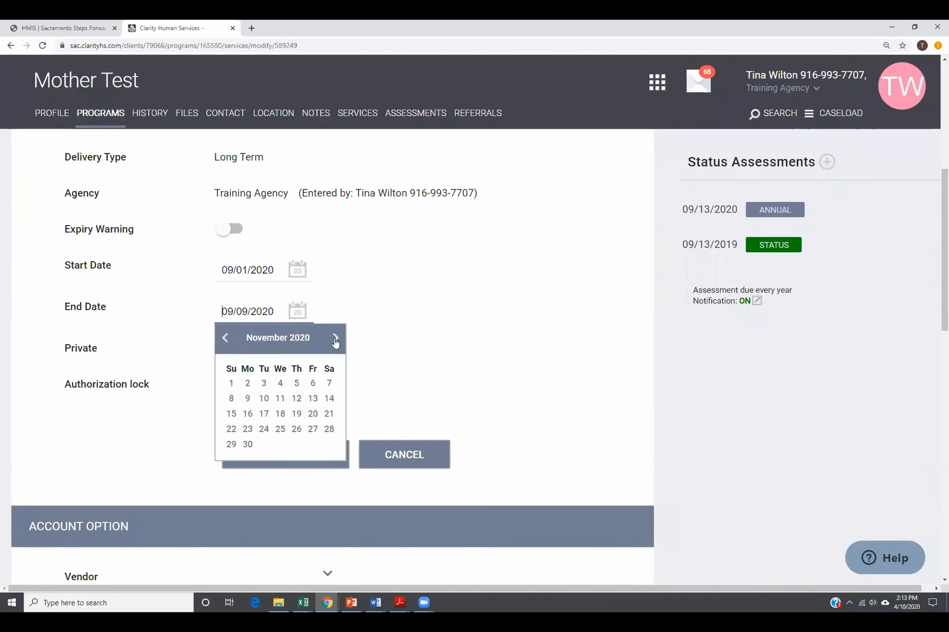
pyautogui.click(233, 383)
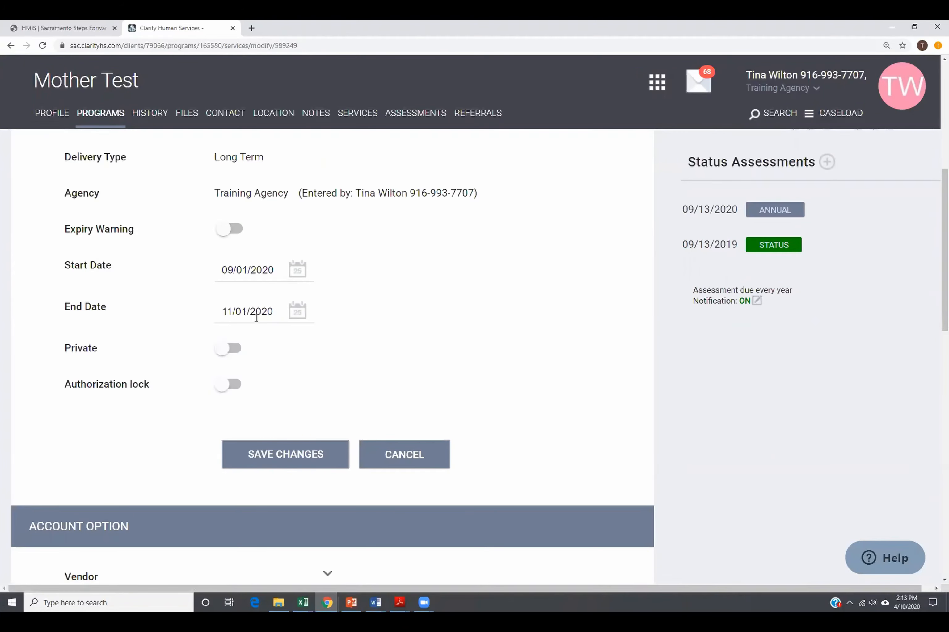
pyautogui.scroll(-5, 269, 370)
pyautogui.click(288, 265)
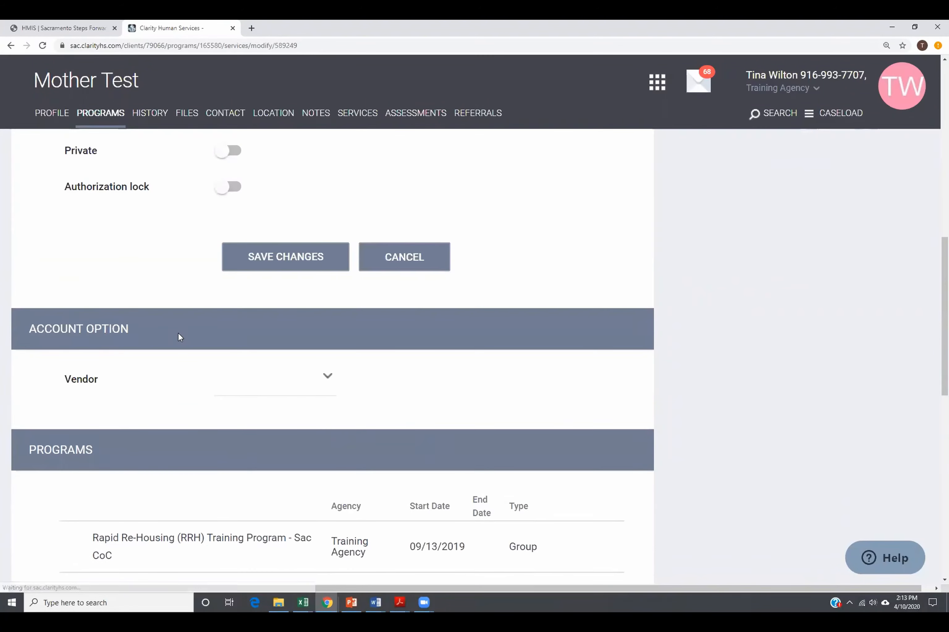
# Step: Start a new expense on the rental assistance service with No Funding and an amount of 400
pyautogui.scroll(6, 180, 335)
pyautogui.scroll(-12, 411, 400)
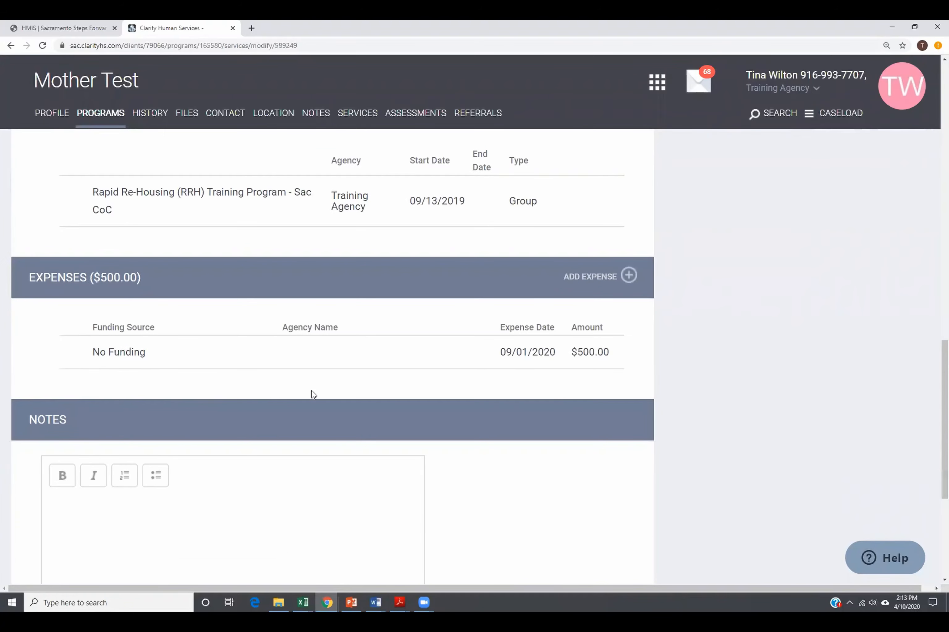
pyautogui.scroll(-6, 315, 396)
pyautogui.scroll(5, 320, 415)
pyautogui.scroll(-1, 321, 417)
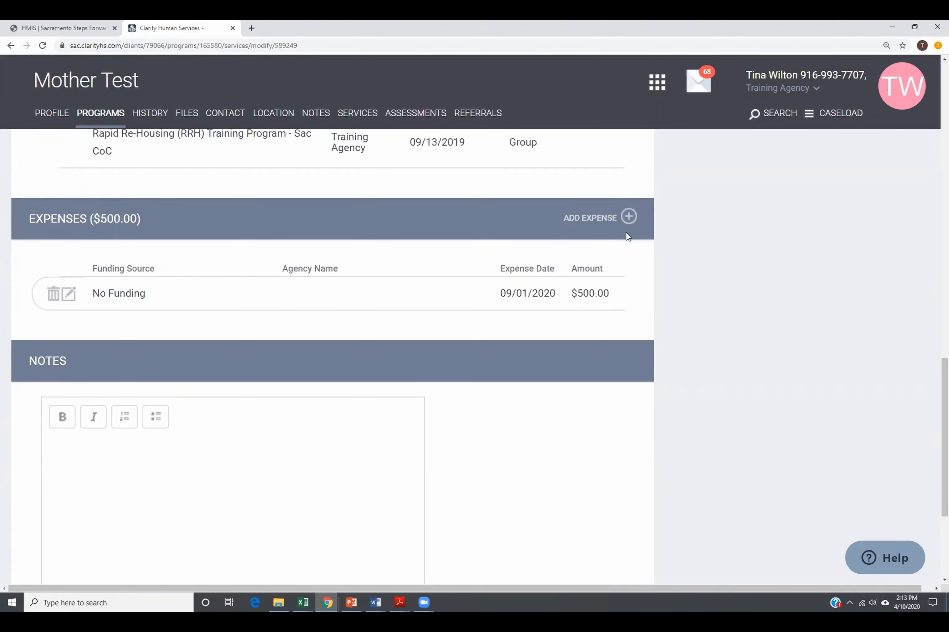
pyautogui.click(629, 217)
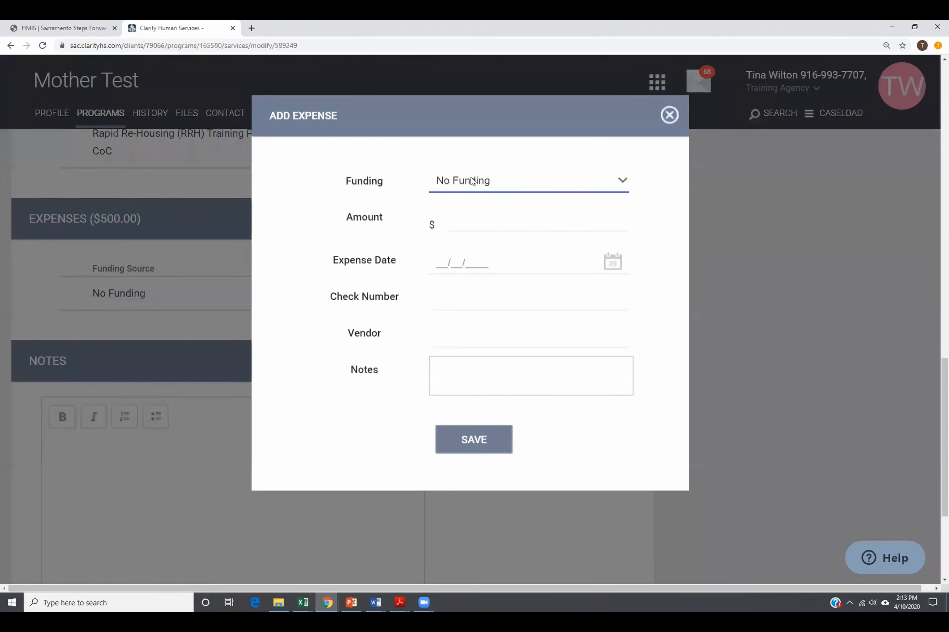
pyautogui.click(464, 227)
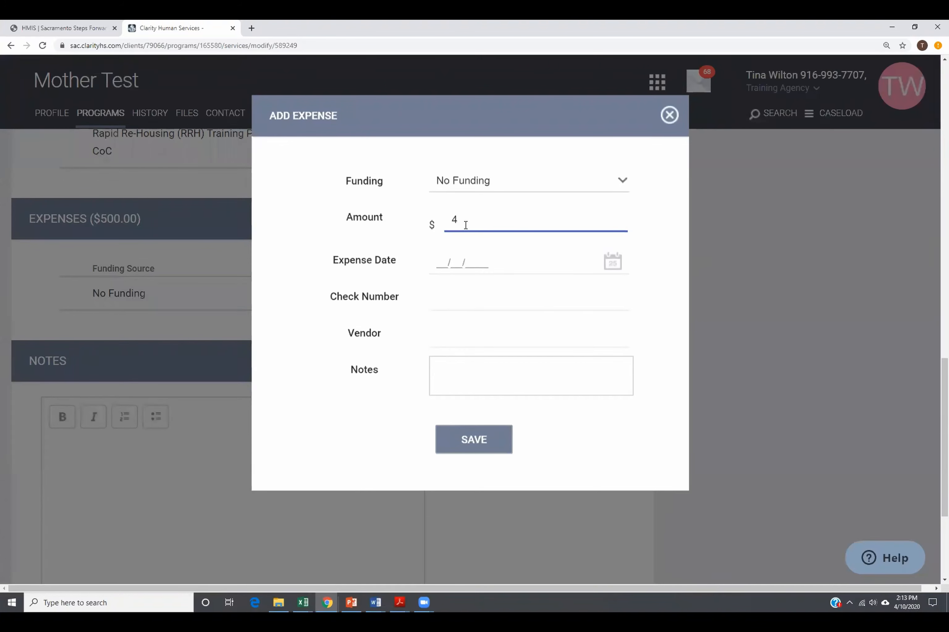
pyautogui.write('400')
# Step: Set the 400 expense's date to 10/01/2020 and save the expense
pyautogui.click(462, 268)
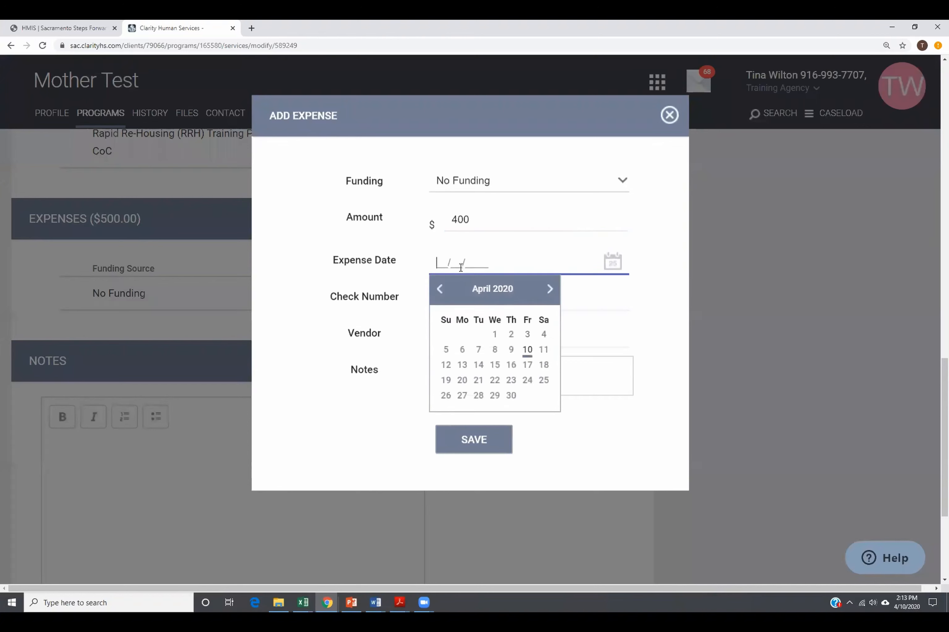
pyautogui.click(550, 290)
pyautogui.click(550, 289)
pyautogui.click(550, 290)
pyautogui.click(550, 290)
pyautogui.click(549, 289)
pyautogui.click(549, 289)
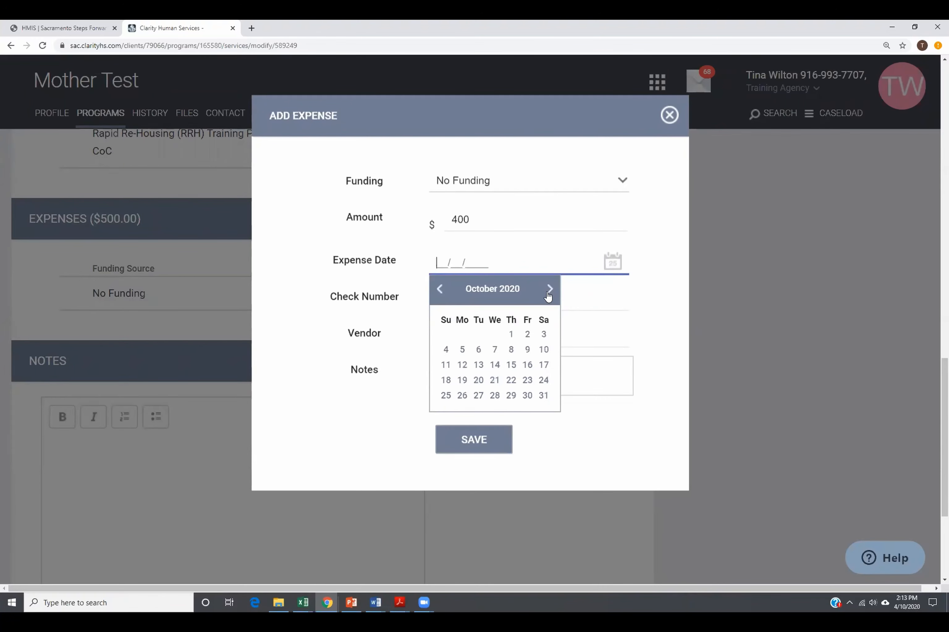
pyautogui.click(510, 335)
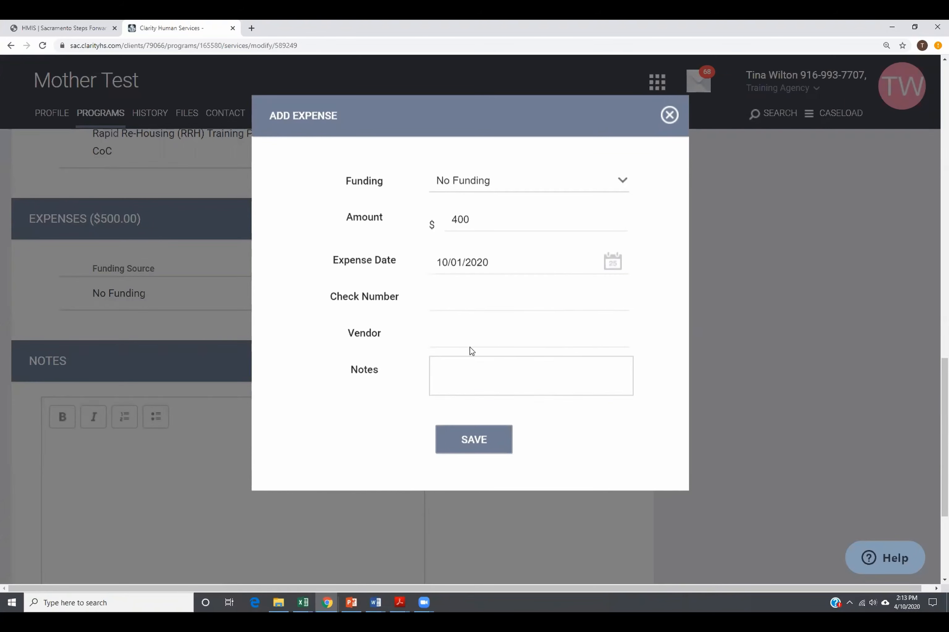
pyautogui.click(471, 449)
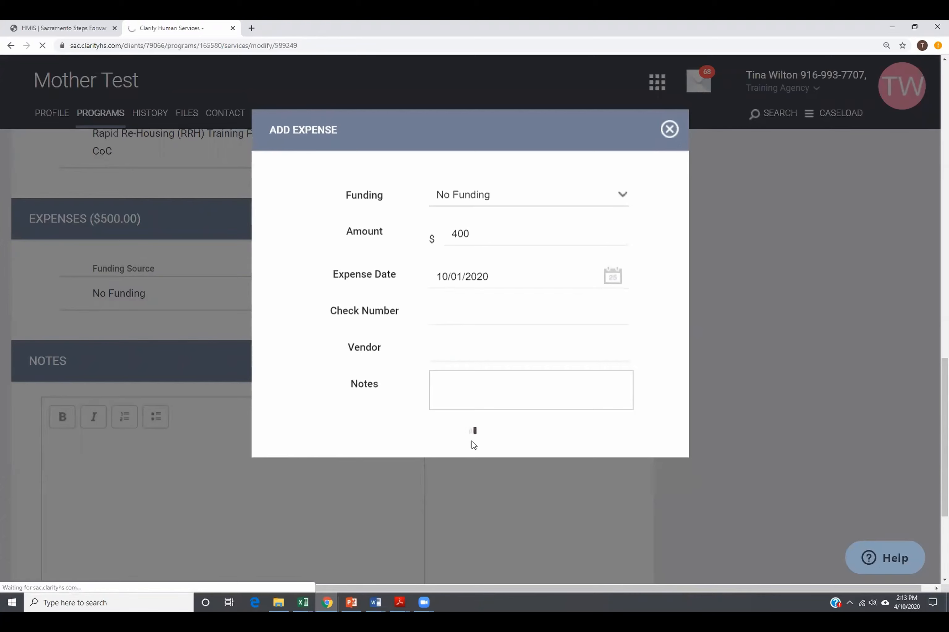
# Step: Start another expense on the rental assistance service with No Funding and an amount of 300
pyautogui.scroll(-15, 472, 443)
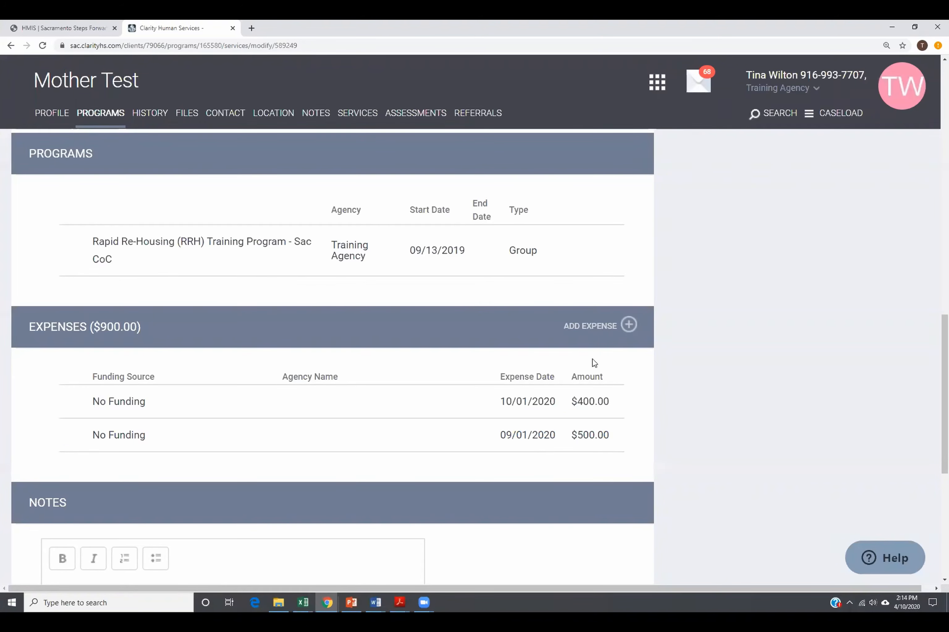
pyautogui.click(627, 326)
pyautogui.click(461, 224)
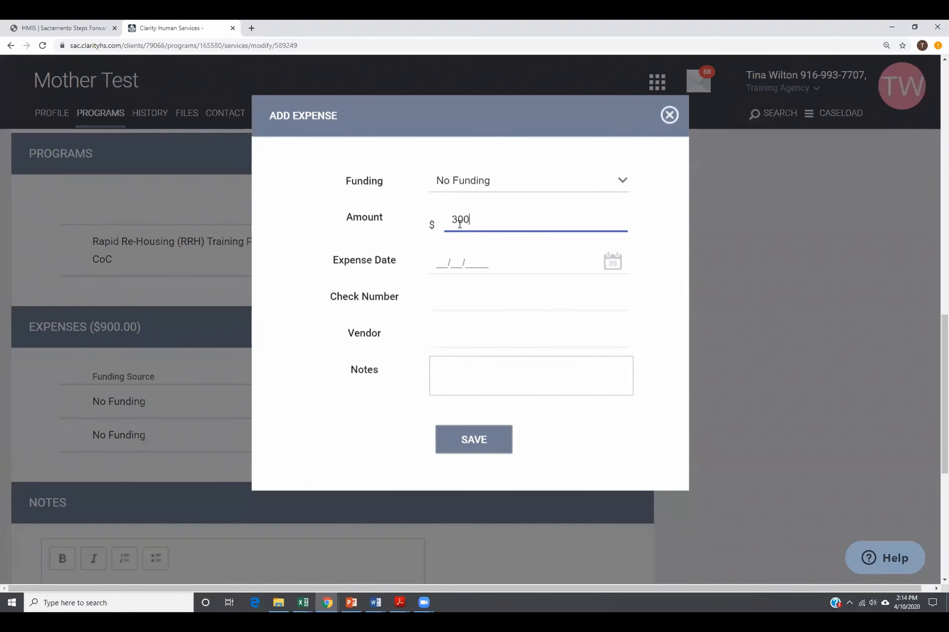
# Step: Set the 300 expense's date to 11/01/2020 and save the expense
pyautogui.click(457, 263)
pyautogui.click(552, 295)
pyautogui.click(552, 296)
pyautogui.click(551, 296)
pyautogui.click(552, 295)
pyautogui.click(551, 296)
pyautogui.click(551, 296)
pyautogui.click(551, 295)
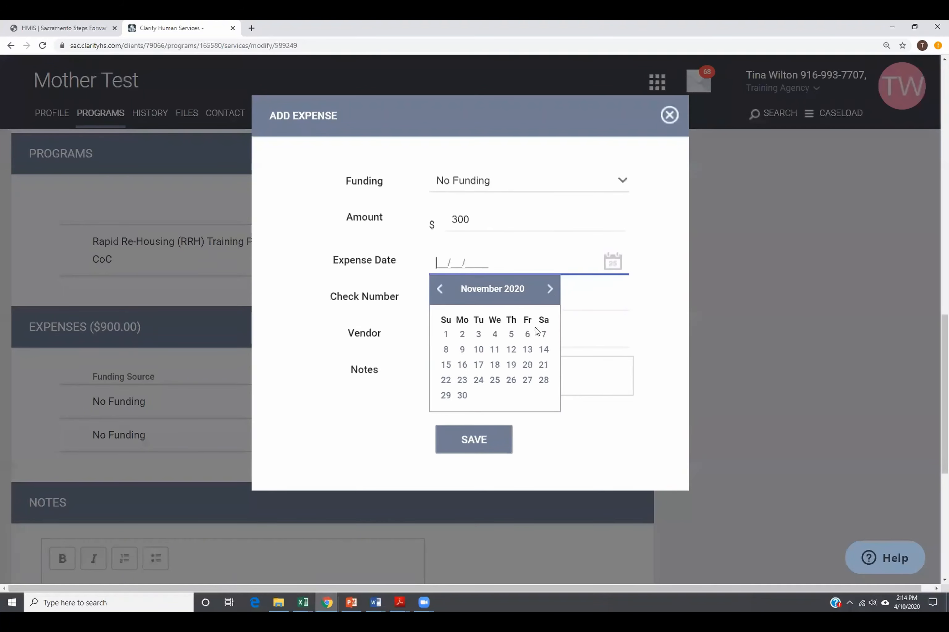
pyautogui.click(446, 334)
pyautogui.click(470, 440)
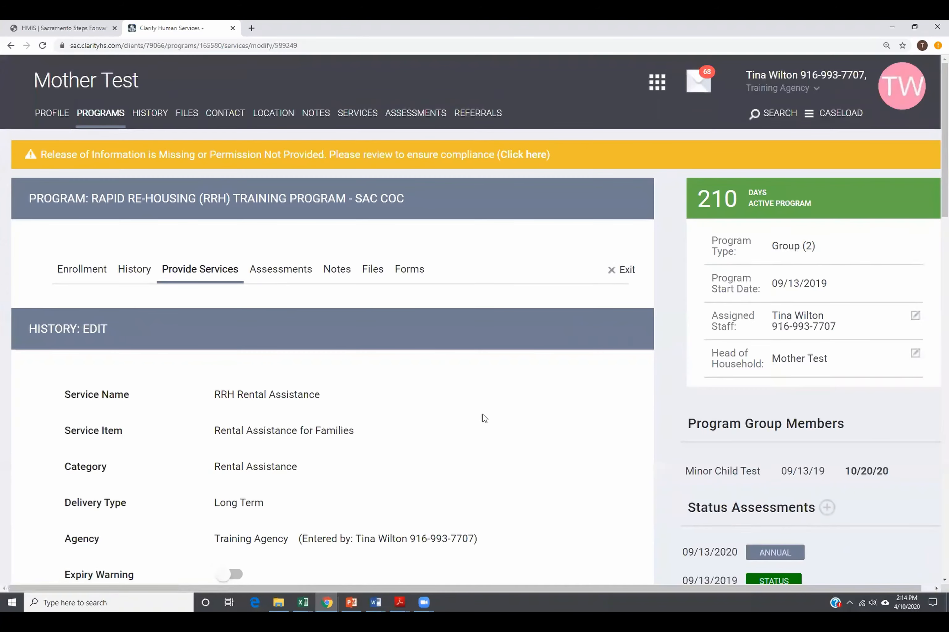
# Step: Review the service's expense list and compare it with the service's start and end dates
pyautogui.scroll(-6, 487, 415)
pyautogui.scroll(-15, 488, 413)
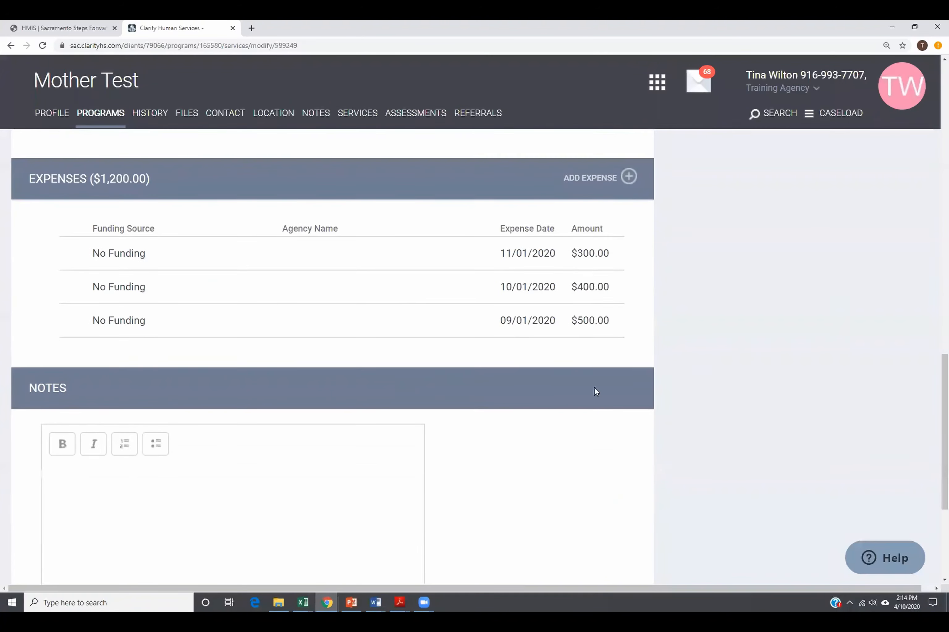
pyautogui.scroll(-5, 344, 327)
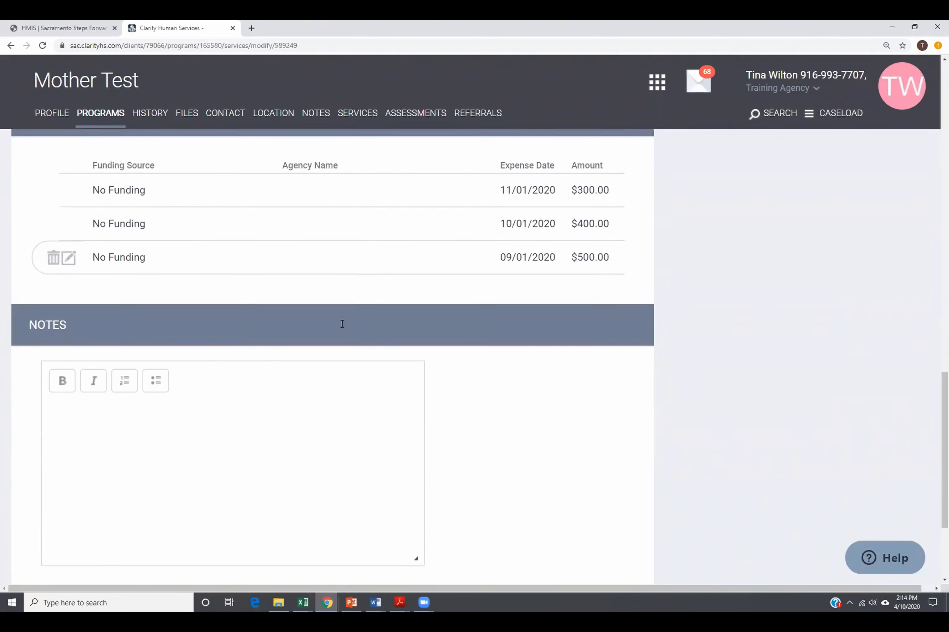
pyautogui.scroll(18, 345, 325)
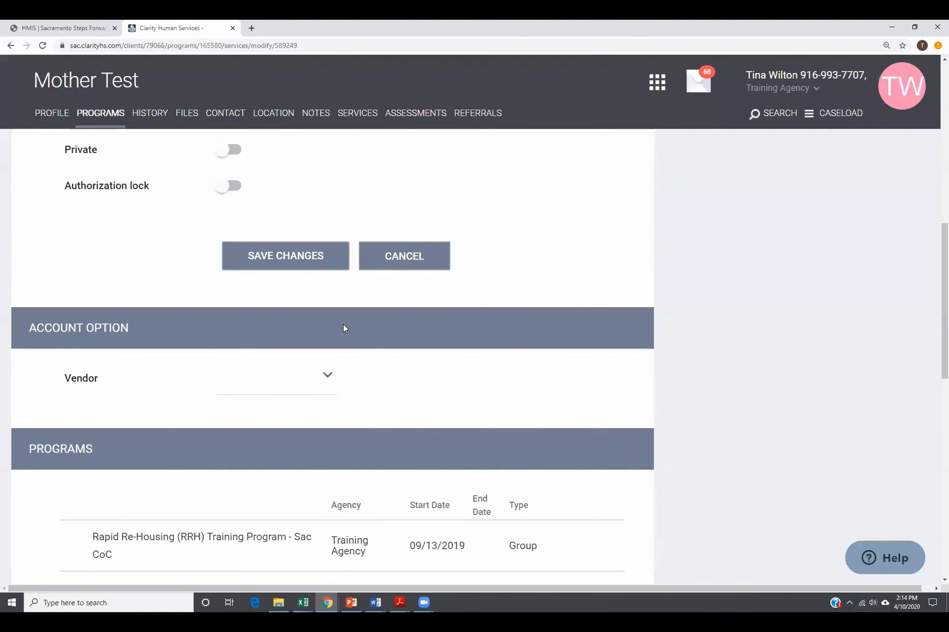
pyautogui.scroll(6, 345, 329)
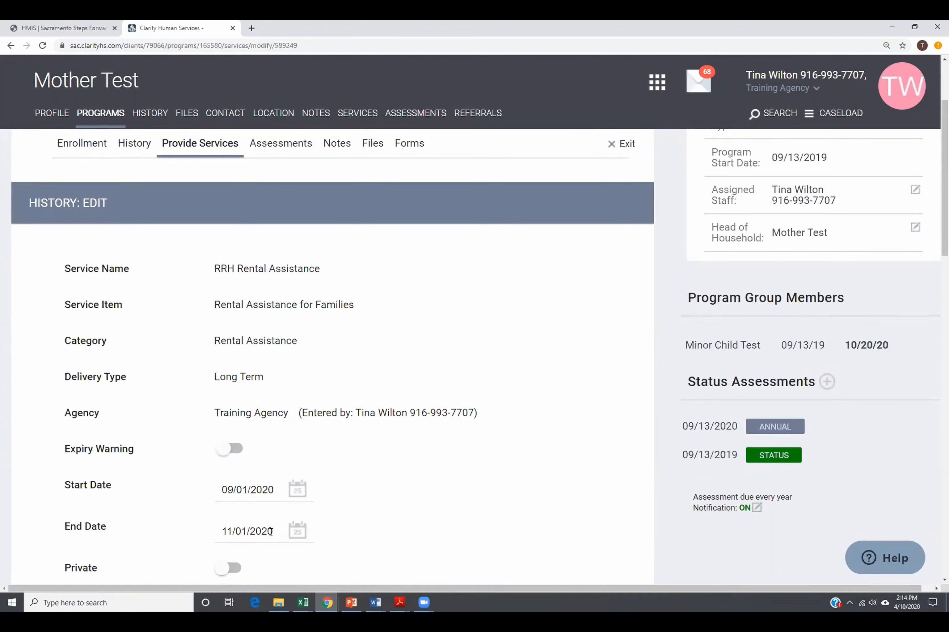
pyautogui.scroll(3, 440, 457)
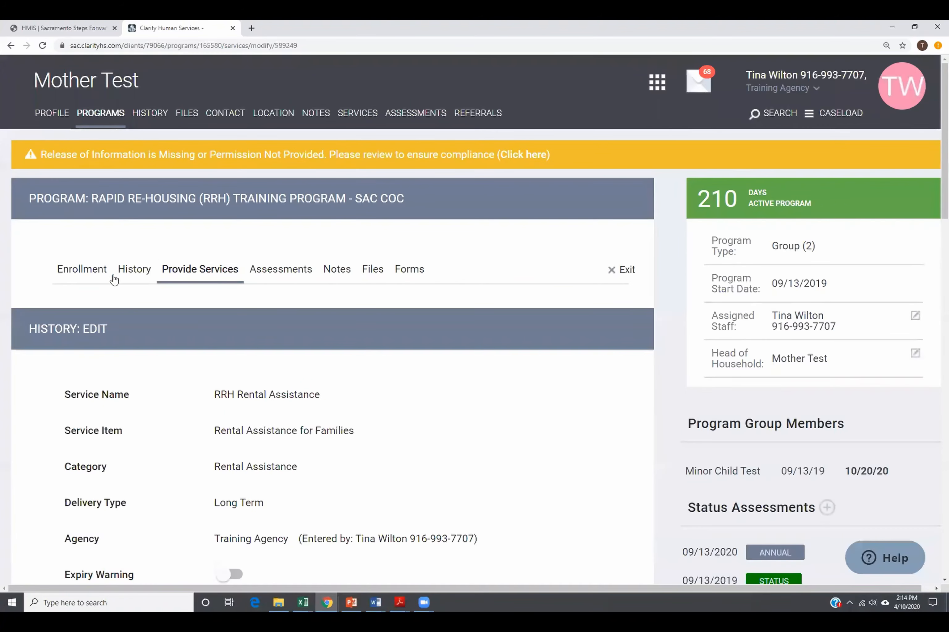
# Step: Open the program's services list and expand Rental Assistance for Individuals under RRH Rental Assistance
pyautogui.click(192, 277)
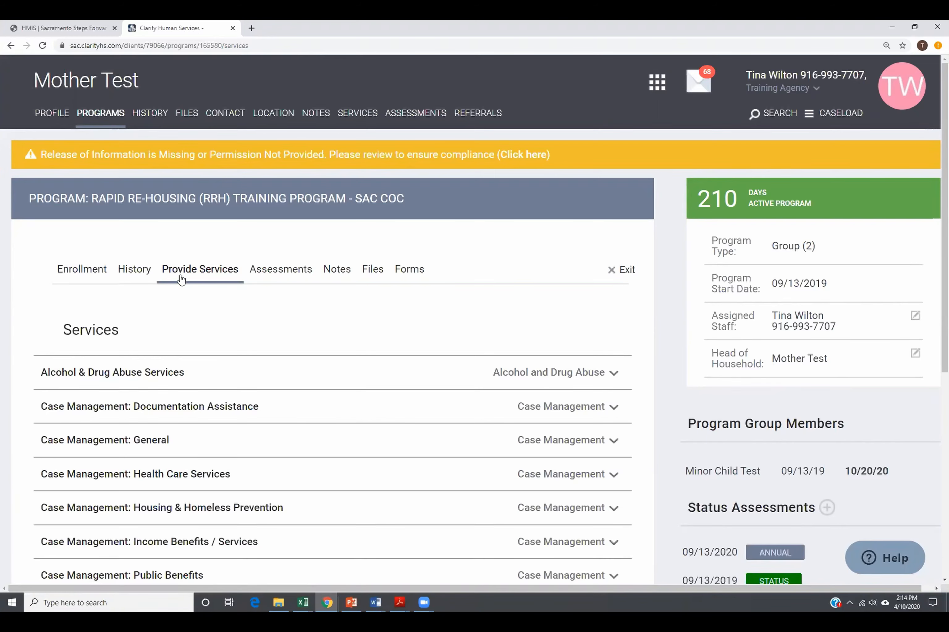
pyautogui.scroll(-8, 188, 282)
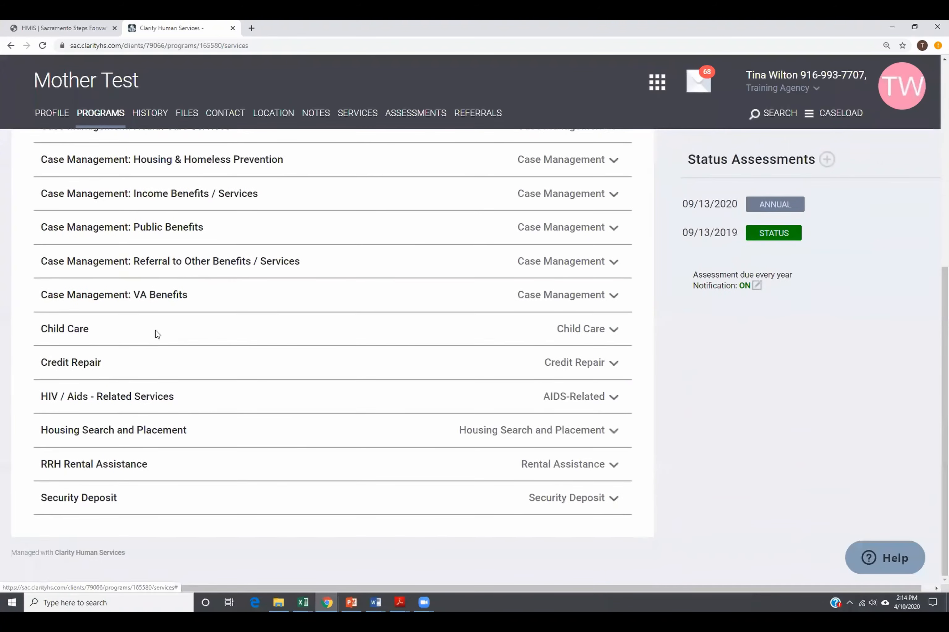
pyautogui.click(614, 467)
pyautogui.scroll(-3, 402, 372)
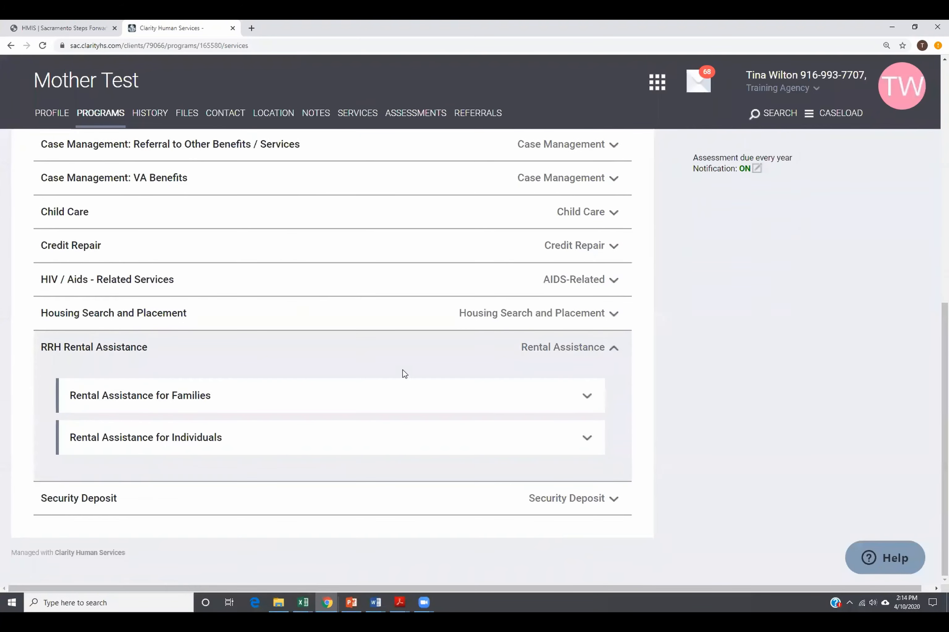
pyautogui.click(588, 439)
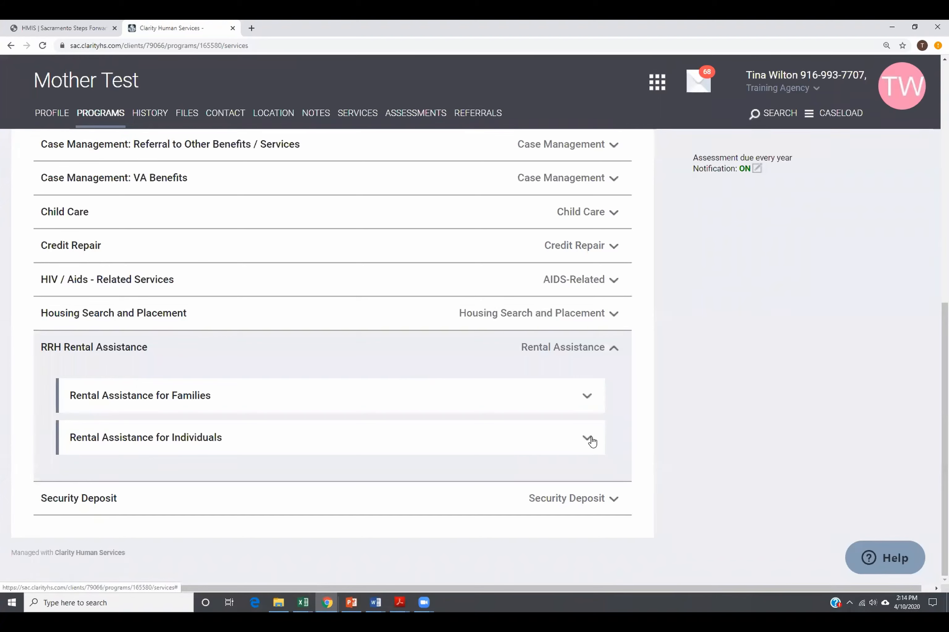
pyautogui.scroll(-5, 384, 410)
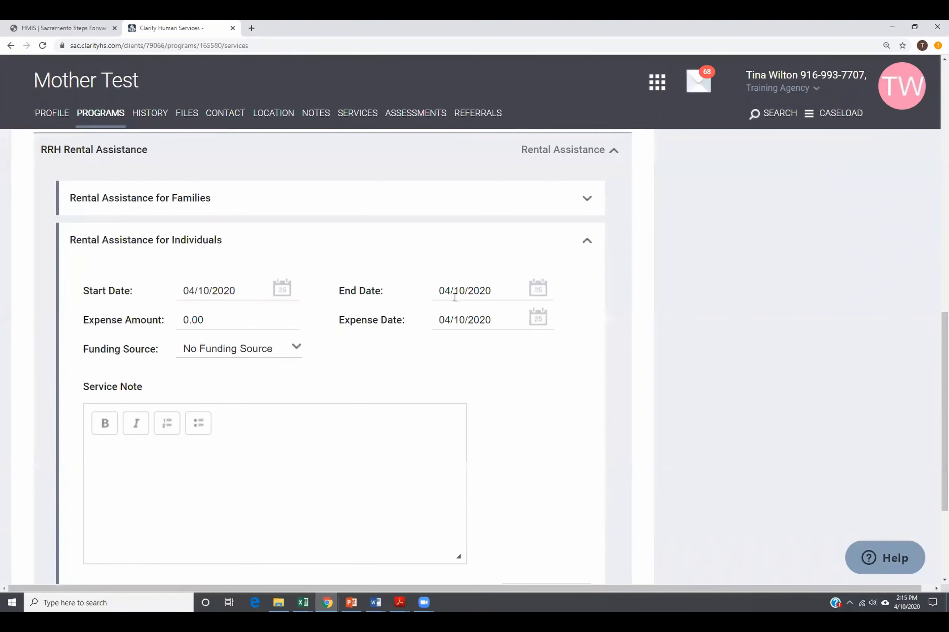
# Step: Set the End Date of the new Rental Assistance for Individuals service to 06/01/2020
pyautogui.click(538, 289)
pyautogui.click(553, 316)
pyautogui.click(553, 317)
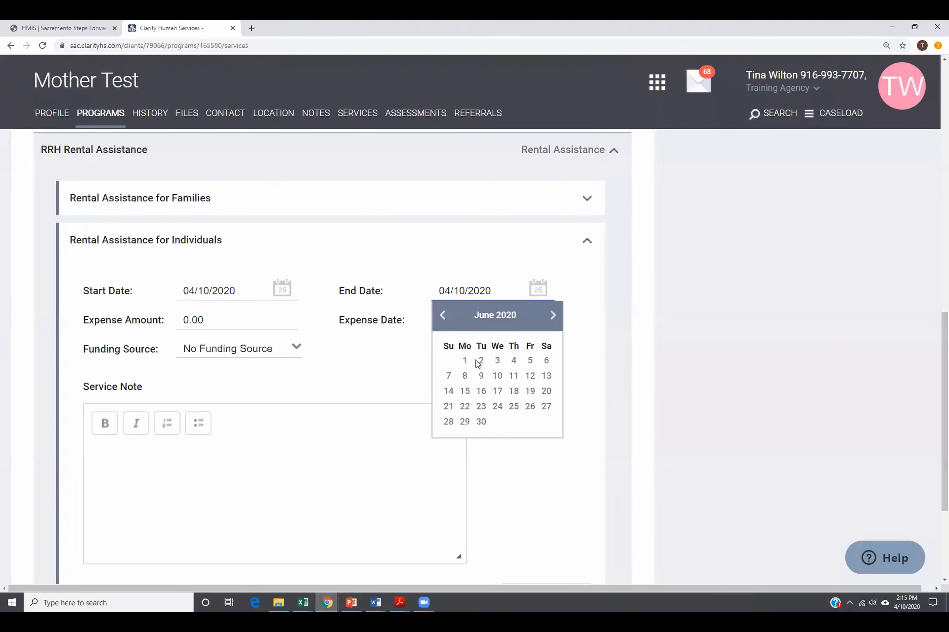
pyautogui.click(464, 361)
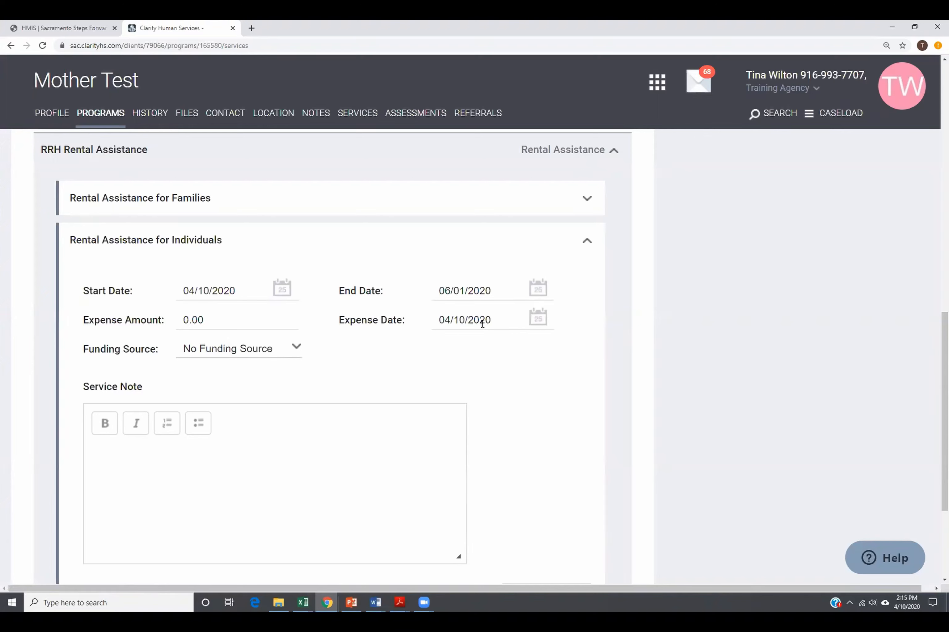
# Step: Set the Expense Amount of the Rental Assistance for Individuals service to 1000 and submit the service
pyautogui.moveTo(184, 320); pyautogui.dragTo(189, 321)
pyautogui.write('1000')
pyautogui.scroll(-4, 212, 383)
pyautogui.click(508, 431)
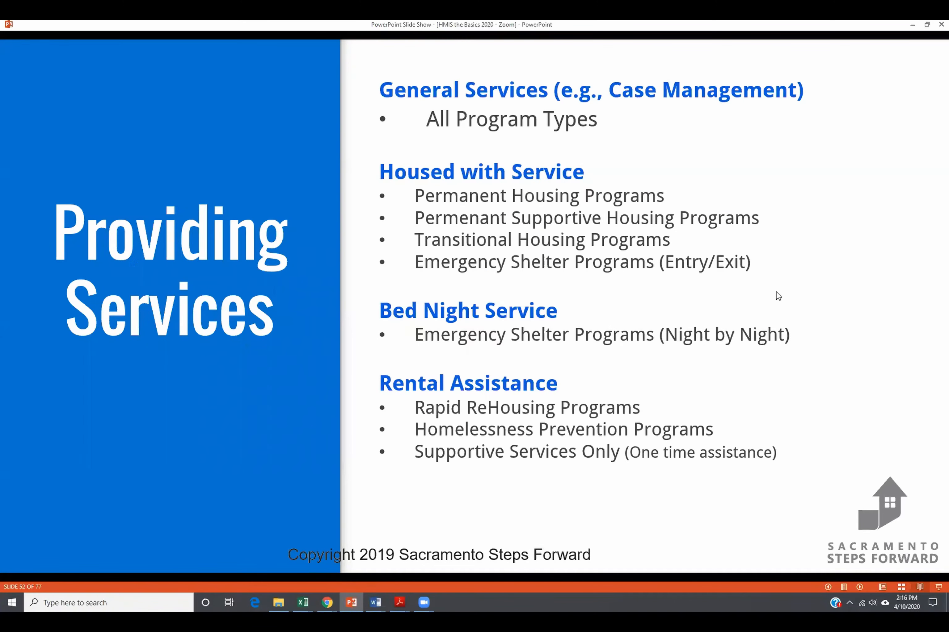
# Step: Switch from the PowerPoint slide show back to the Rapid Re-Housing program's services page in Clarity Human Services
pyautogui.click(912, 25)
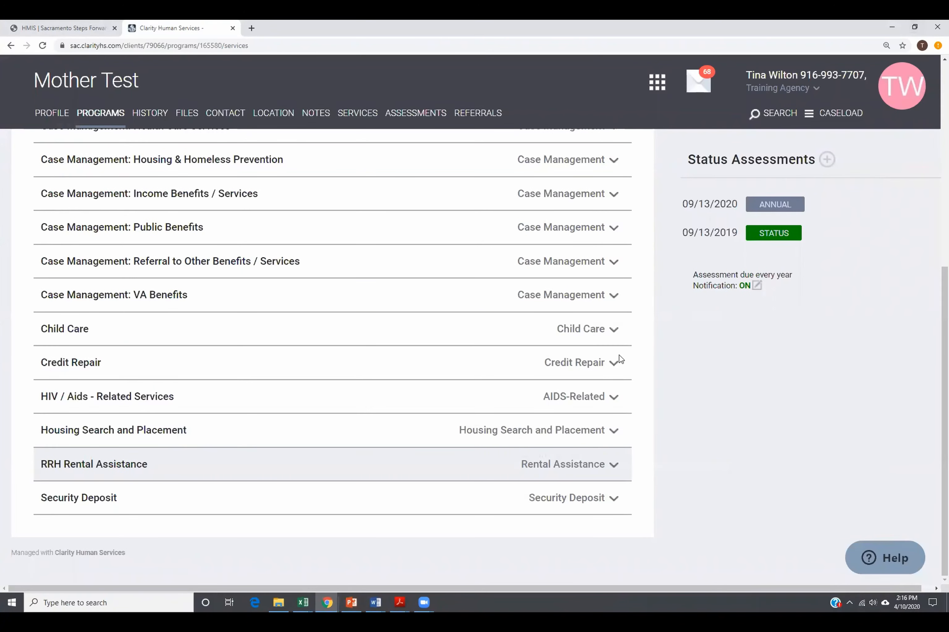
pyautogui.scroll(8, 462, 212)
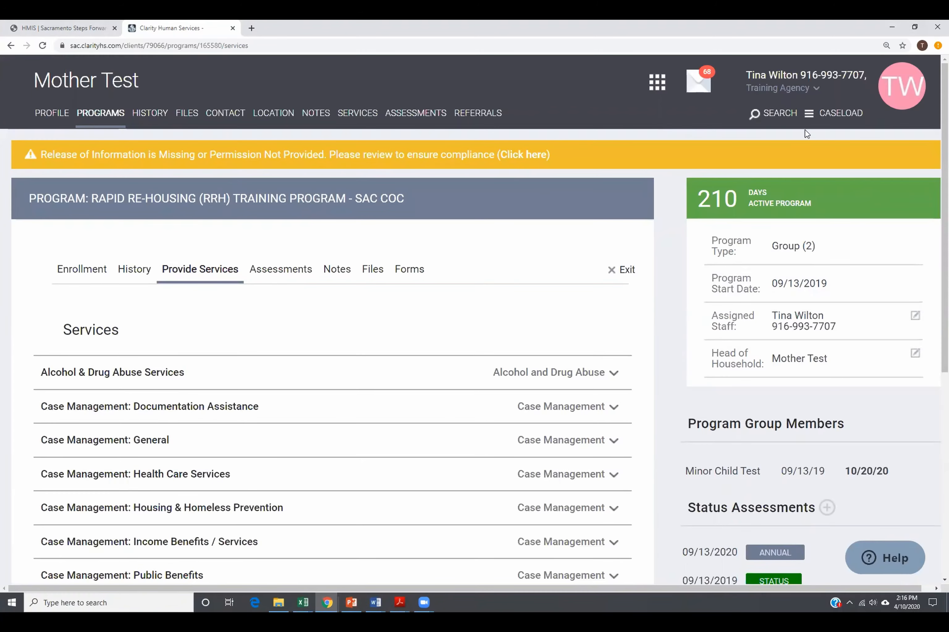
# Step: Open the client search page, open the second client from the recent searches, and check that client's active services and programs
pyautogui.click(780, 114)
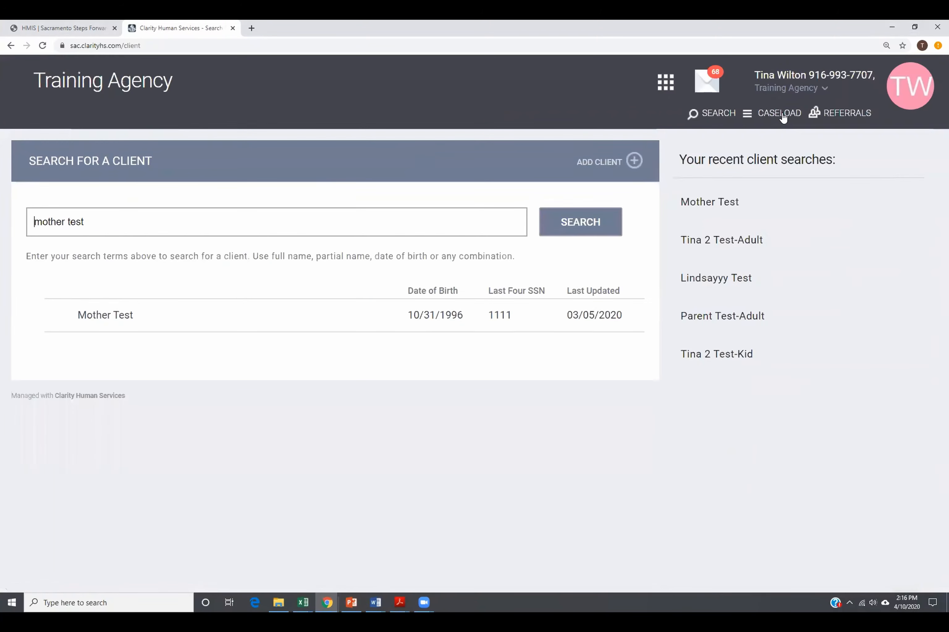
pyautogui.click(737, 241)
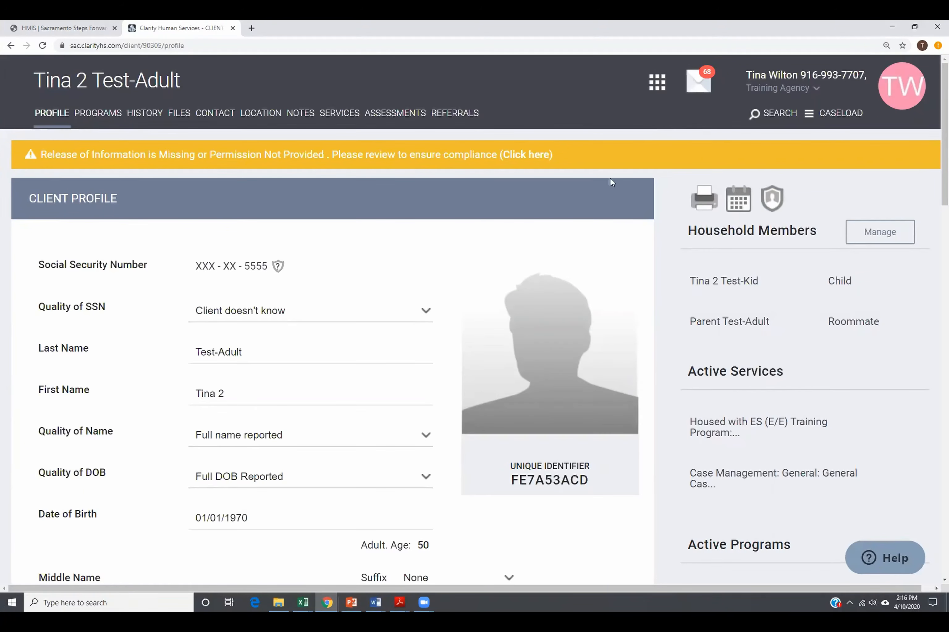
pyautogui.scroll(-2, 641, 347)
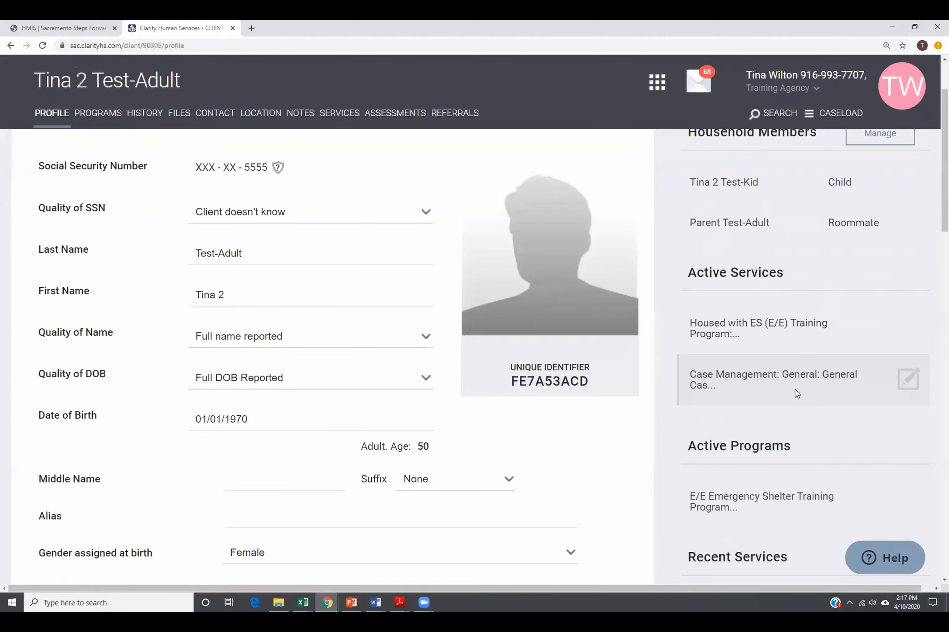
# Step: Open the services list of the client's E/E Emergency Shelter Training Program - Sac CoC enrollment
pyautogui.click(93, 116)
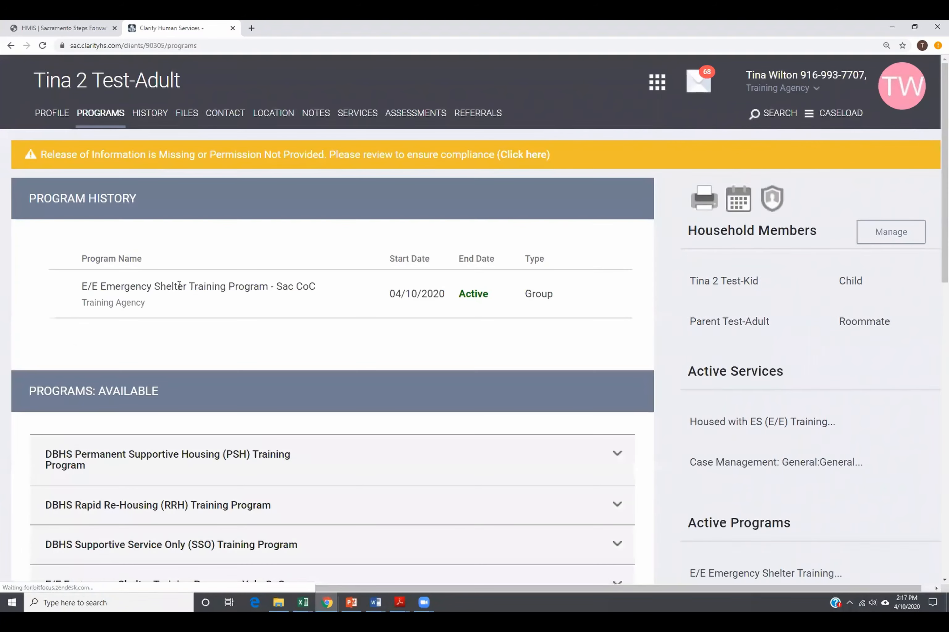
pyautogui.click(45, 299)
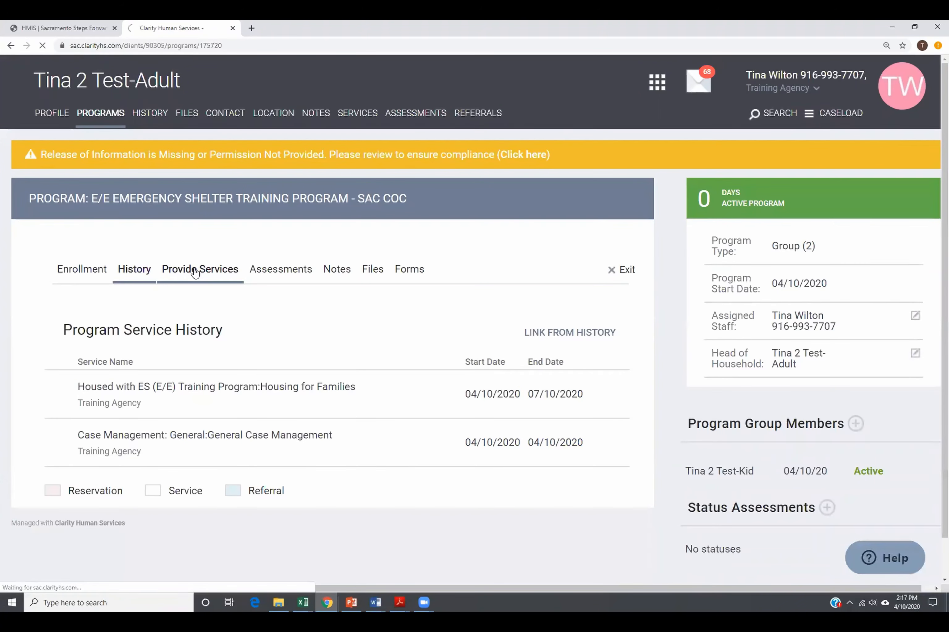
pyautogui.click(195, 270)
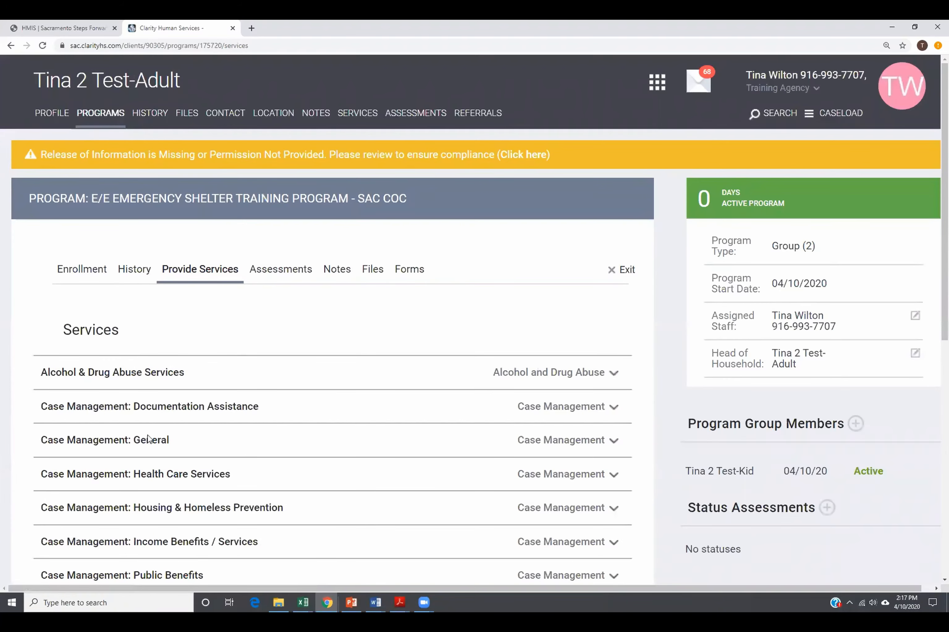
# Step: Submit a General Case Management service dated 04/12/2020 under Case Management: General
pyautogui.click(614, 441)
pyautogui.scroll(-5, 342, 351)
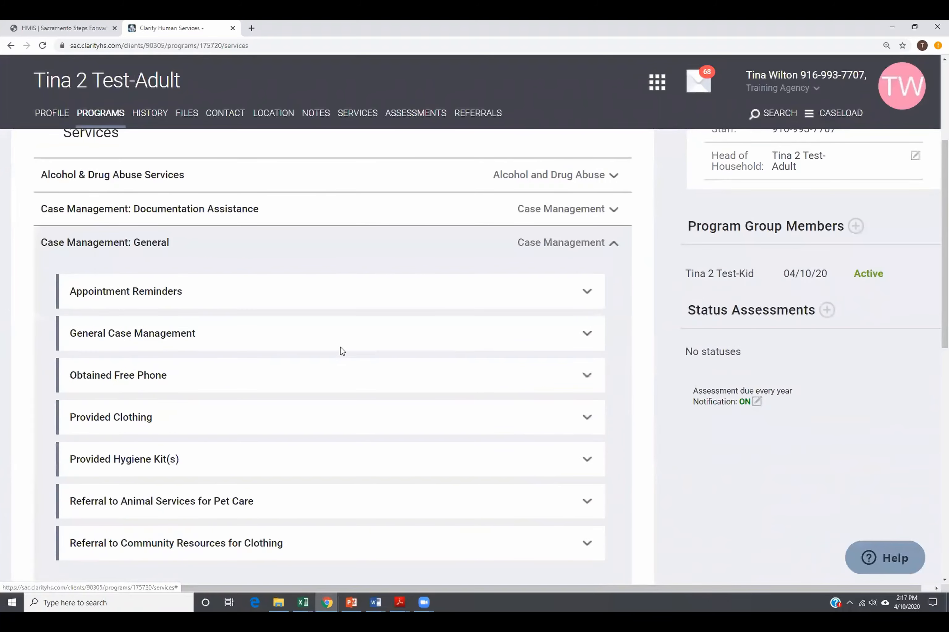
pyautogui.click(587, 333)
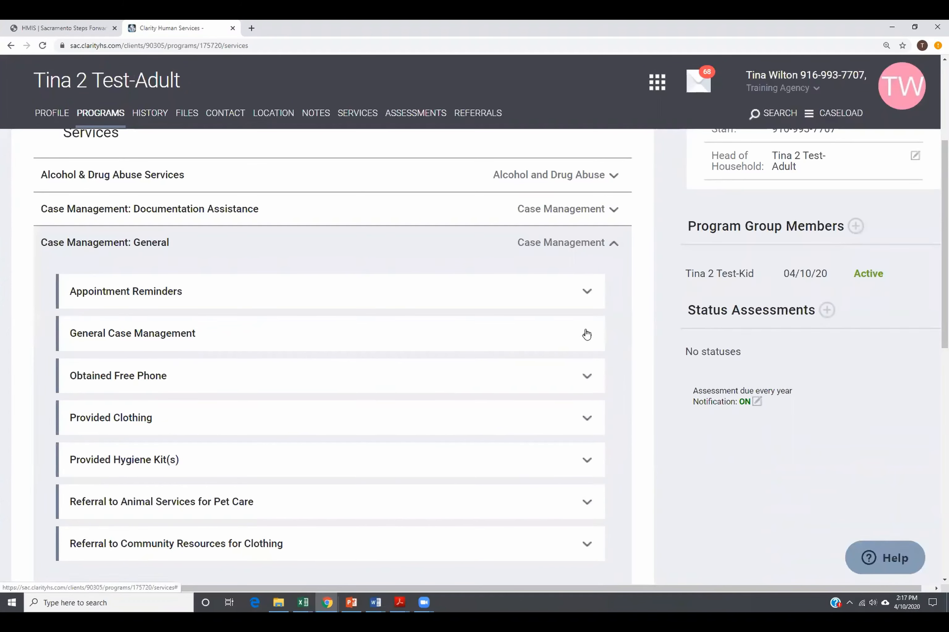
pyautogui.click(282, 388)
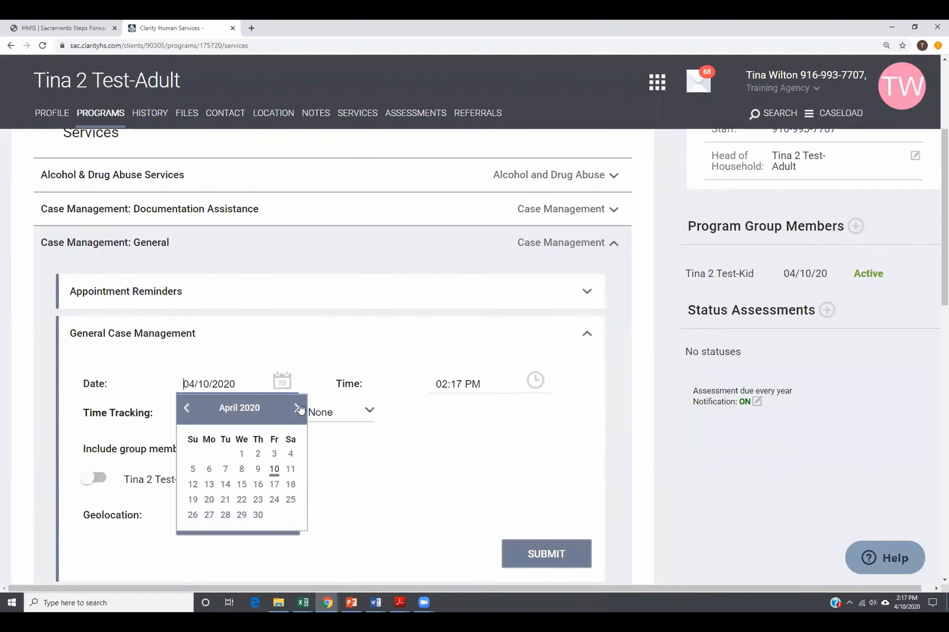
pyautogui.click(193, 484)
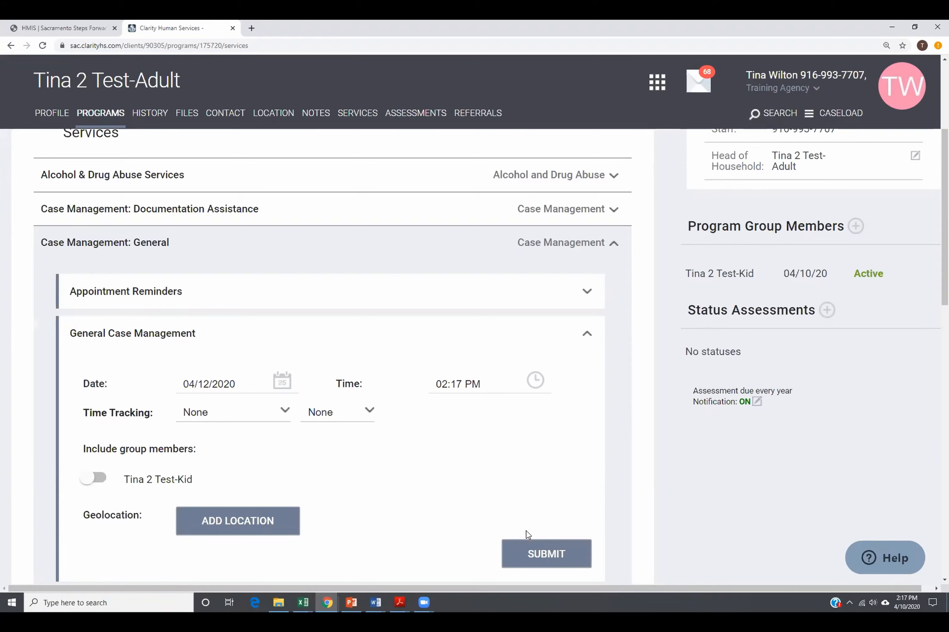
pyautogui.click(533, 556)
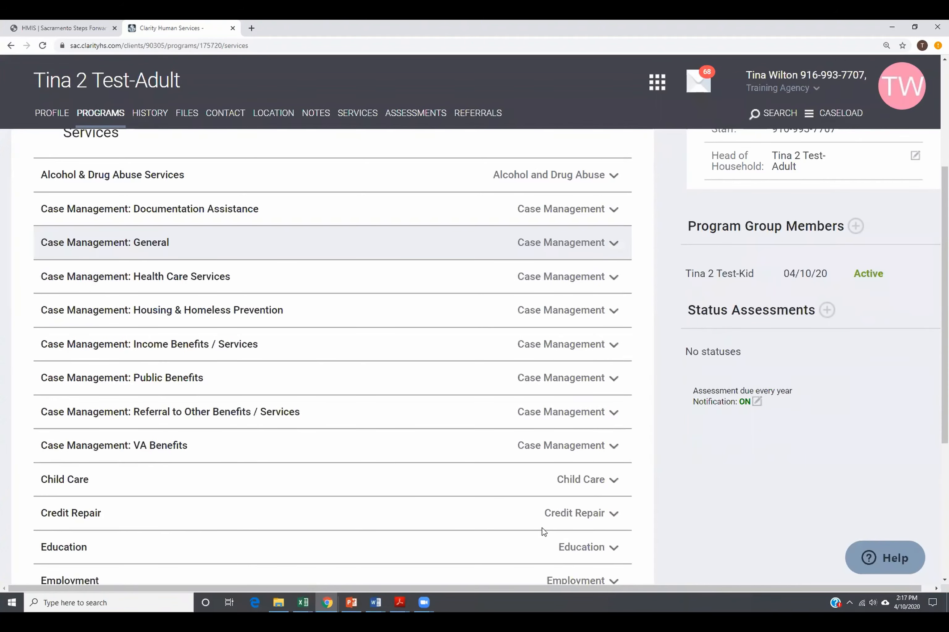
# Step: Open the active Case Management: General service from the client's profile for editing and review its dates, program, expenses and attendance entries
pyautogui.click(53, 114)
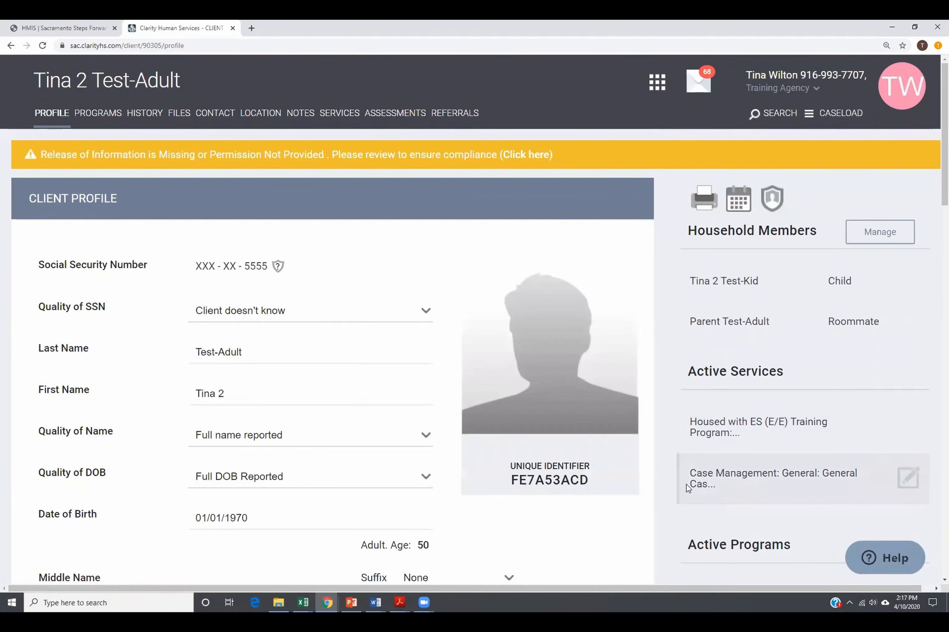
pyautogui.click(910, 485)
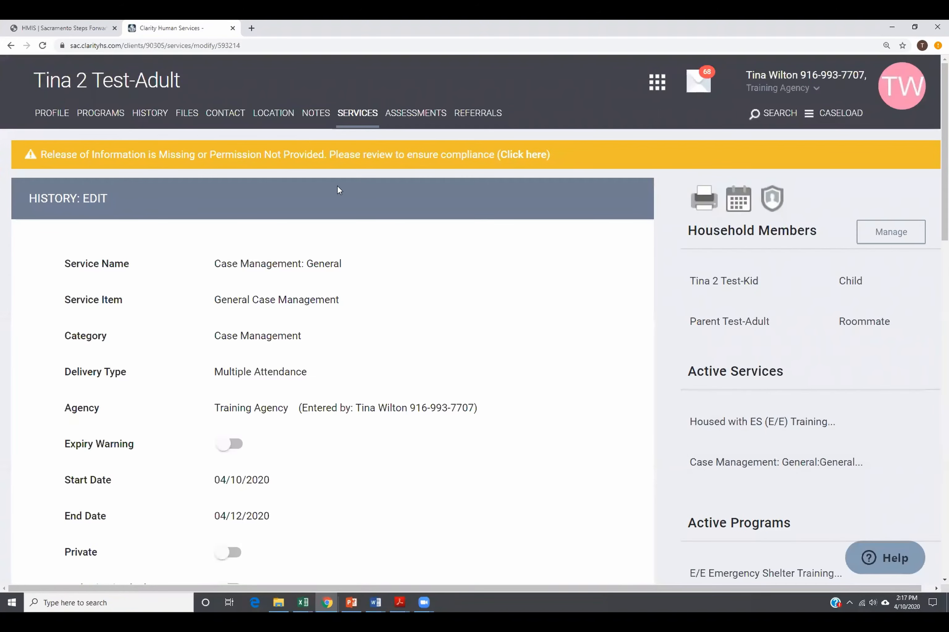
pyautogui.scroll(-6, 410, 249)
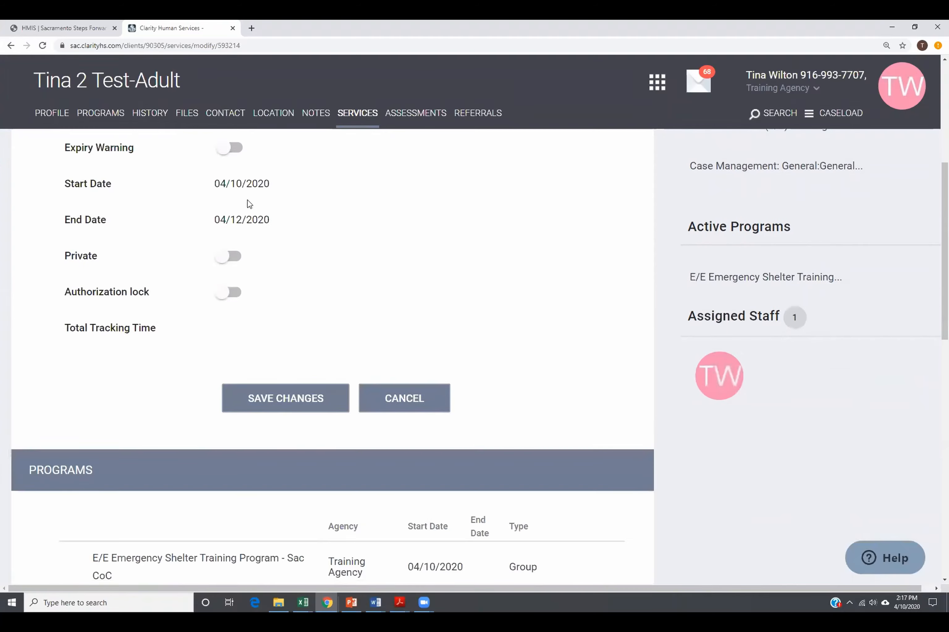
pyautogui.scroll(6, 249, 204)
pyautogui.scroll(-13, 328, 234)
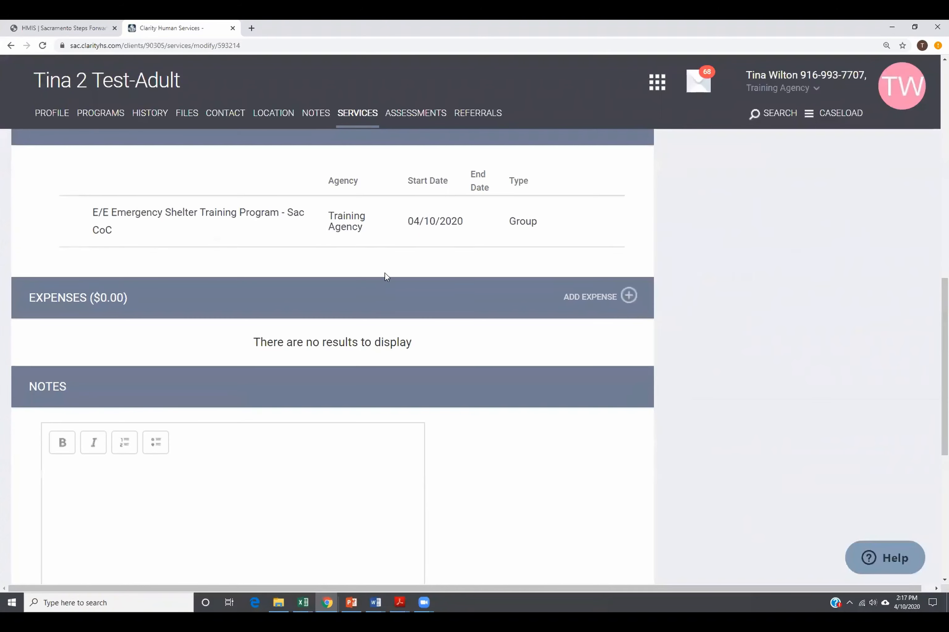
pyautogui.scroll(-6, 387, 274)
pyautogui.scroll(-2, 390, 272)
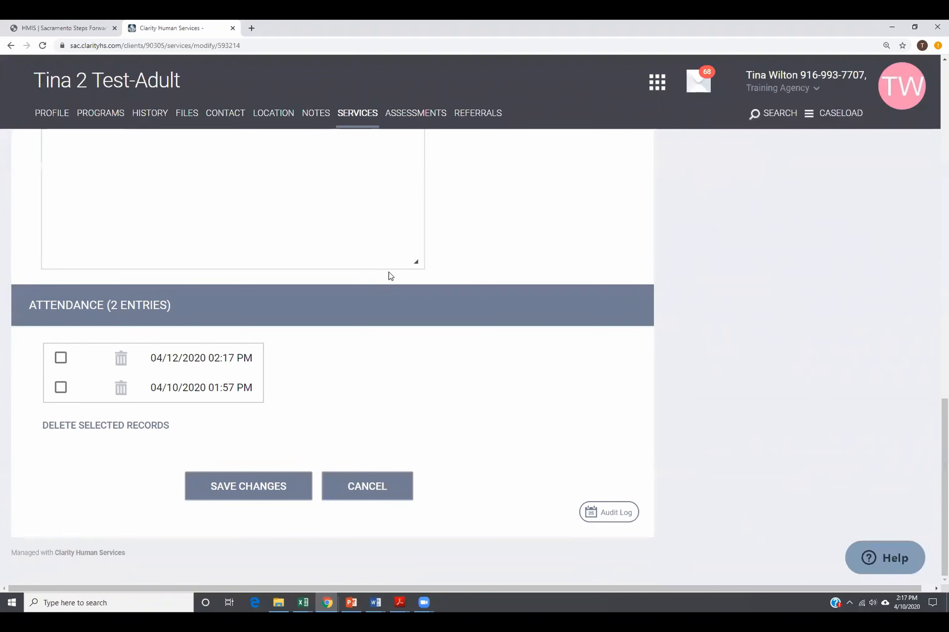
pyautogui.scroll(10, 391, 277)
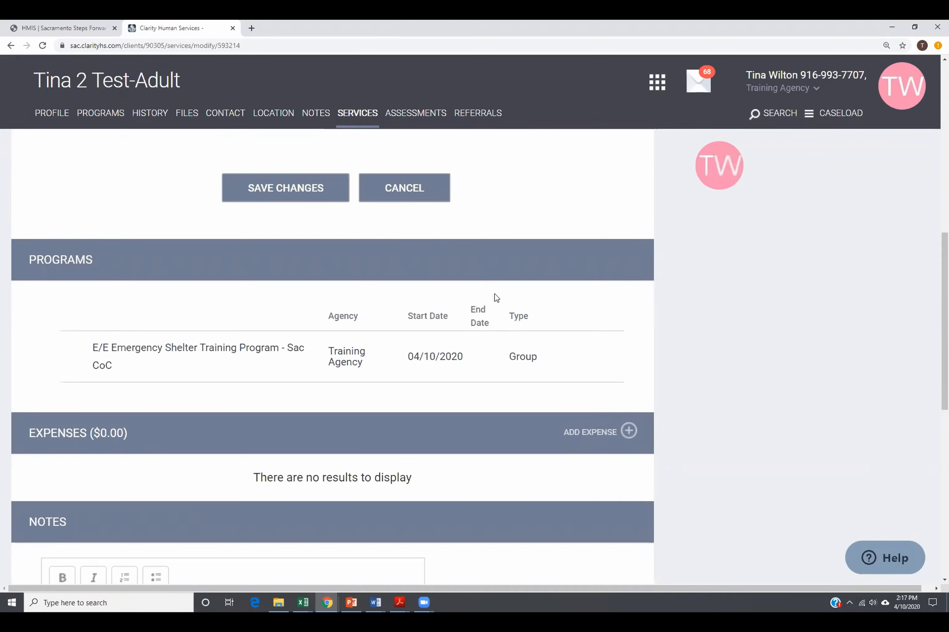
pyautogui.scroll(8, 365, 372)
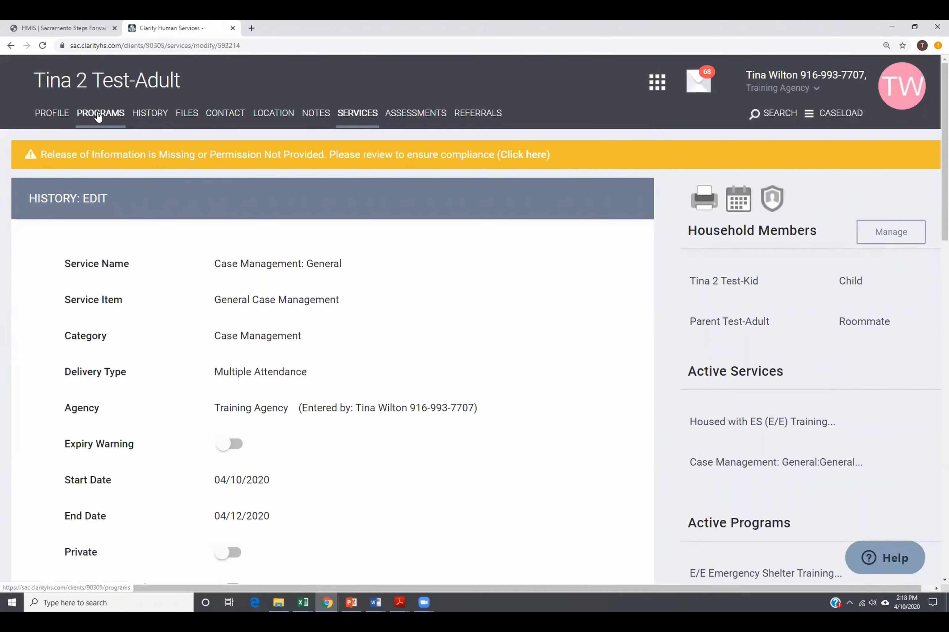
# Step: Delete the 04/12/2020 attendance entry from the General Case Management service record
pyautogui.scroll(-5, 381, 293)
pyautogui.scroll(3, 369, 273)
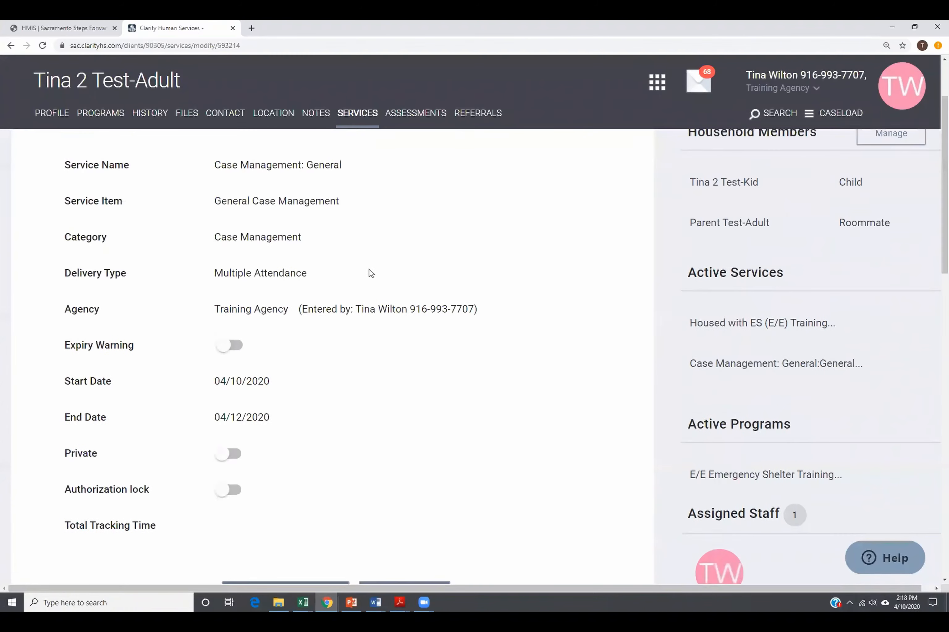
pyautogui.scroll(-3, 314, 286)
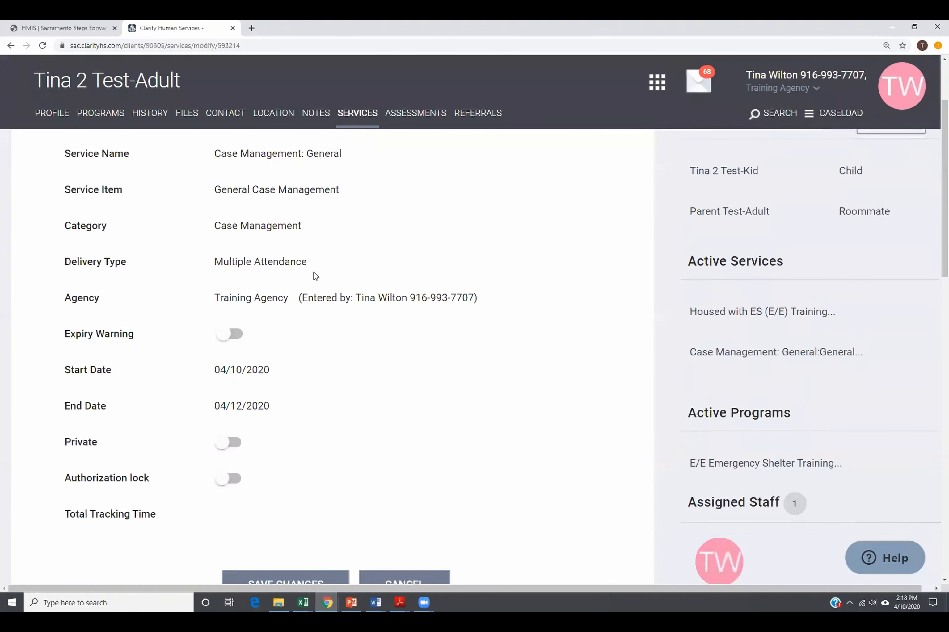
pyautogui.scroll(-6, 269, 300)
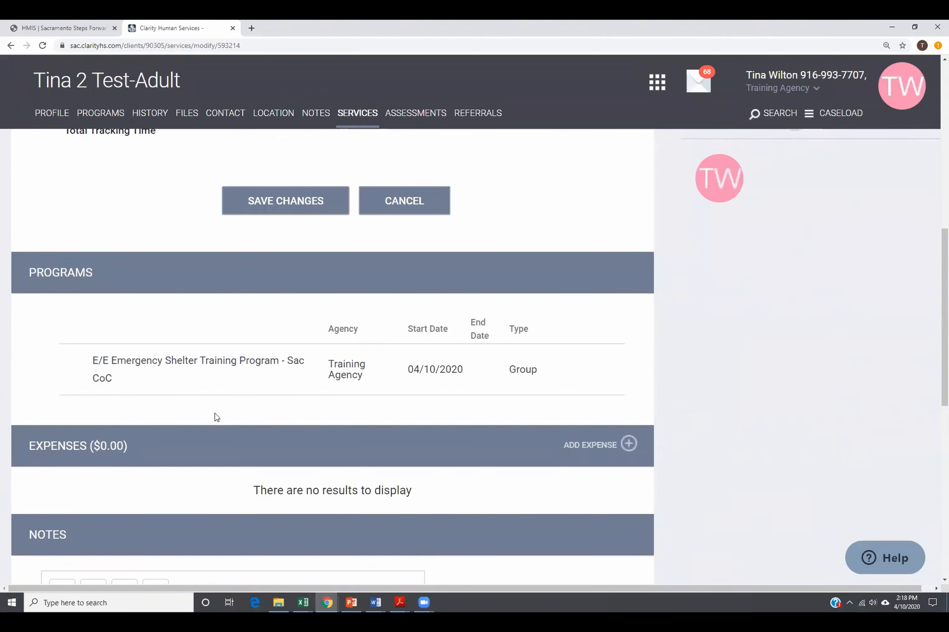
pyautogui.scroll(-3, 362, 388)
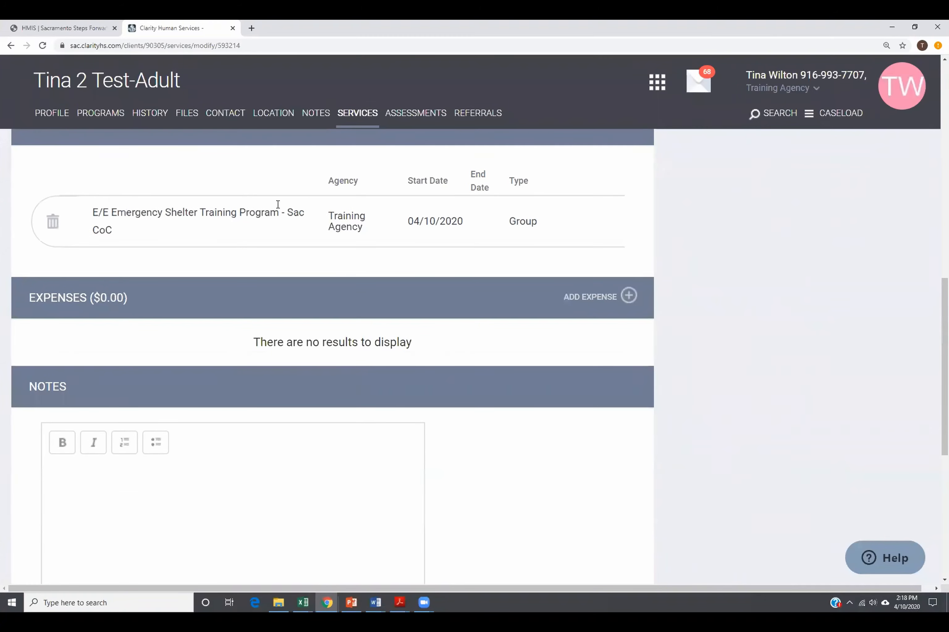
pyautogui.scroll(-5, 207, 228)
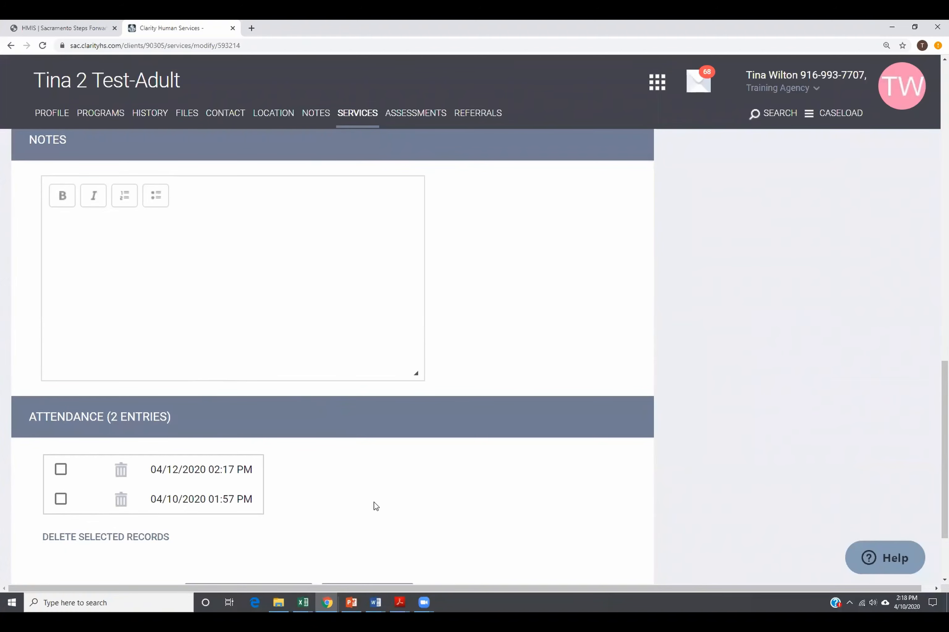
pyautogui.scroll(-2, 375, 506)
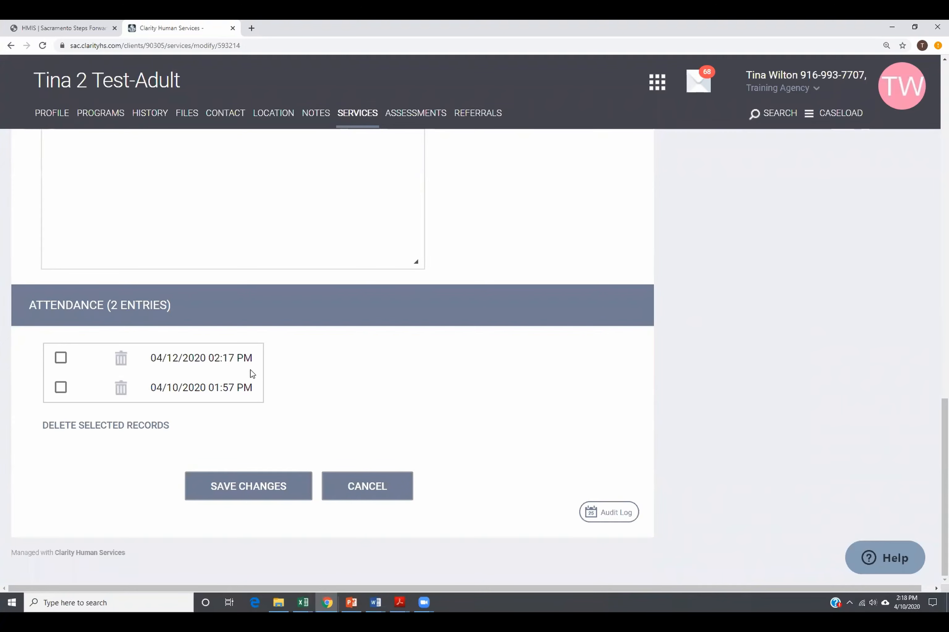
pyautogui.click(60, 358)
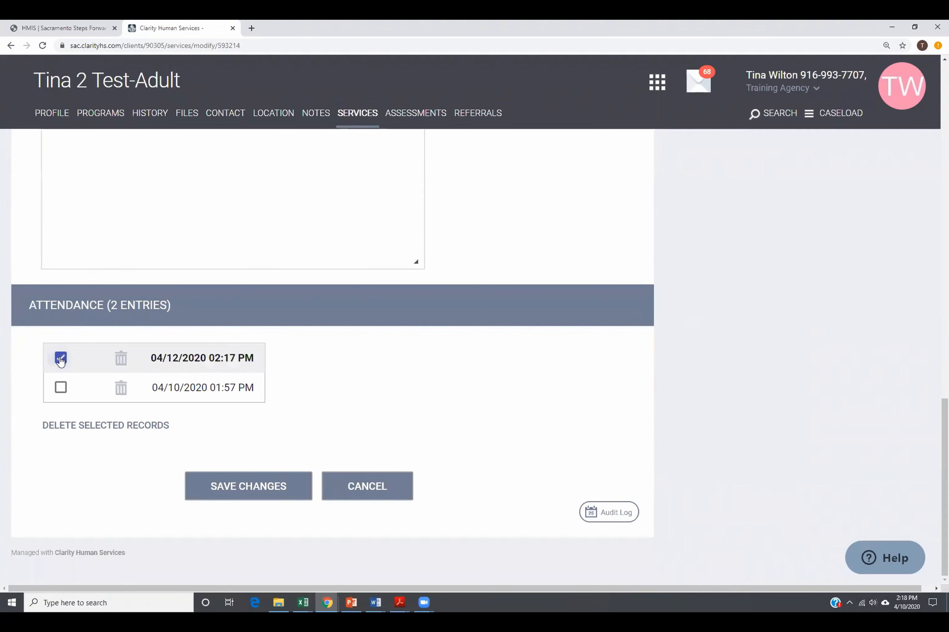
pyautogui.click(122, 364)
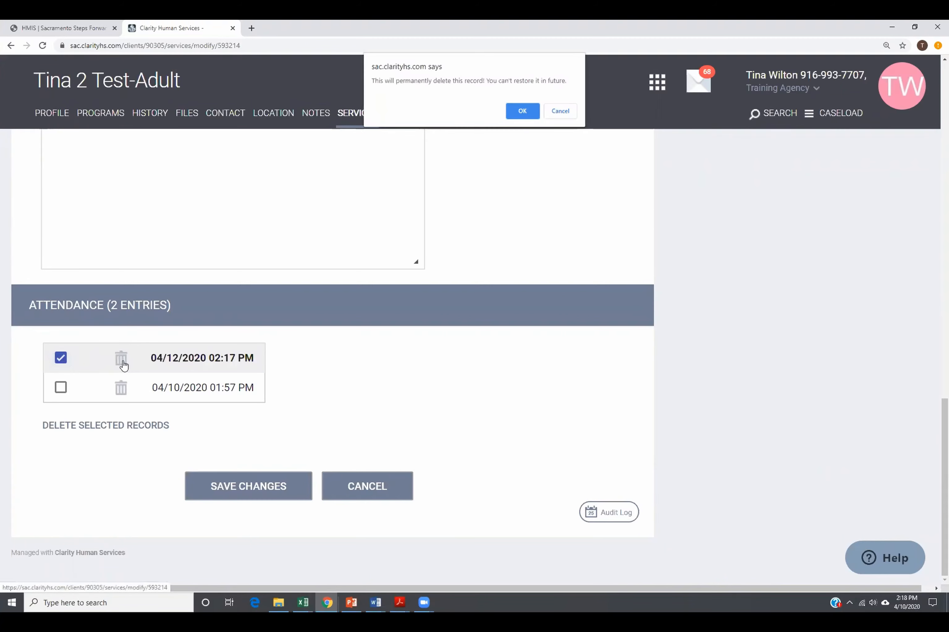
pyautogui.click(525, 114)
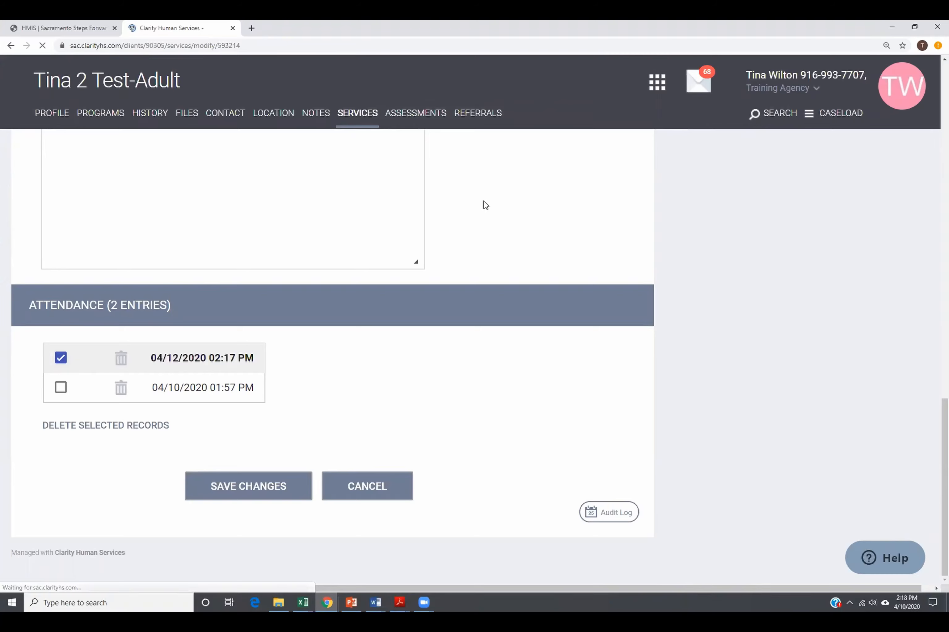
# Step: Return to the services list of the client's E/E Emergency Shelter Training Program enrollment
pyautogui.click(96, 114)
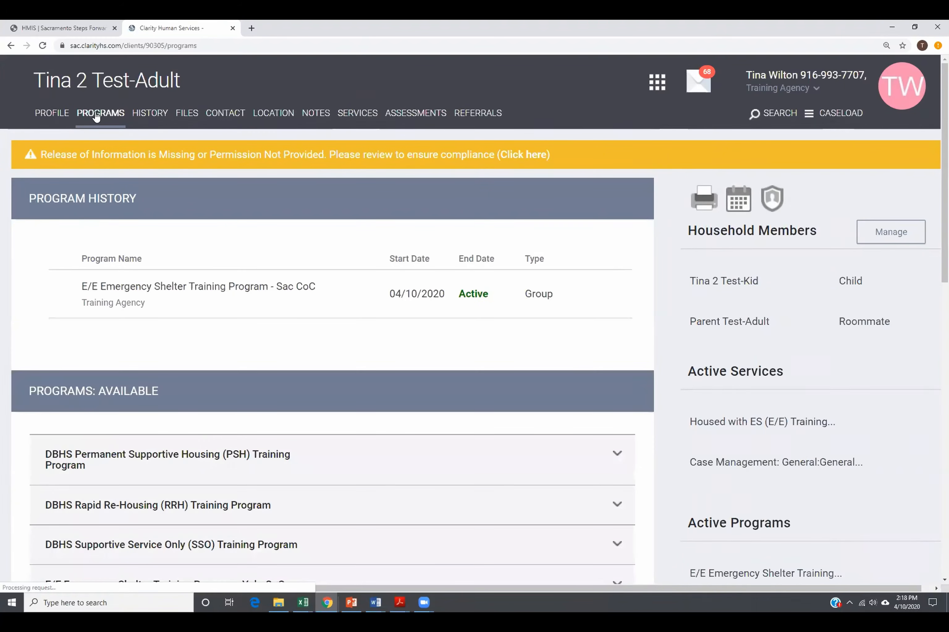
pyautogui.click(45, 300)
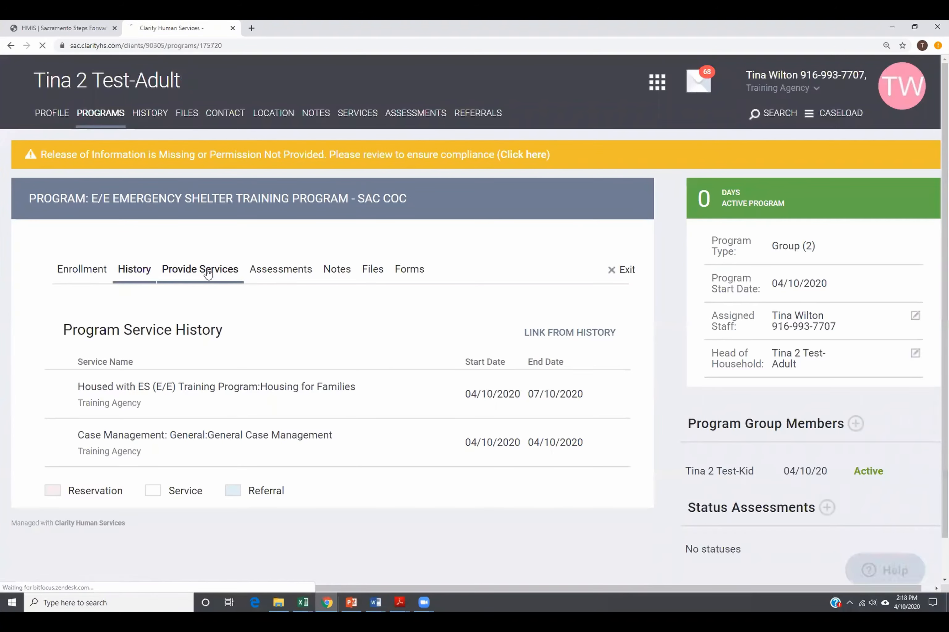
pyautogui.click(208, 270)
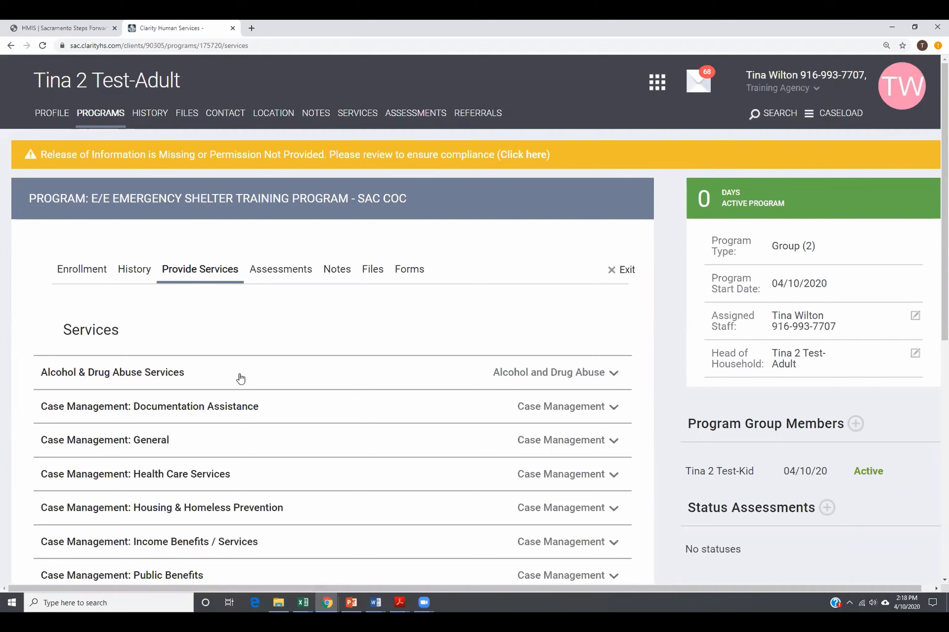
# Step: Submit a General Case Management service dated 04/13/2020 under Case Management: General, including the child group member
pyautogui.click(610, 446)
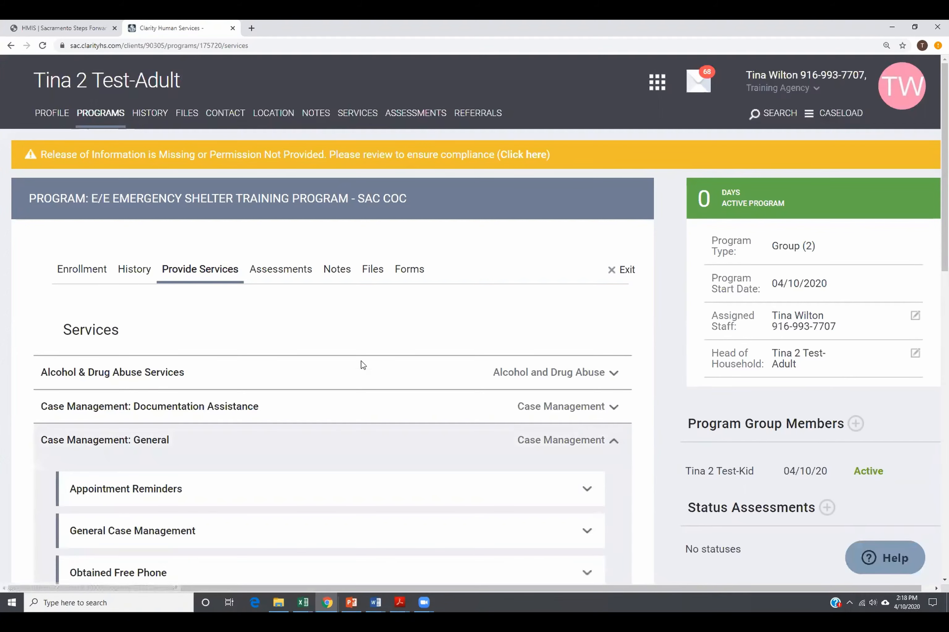
pyautogui.scroll(-5, 363, 365)
pyautogui.click(588, 337)
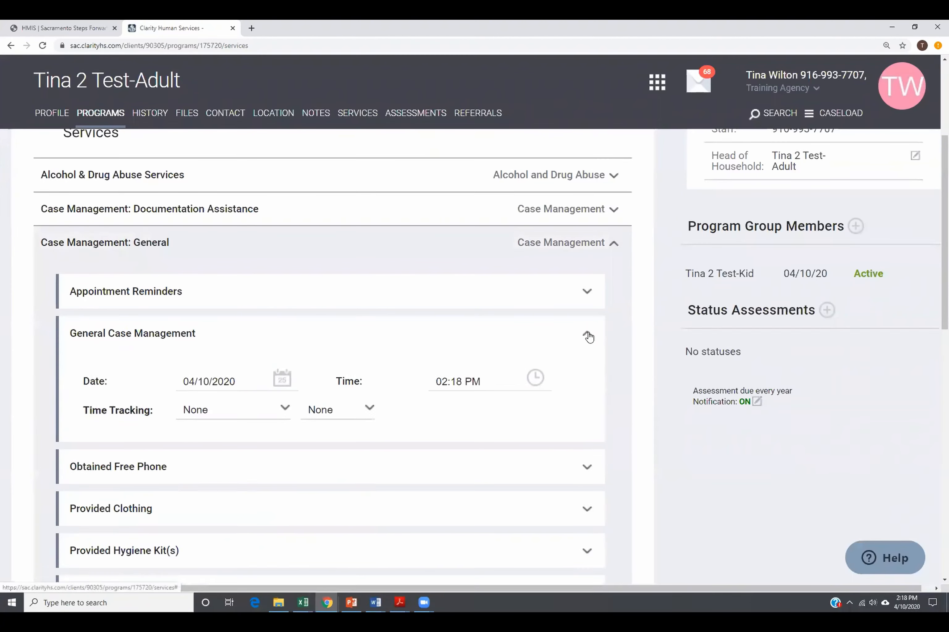
pyautogui.click(244, 382)
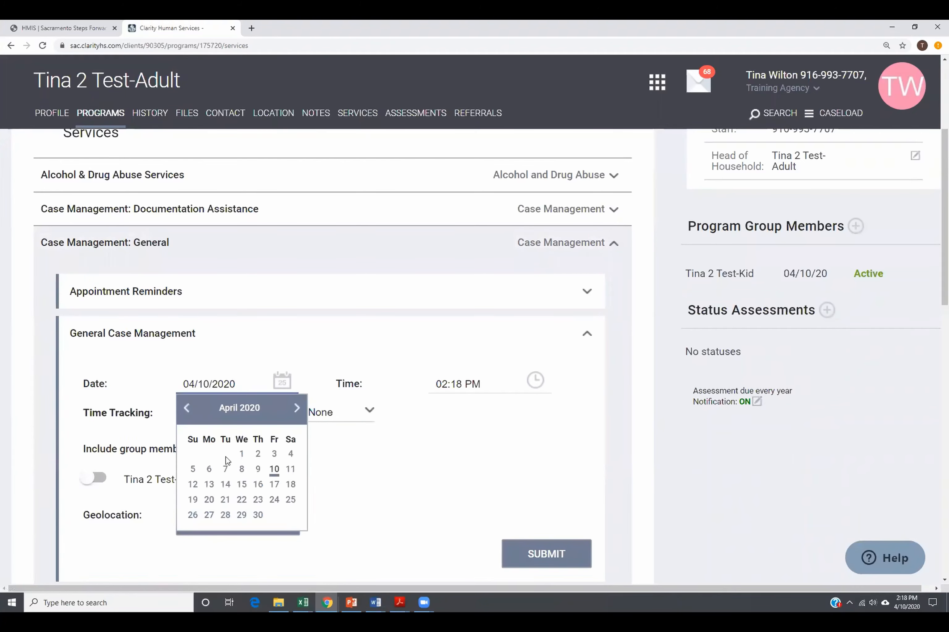
pyautogui.click(208, 486)
pyautogui.click(97, 480)
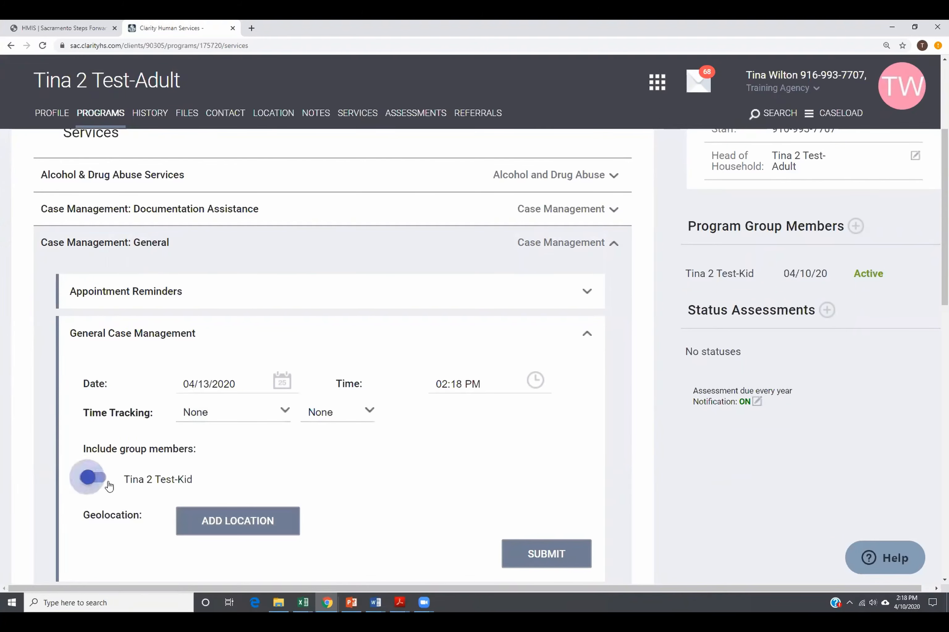
pyautogui.click(535, 555)
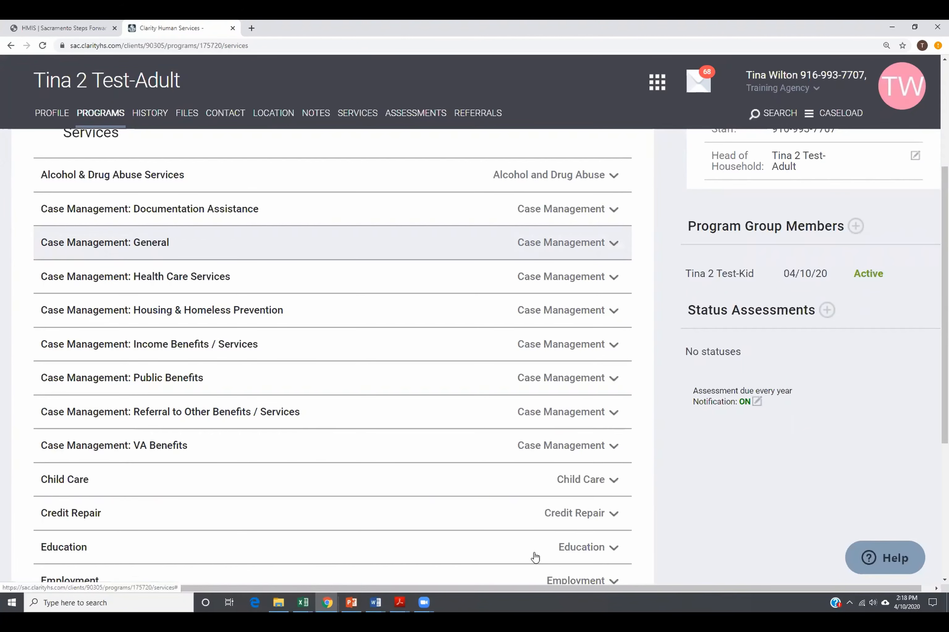
# Step: Submit a General Case Management service dated 04/30/2020 under Case Management: General, including the child group member
pyautogui.click(613, 243)
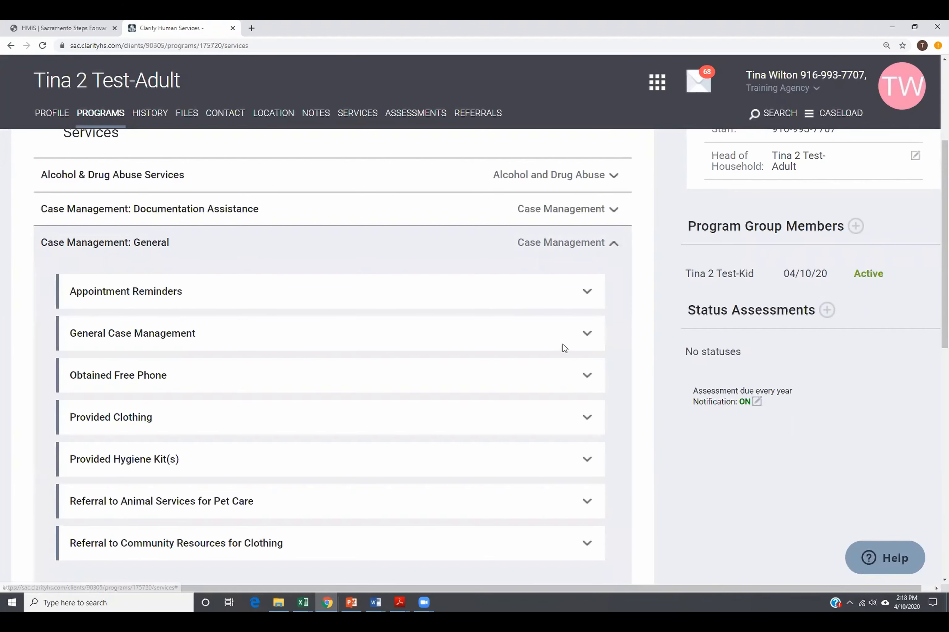
pyautogui.click(587, 336)
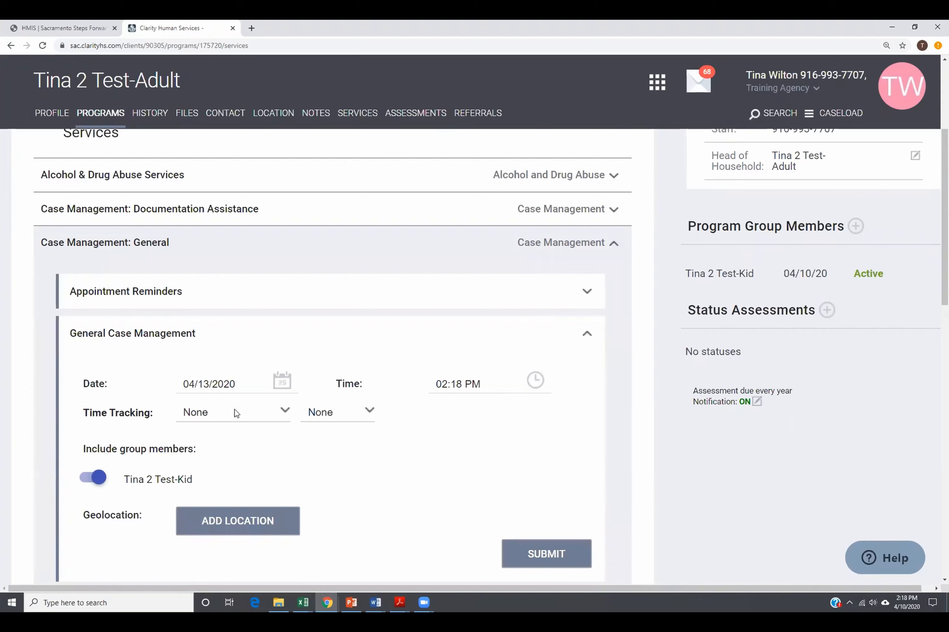
pyautogui.click(283, 382)
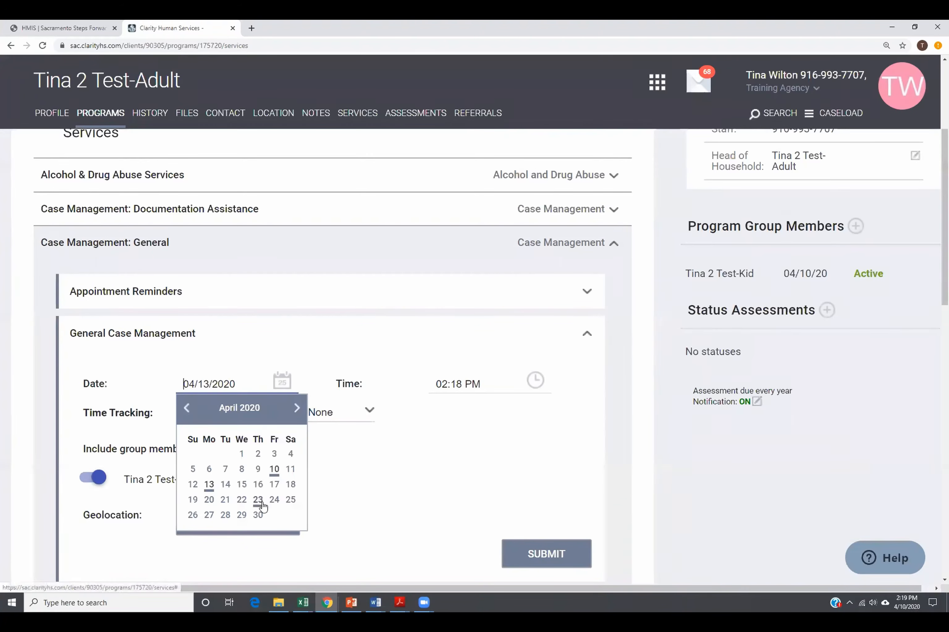
pyautogui.click(257, 515)
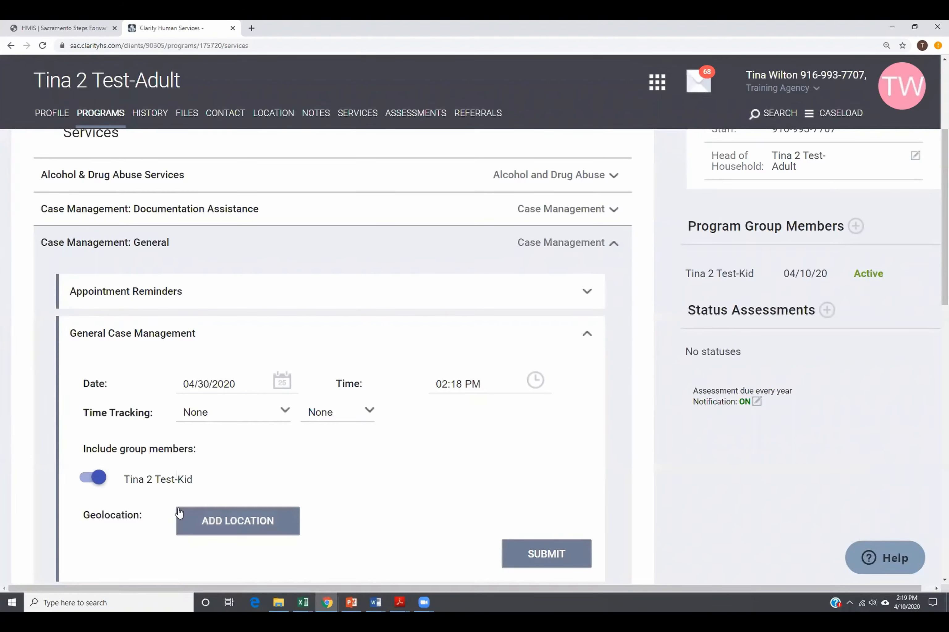
pyautogui.click(573, 557)
pyautogui.click(549, 553)
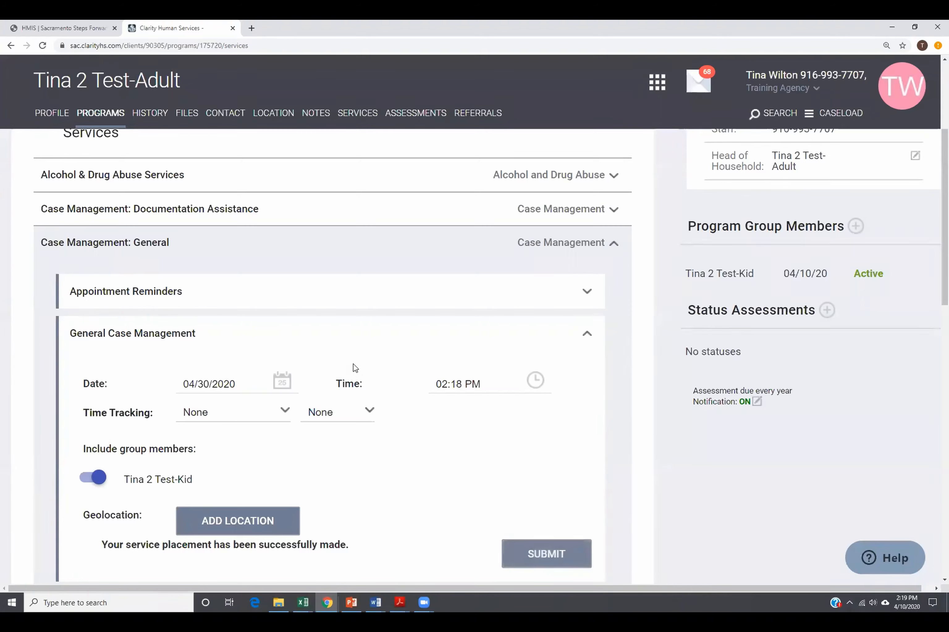
# Step: Review the attendance entries of the General Case Management record from the program service history and switch to the PowerPoint slide show
pyautogui.scroll(4, 286, 262)
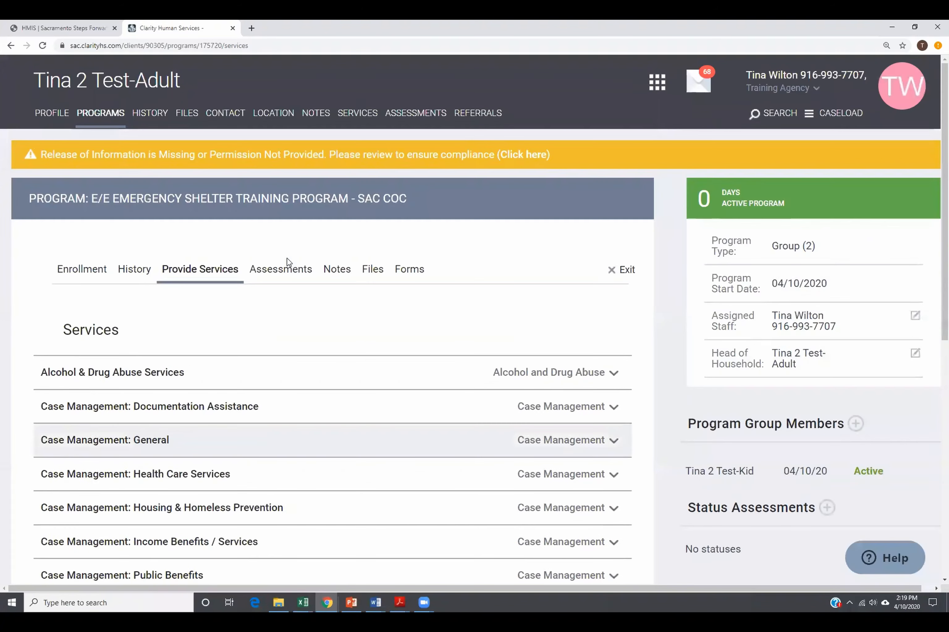
pyautogui.click(140, 274)
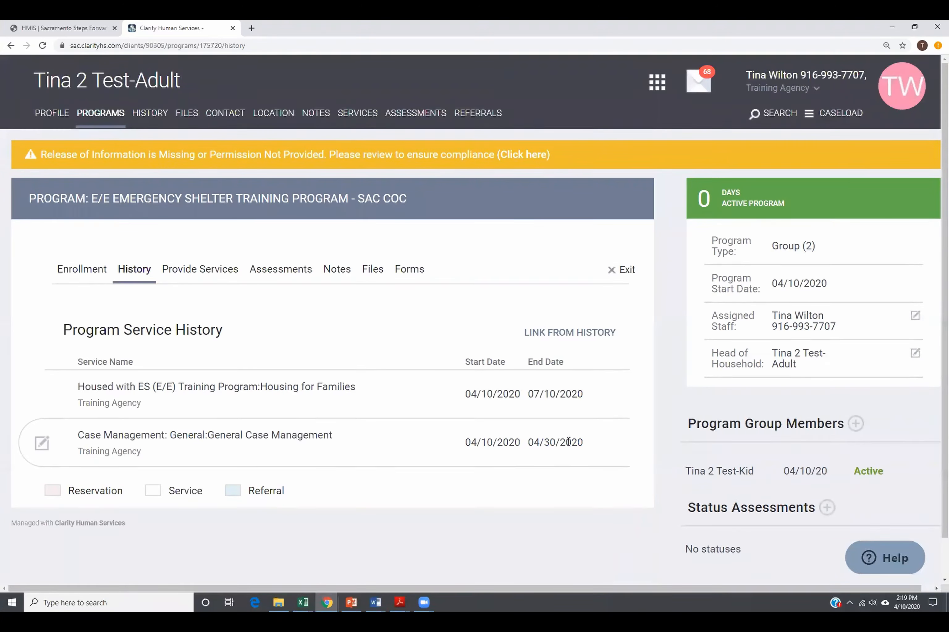
pyautogui.click(45, 448)
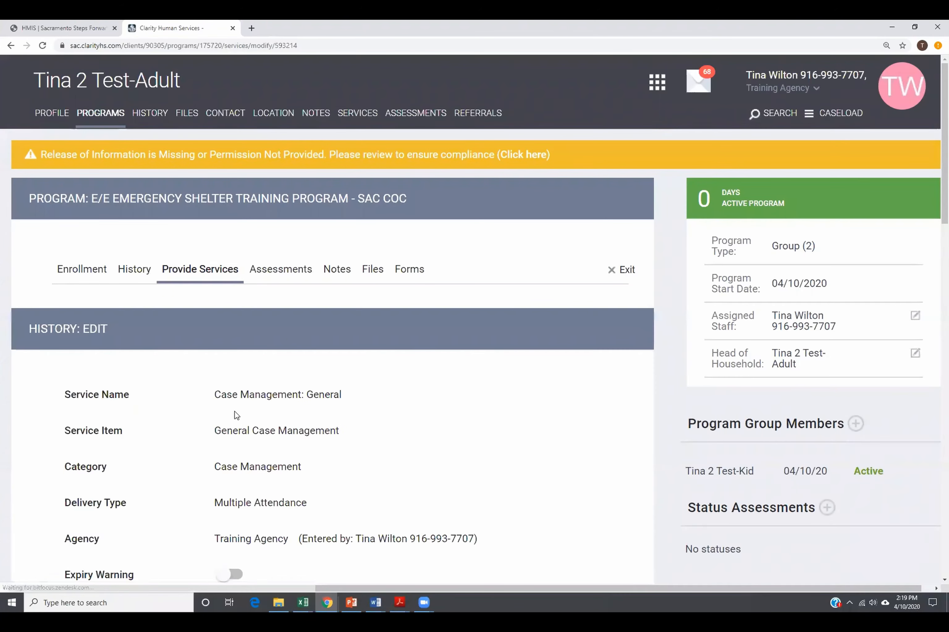
pyautogui.scroll(-15, 231, 414)
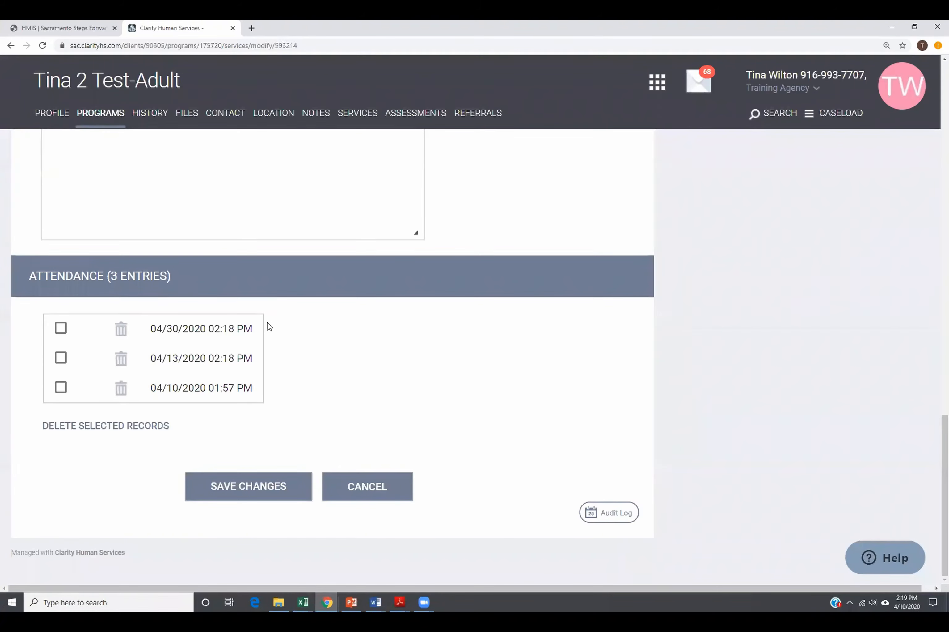
pyautogui.click(351, 603)
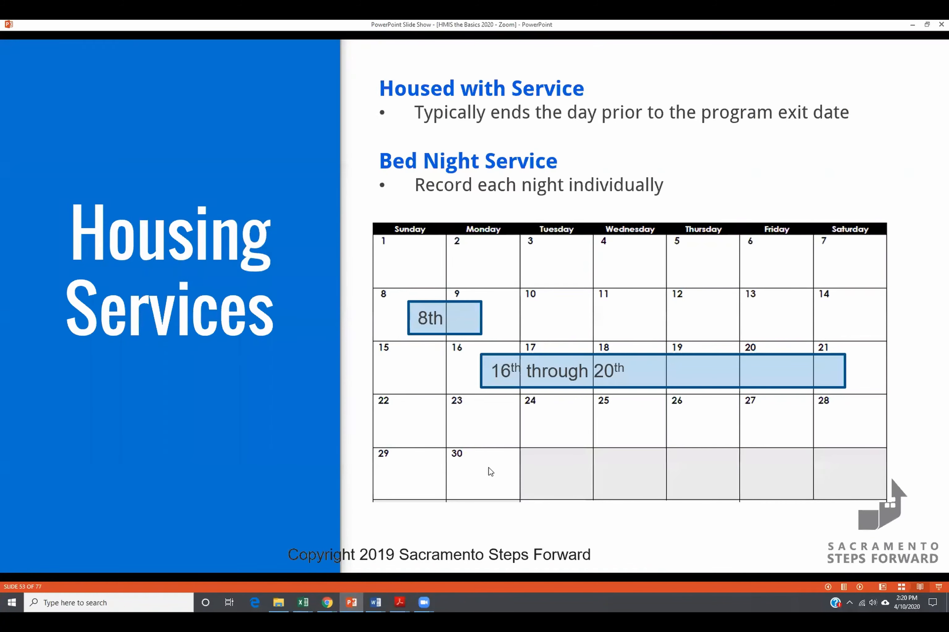
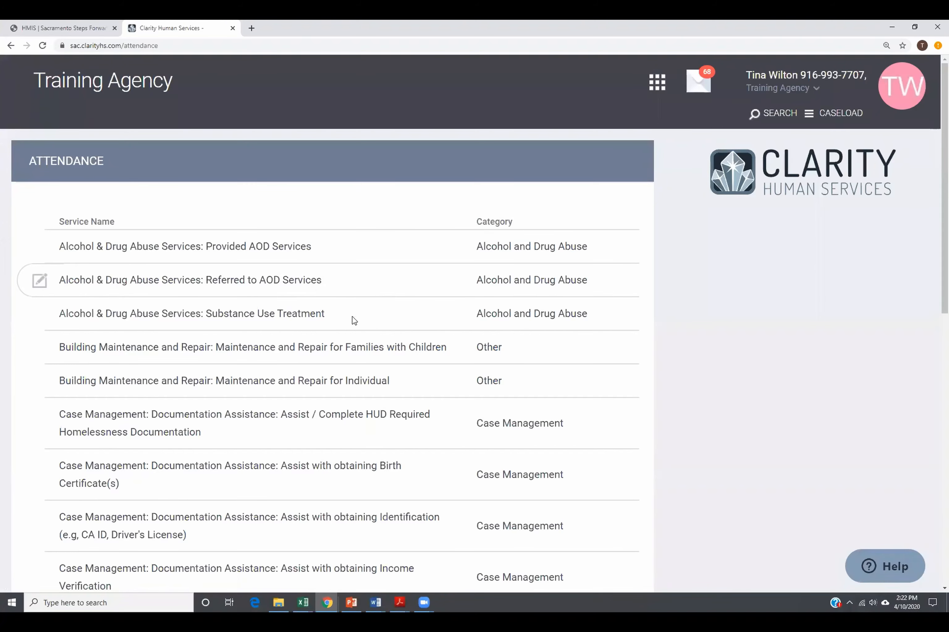
# Step: Open the Case Management: General: General Case Management service from the agency's Attendance list
pyautogui.scroll(-7, 360, 324)
pyautogui.scroll(-6, 361, 324)
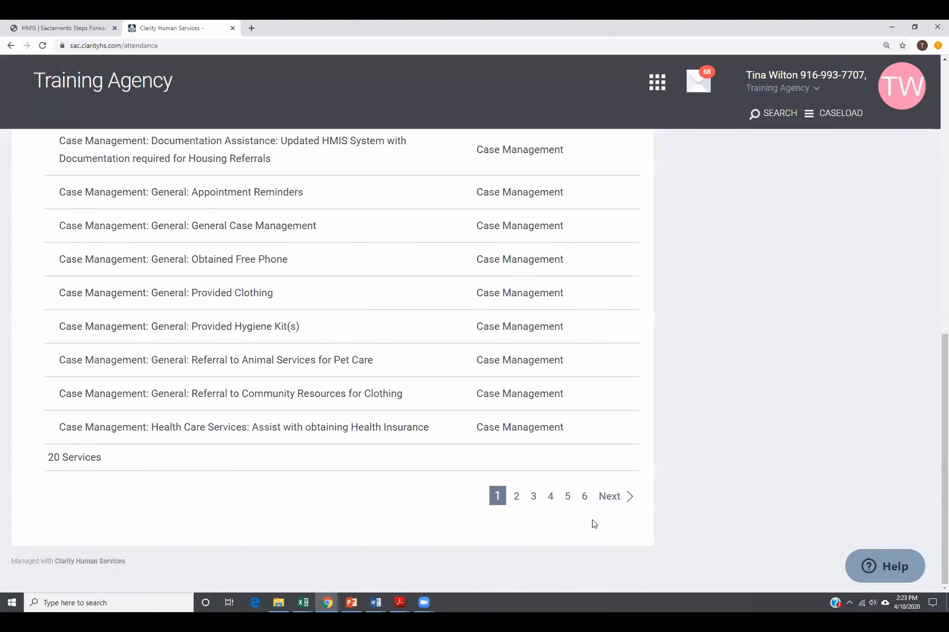
pyautogui.scroll(12, 351, 333)
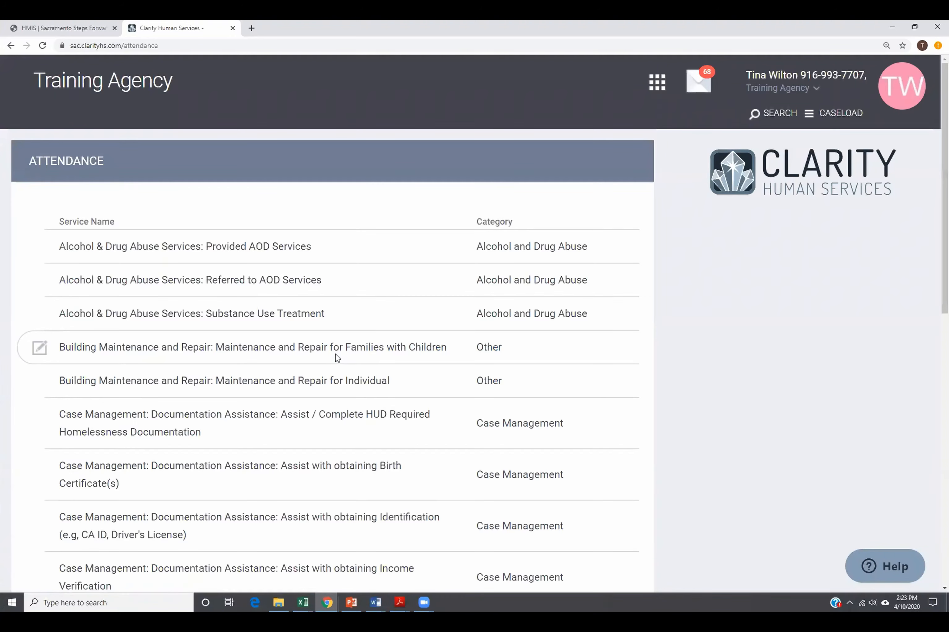
pyautogui.scroll(-10, 316, 345)
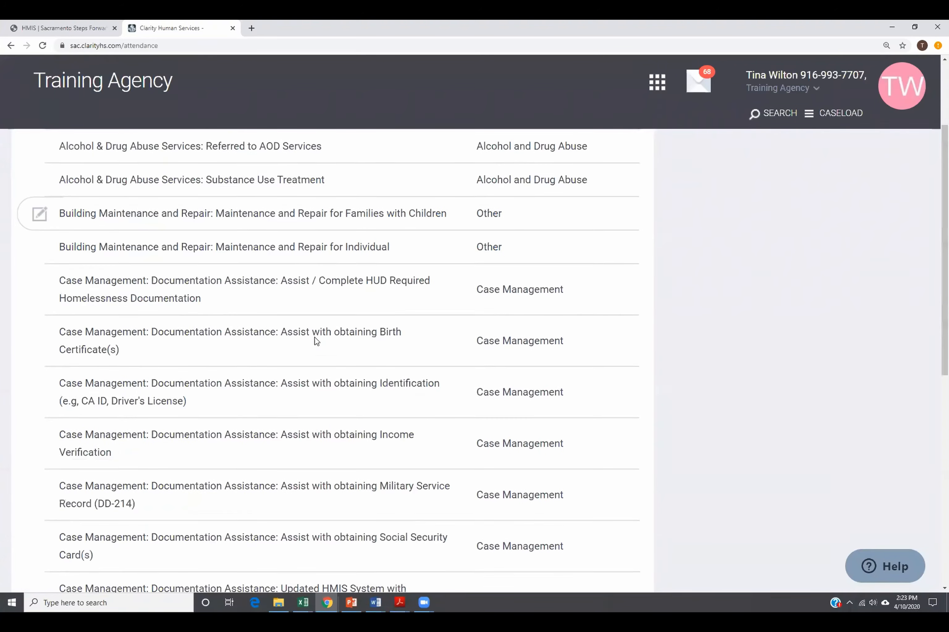
pyautogui.scroll(-2, 339, 322)
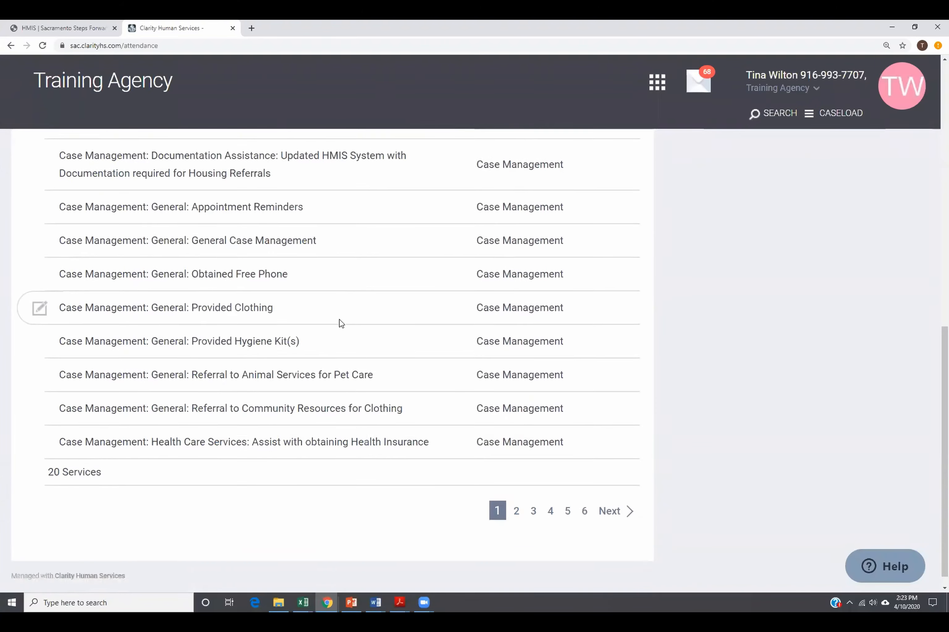
pyautogui.scroll(1, 341, 323)
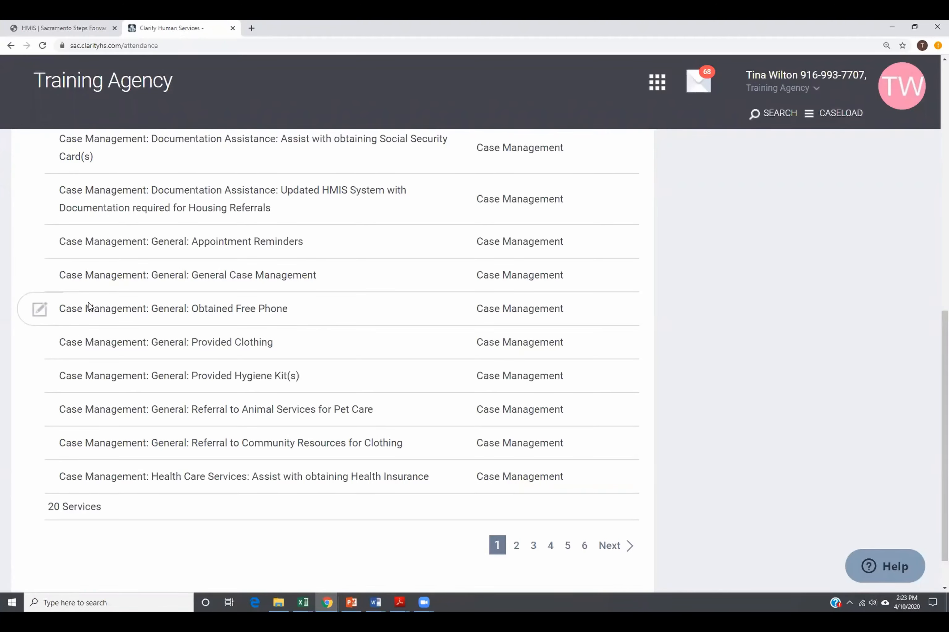
pyautogui.click(44, 281)
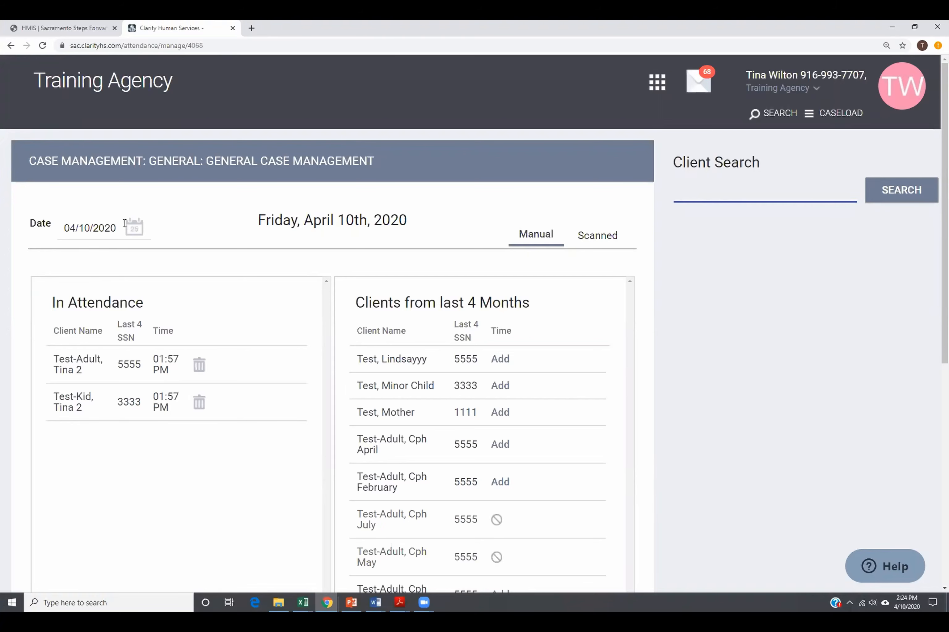
# Step: Add three clients from the last 4 months to the 04/10/2020 General Case Management attendance and switch to the PowerPoint slides
pyautogui.scroll(-3, 425, 261)
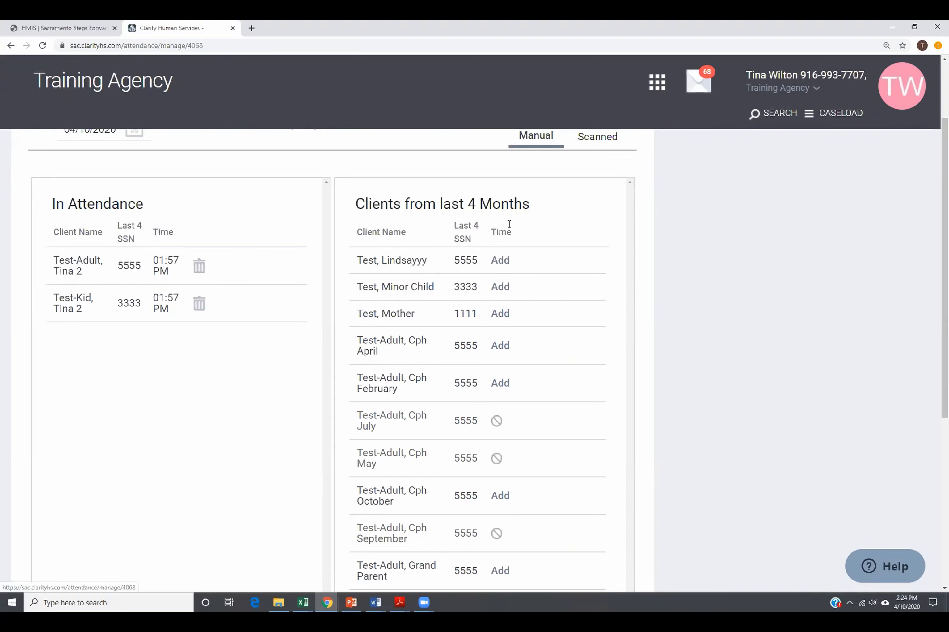
pyautogui.click(502, 263)
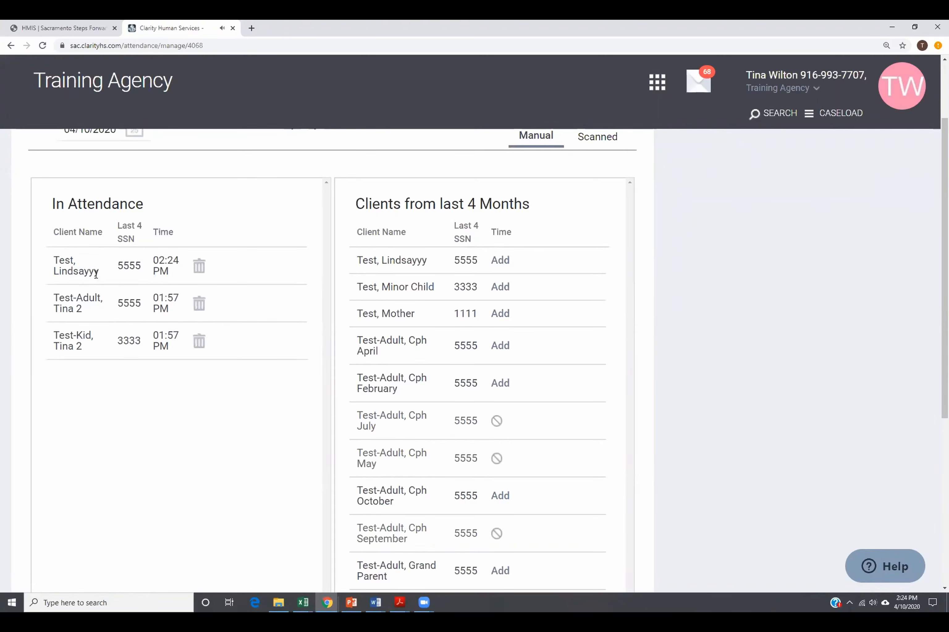
pyautogui.scroll(-2, 671, 407)
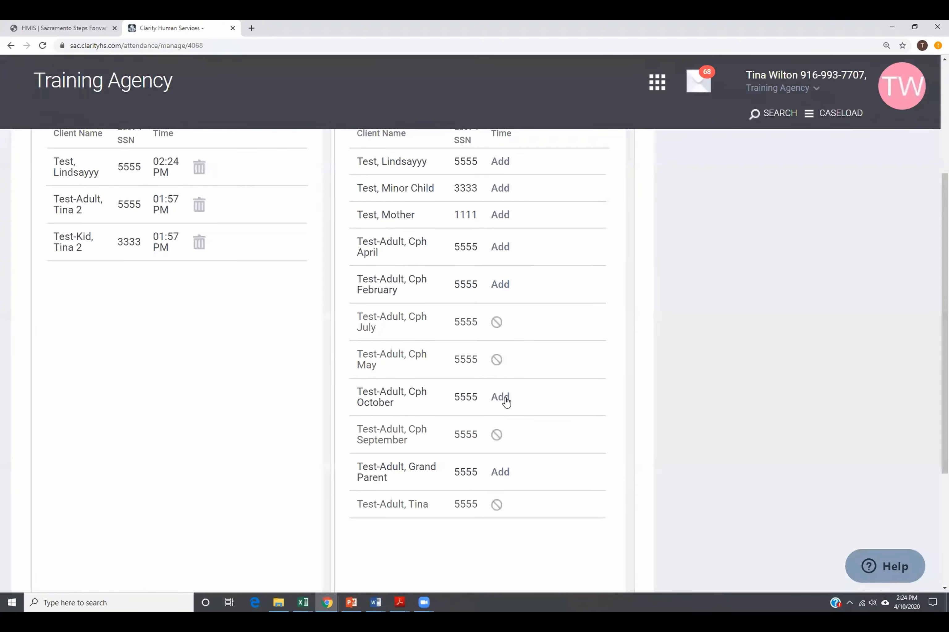
pyautogui.scroll(-3, 541, 469)
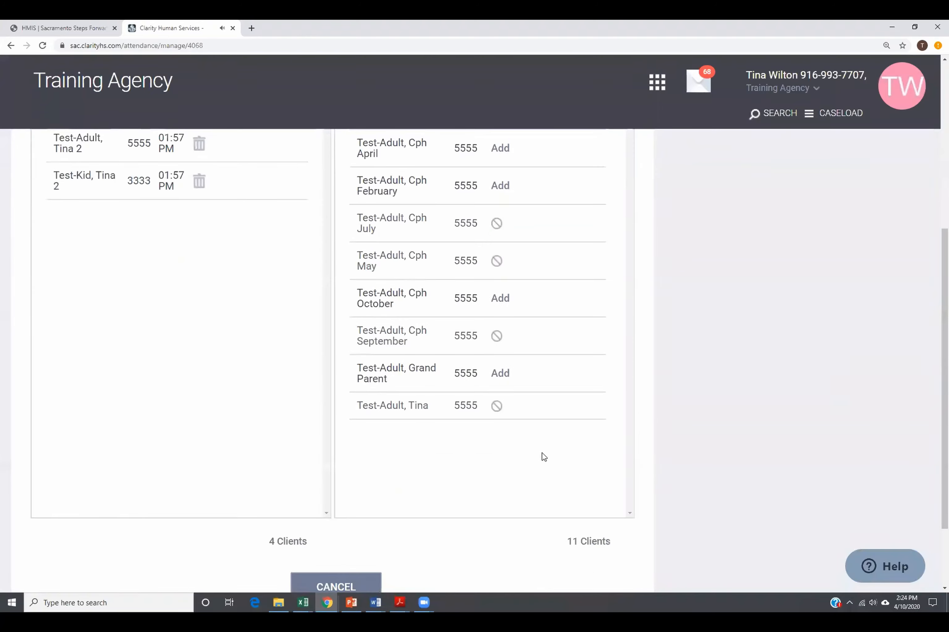
pyautogui.click(501, 377)
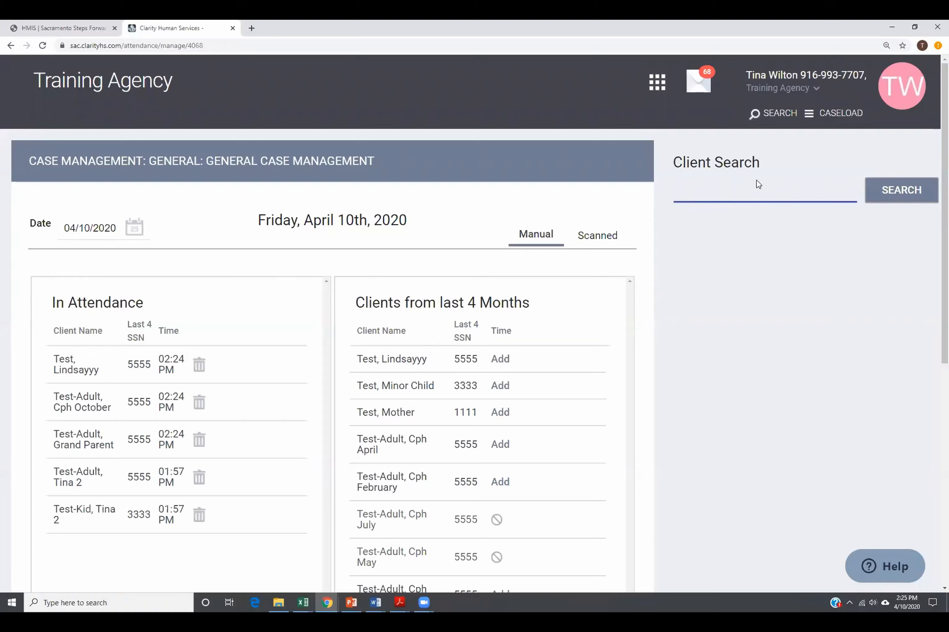
pyautogui.click(351, 602)
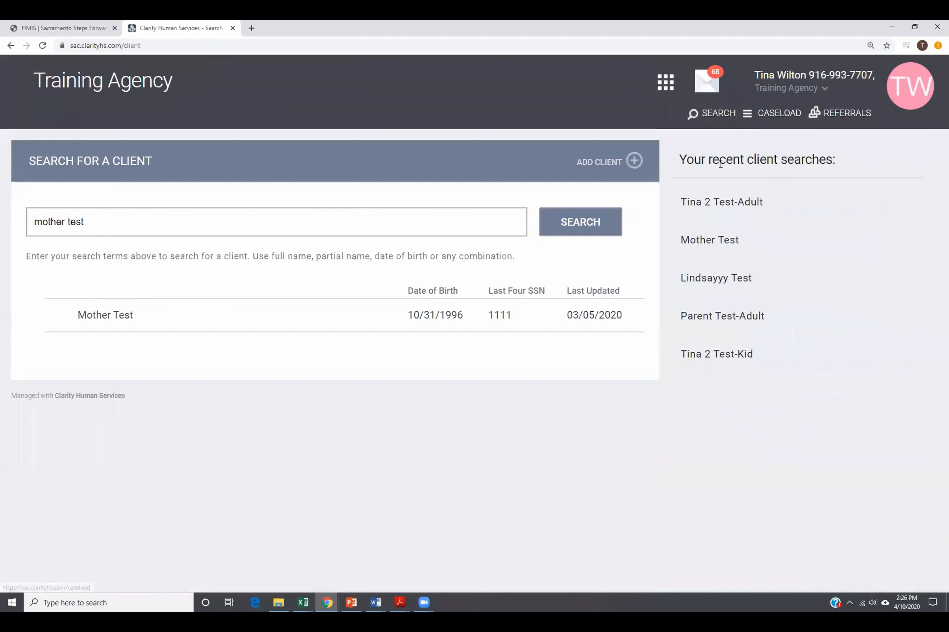
# Step: Open the adult test client's active E/E Emergency Shelter Training Program enrollment, starting from the recent client searches
pyautogui.click(751, 209)
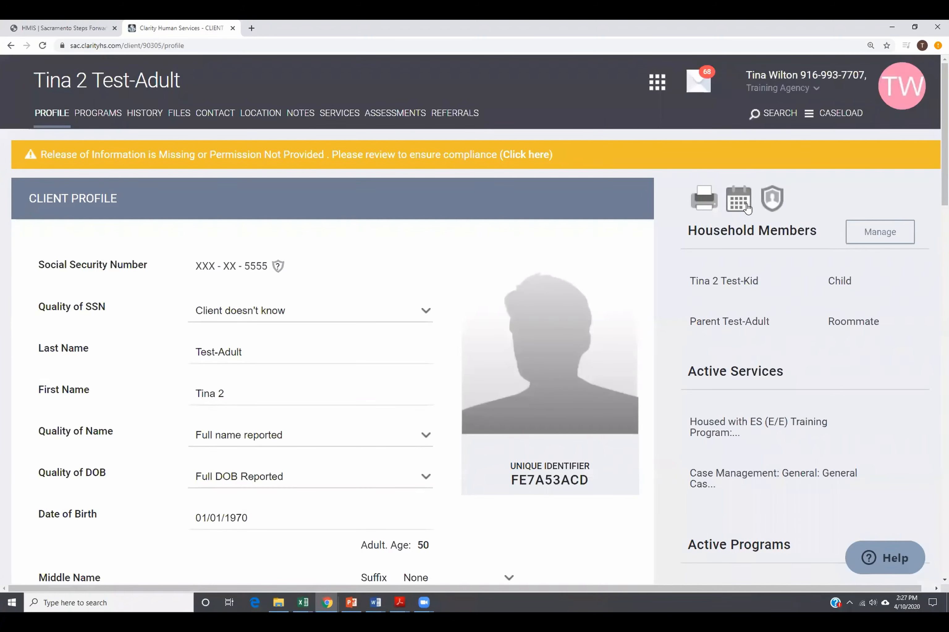
pyautogui.scroll(-3, 774, 420)
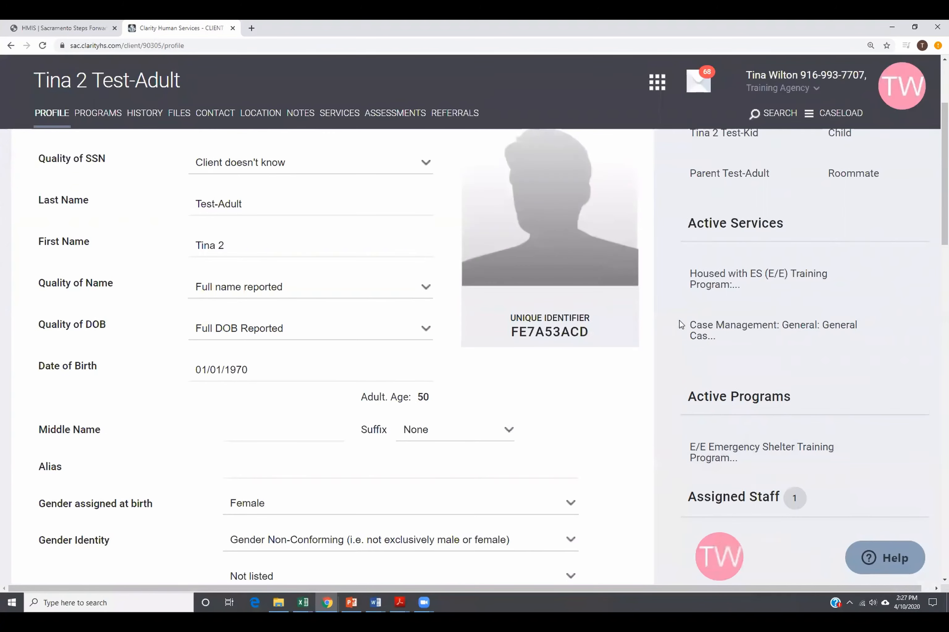
pyautogui.moveTo(807, 470)
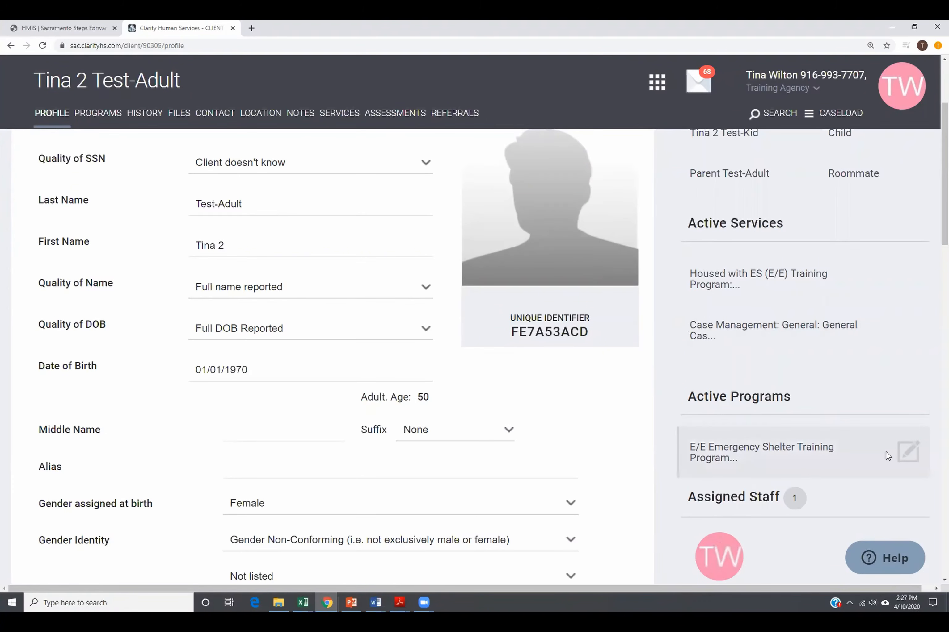
pyautogui.click(910, 460)
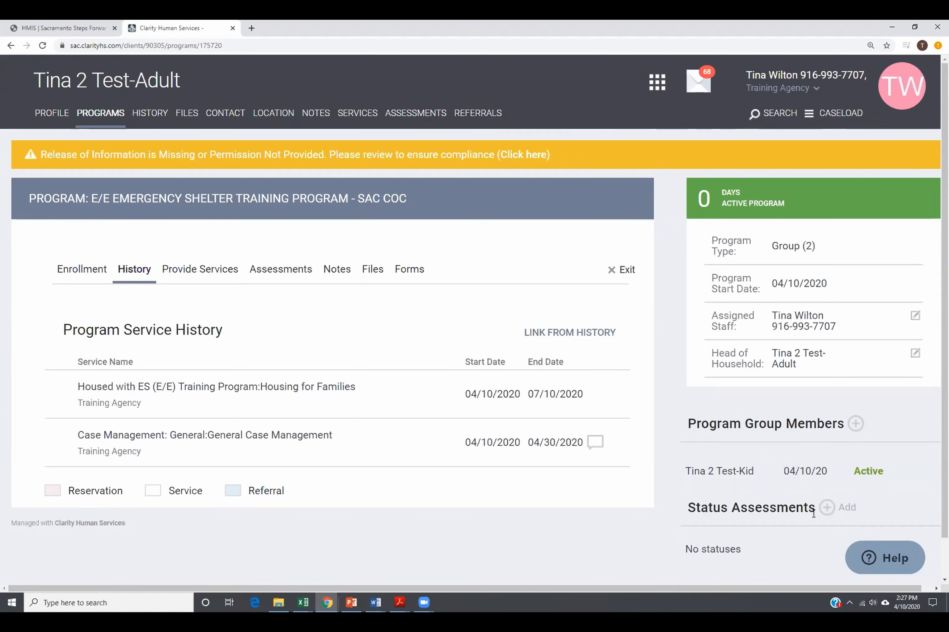
# Step: Start a status assessment for the adult client only and set the Project Status Date to 07/03/2020
pyautogui.click(827, 508)
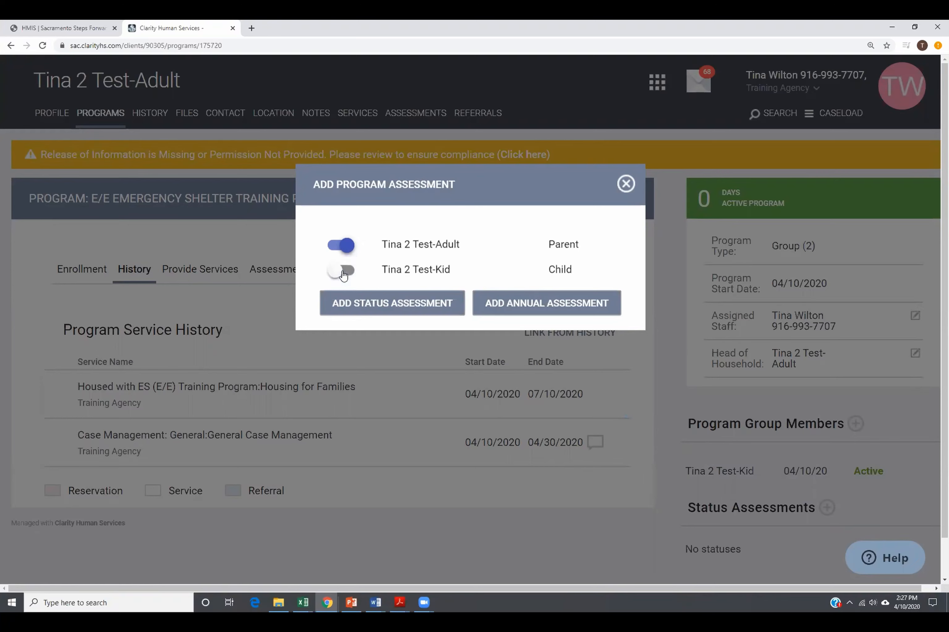
pyautogui.click(358, 310)
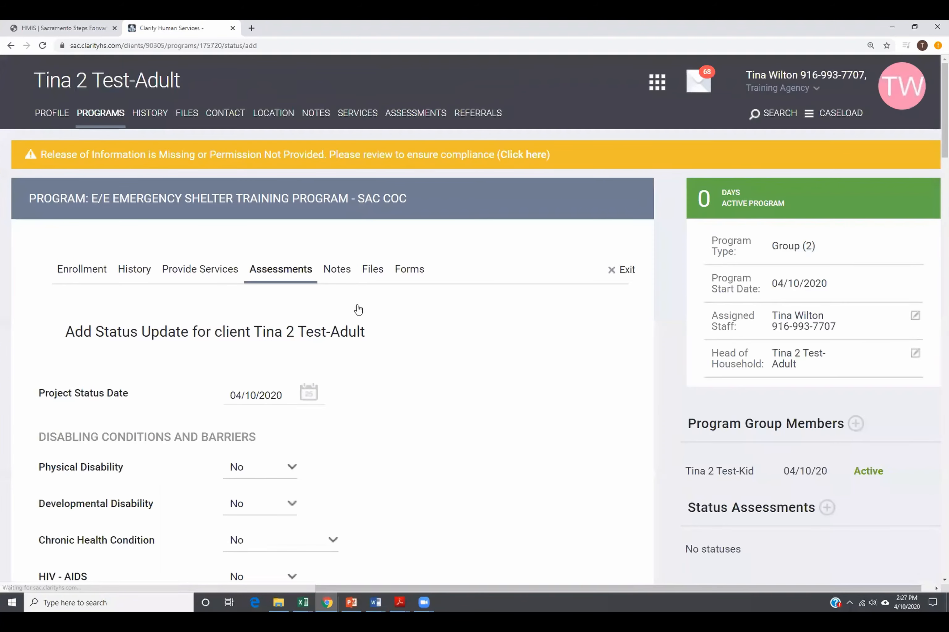
pyautogui.click(311, 394)
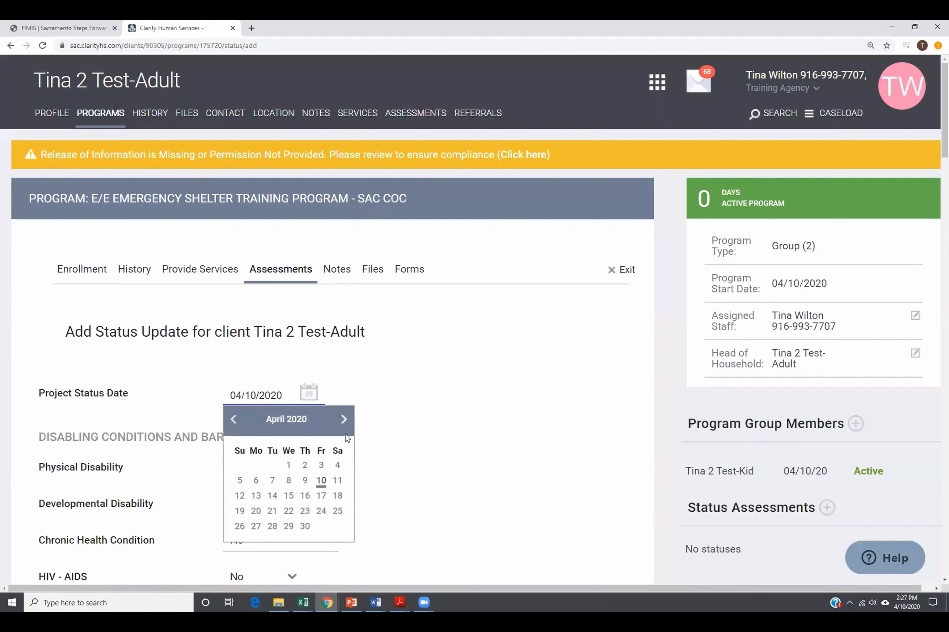
pyautogui.click(343, 423)
pyautogui.click(344, 423)
pyautogui.click(344, 423)
pyautogui.click(321, 465)
# Step: Set Mental Health Problem to Yes and its Receiving Services answer to Yes in the status update
pyautogui.scroll(-3, 388, 455)
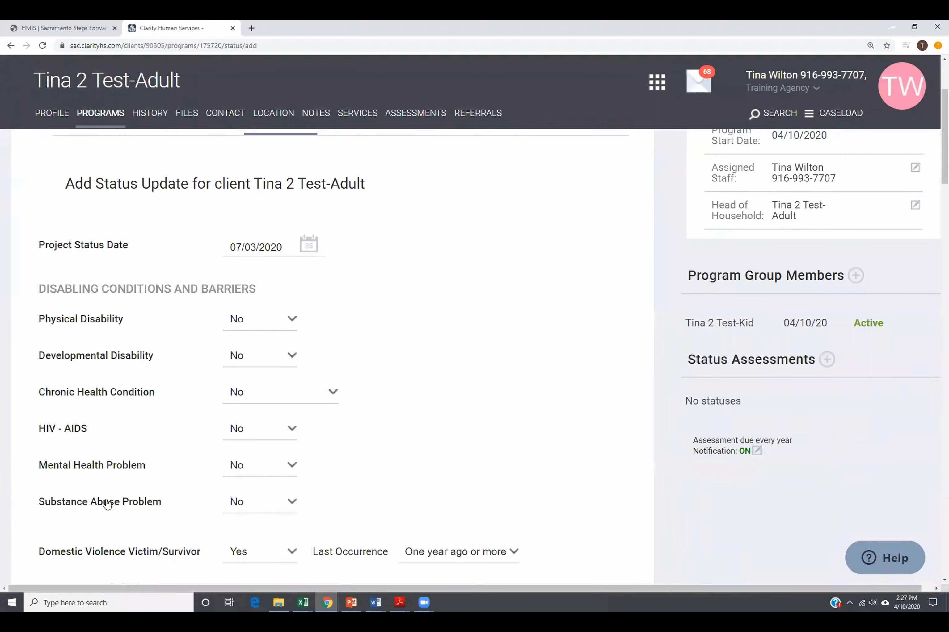
pyautogui.click(258, 479)
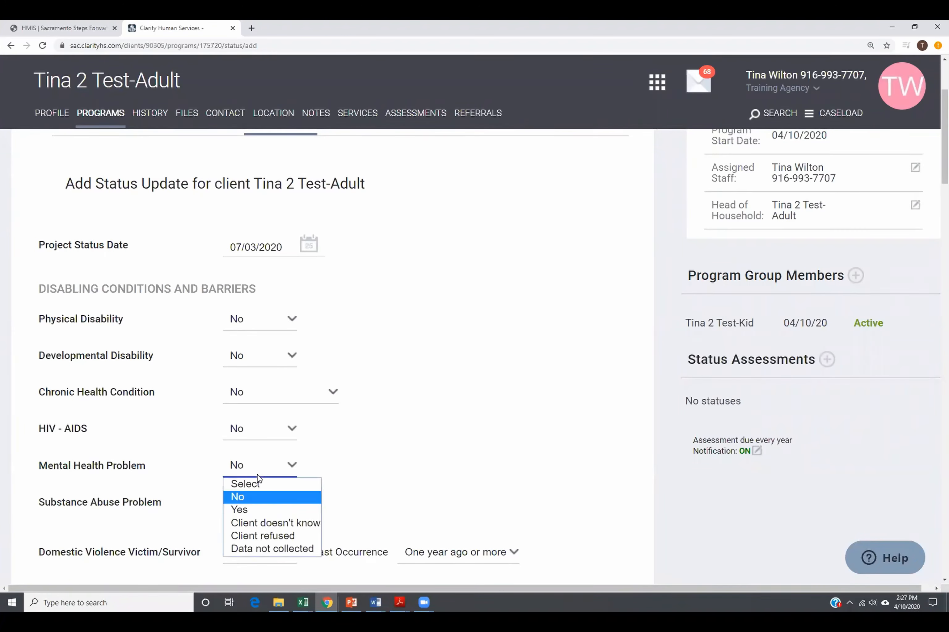
pyautogui.click(262, 514)
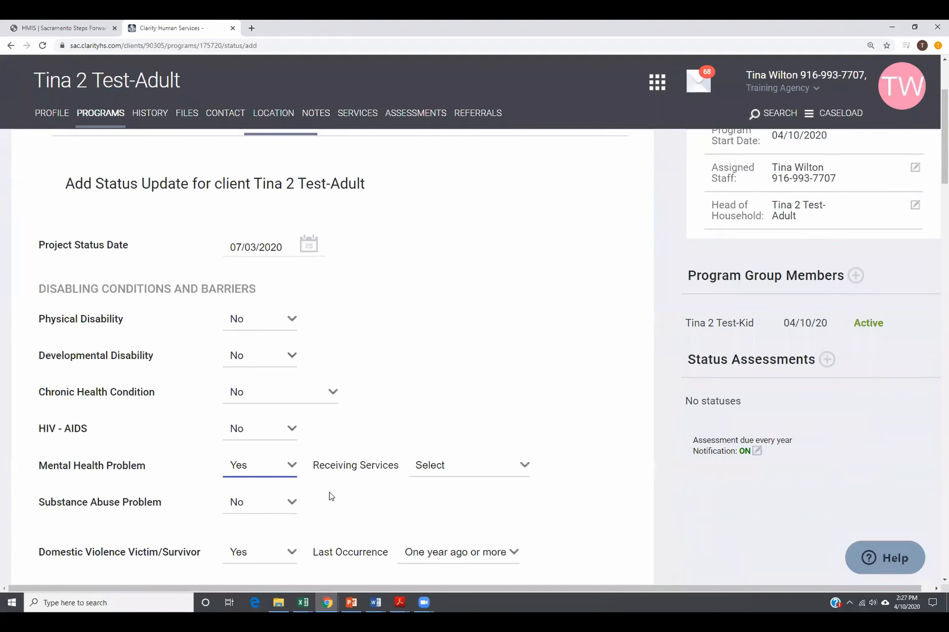
pyautogui.click(457, 474)
pyautogui.click(448, 510)
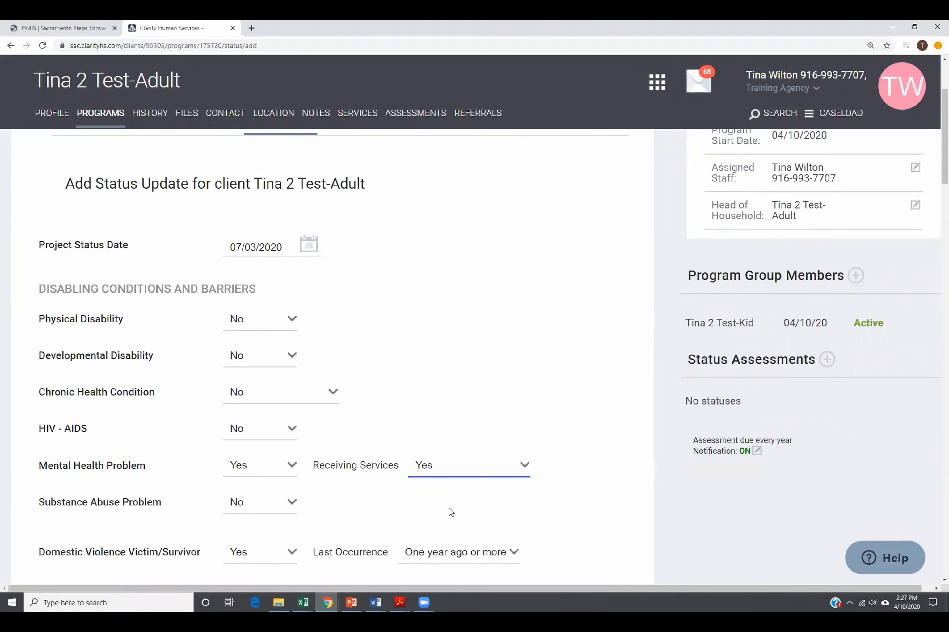
pyautogui.scroll(-2, 409, 477)
pyautogui.scroll(-5, 410, 475)
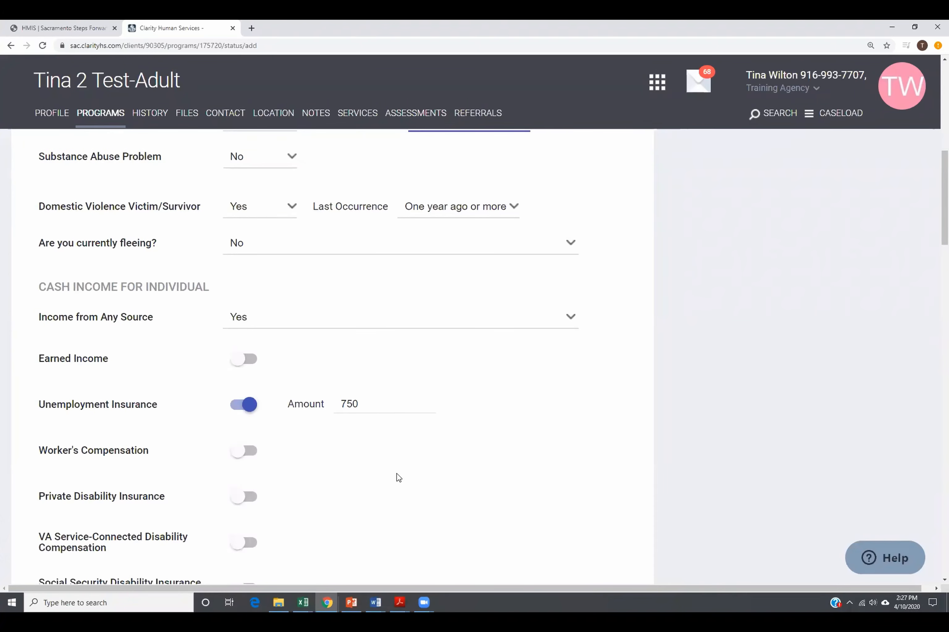
# Step: Turn off Unemployment Insurance and turn on Earned Income with an amount of 1500 in the status update's cash income section
pyautogui.click(252, 410)
pyautogui.click(243, 363)
pyautogui.click(362, 360)
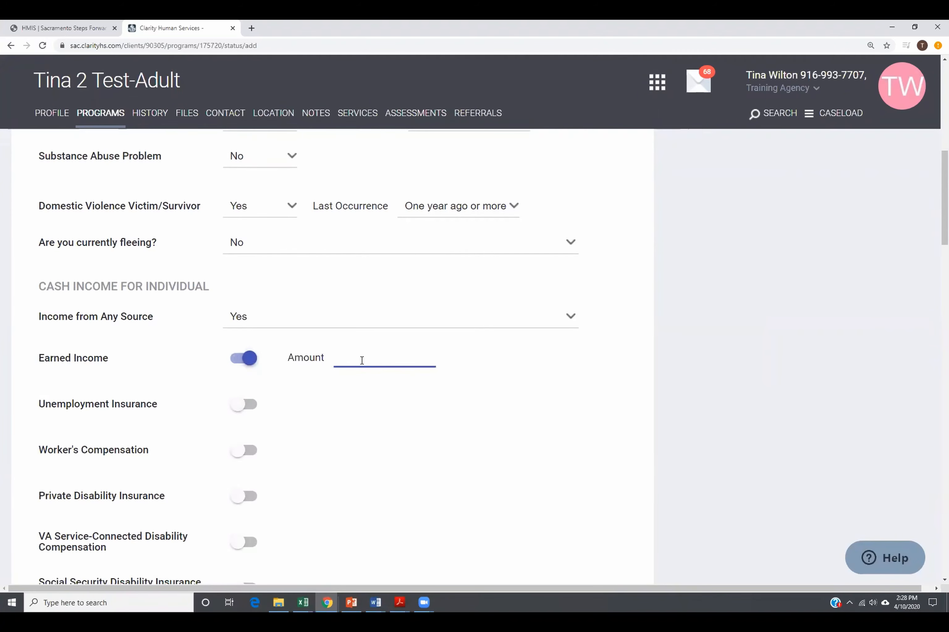
pyautogui.write('1500')
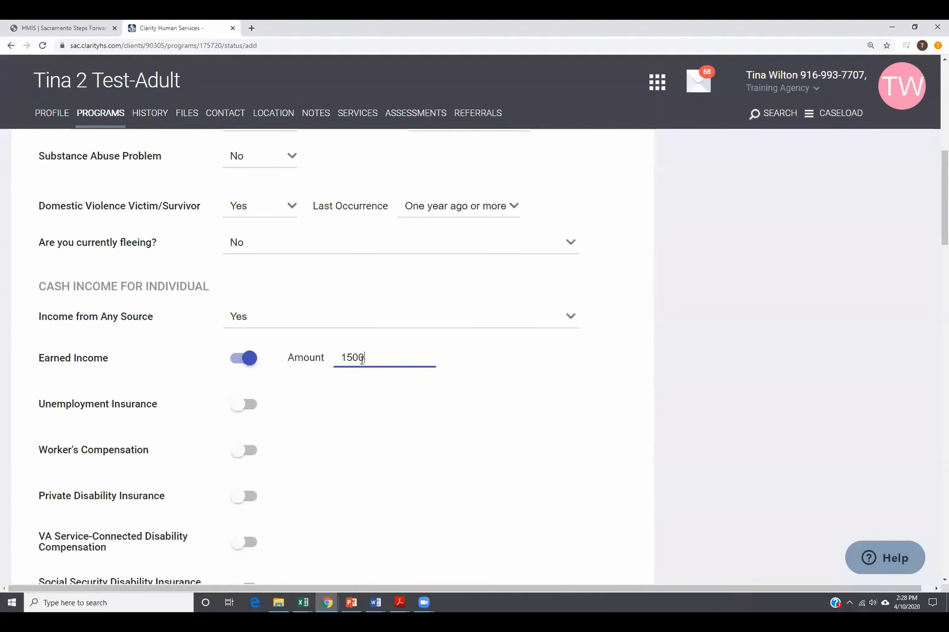
# Step: Save and close the status update assessment, leaving the remaining benefit, insurance, employment and education answers as they are
pyautogui.scroll(-9, 362, 387)
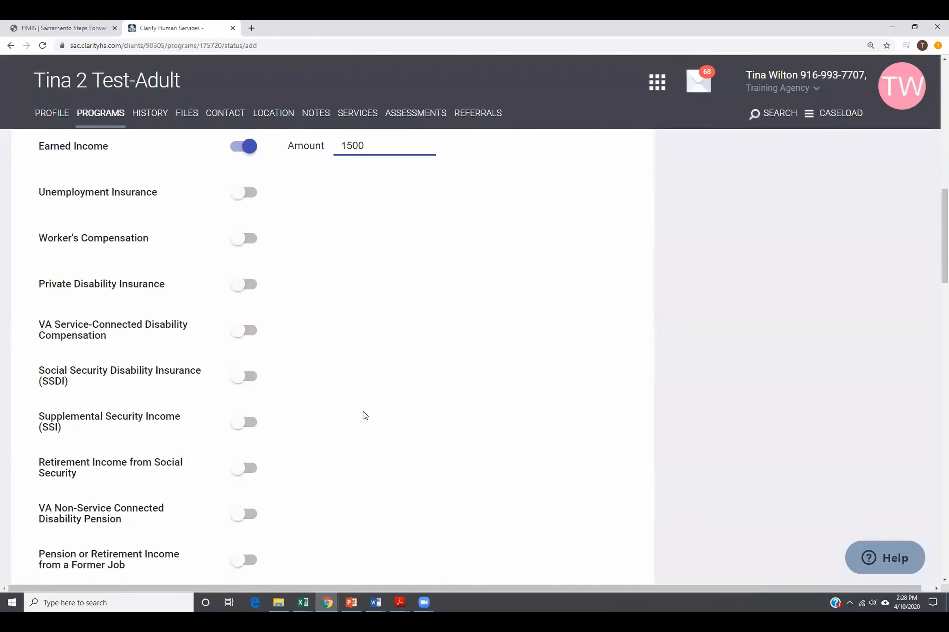
pyautogui.scroll(-20, 386, 463)
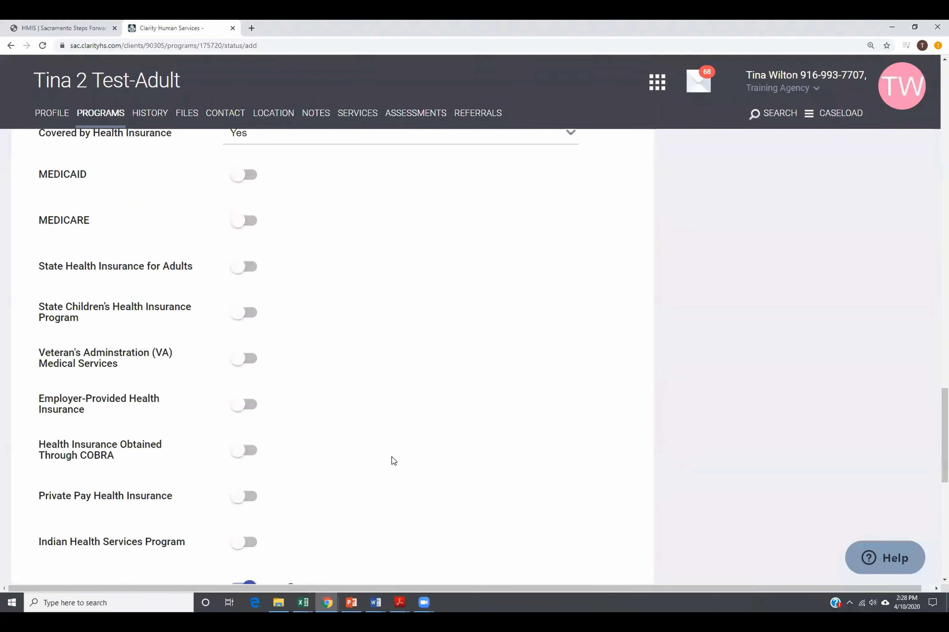
pyautogui.scroll(-5, 394, 461)
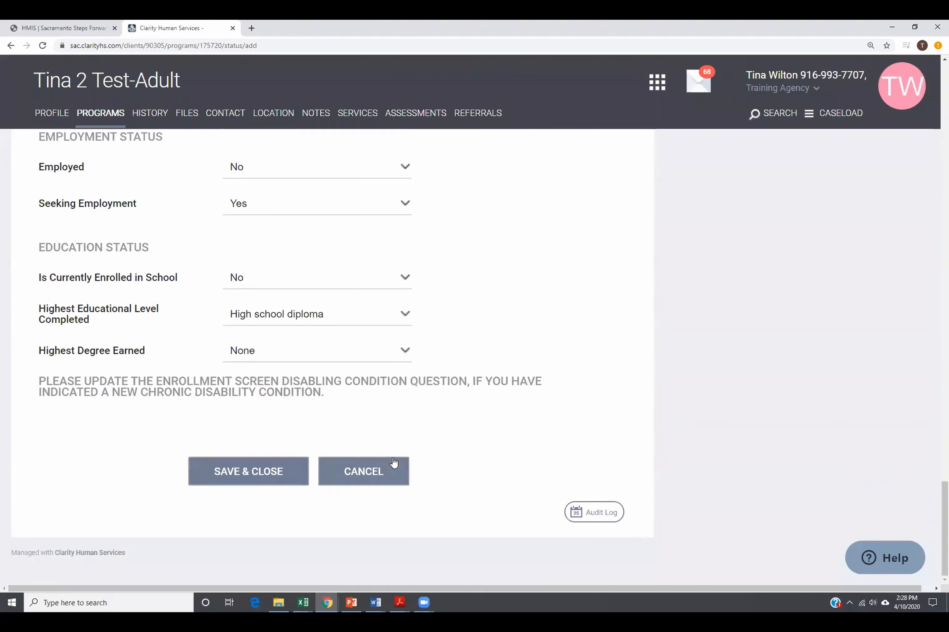
pyautogui.click(292, 480)
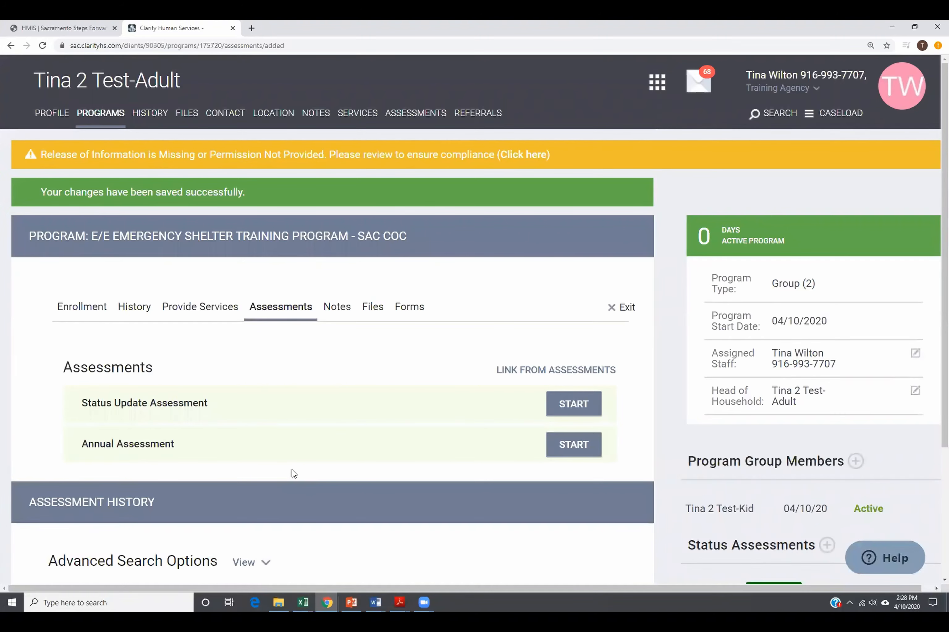
# Step: Open the 07/03/2020 Status Update Assessment for editing from the program's assessment history
pyautogui.scroll(-1, 265, 311)
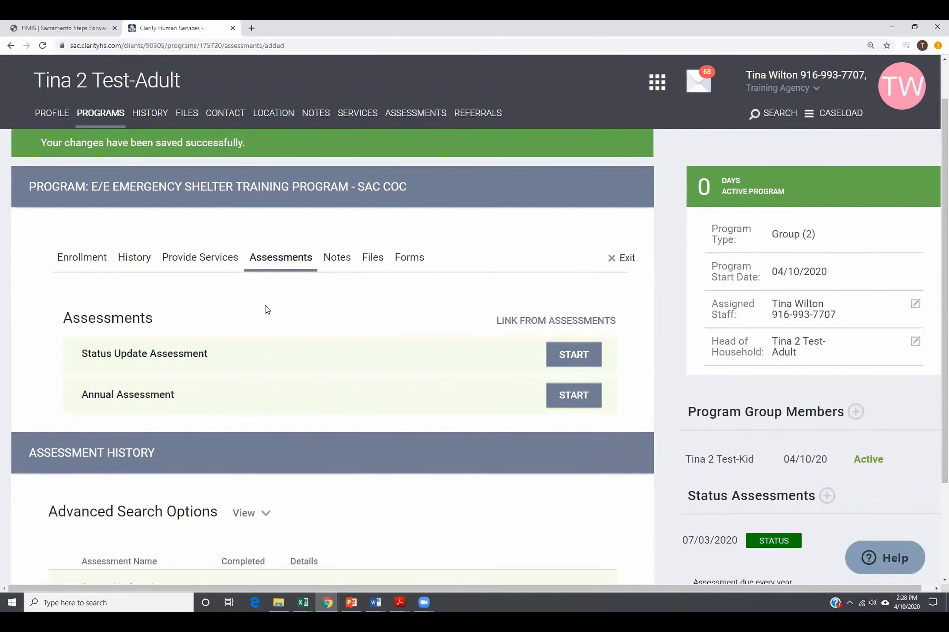
pyautogui.scroll(-2, 417, 485)
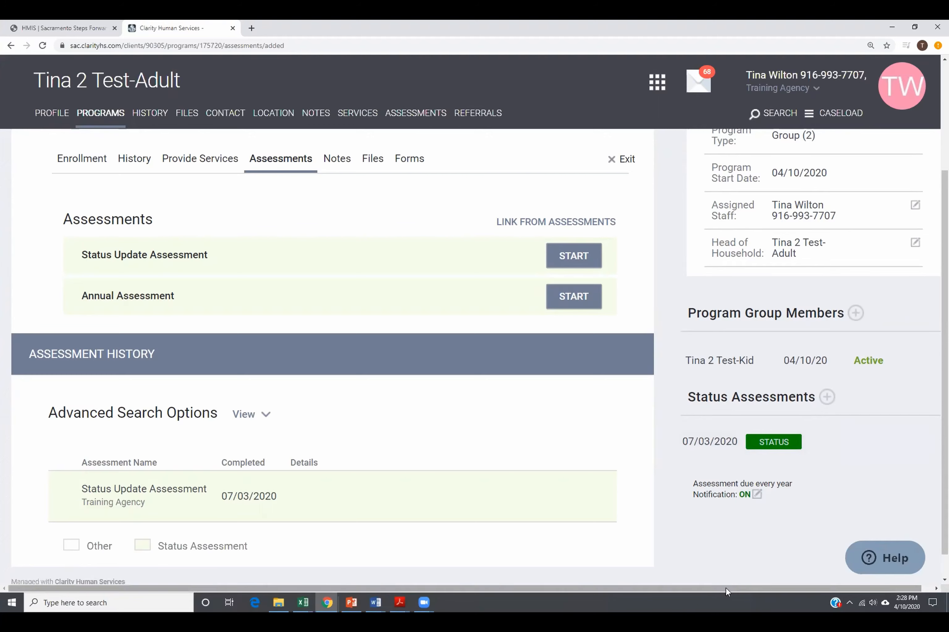
pyautogui.moveTo(725, 588); pyautogui.dragTo(829, 584)
pyautogui.moveTo(107, 506)
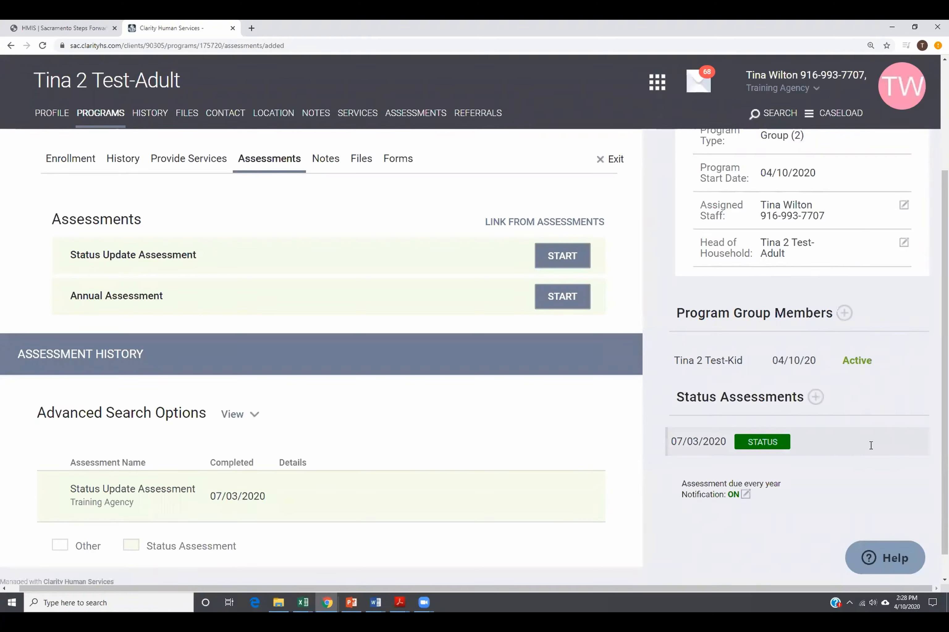
pyautogui.moveTo(104, 487)
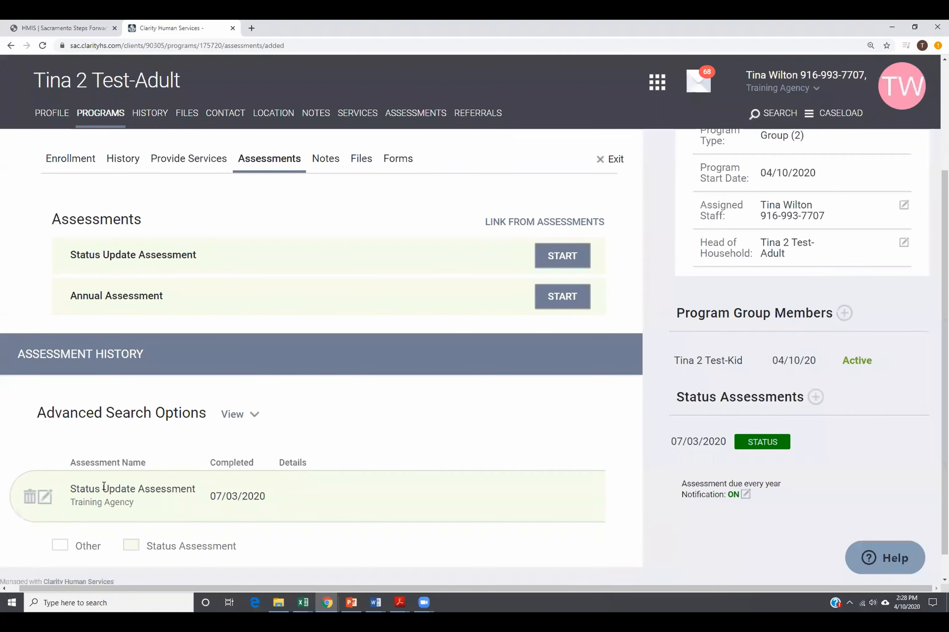
pyautogui.click(46, 499)
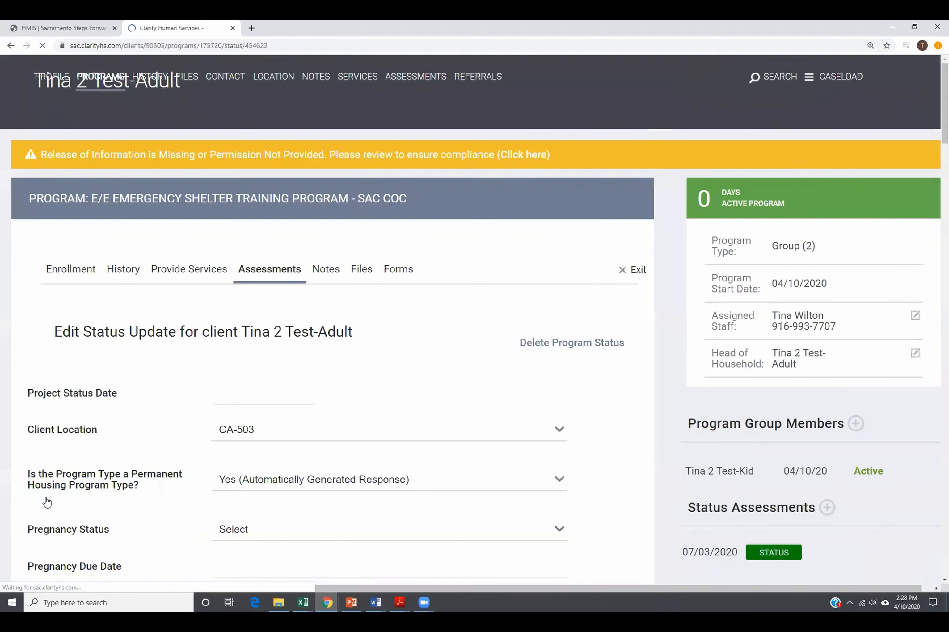
# Step: Review the saved status update's project status date, disabling conditions and barriers, and cash income answers
pyautogui.scroll(-6, 127, 476)
pyautogui.scroll(-5, 131, 484)
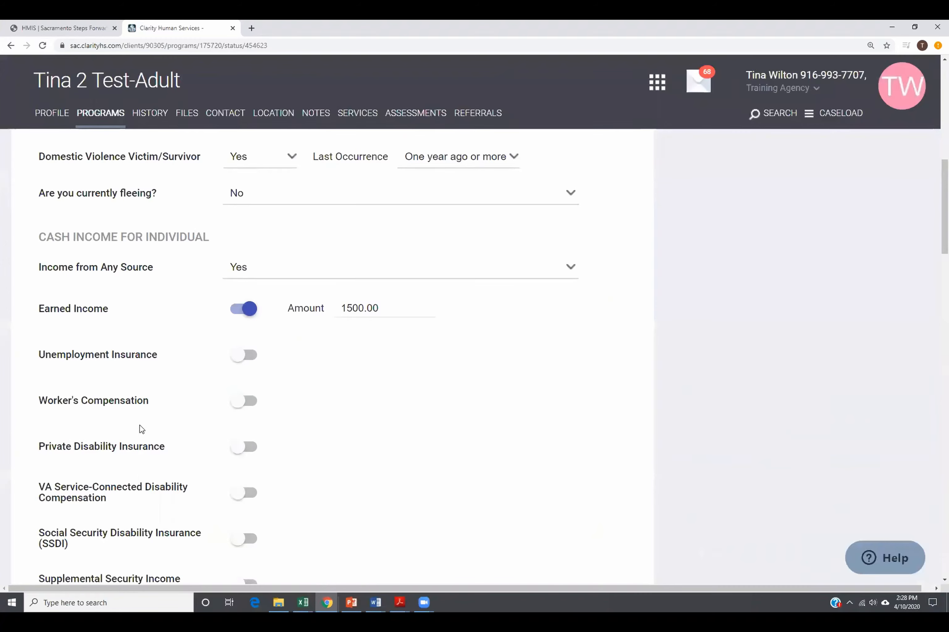
pyautogui.scroll(-1, 142, 429)
pyautogui.scroll(7, 142, 429)
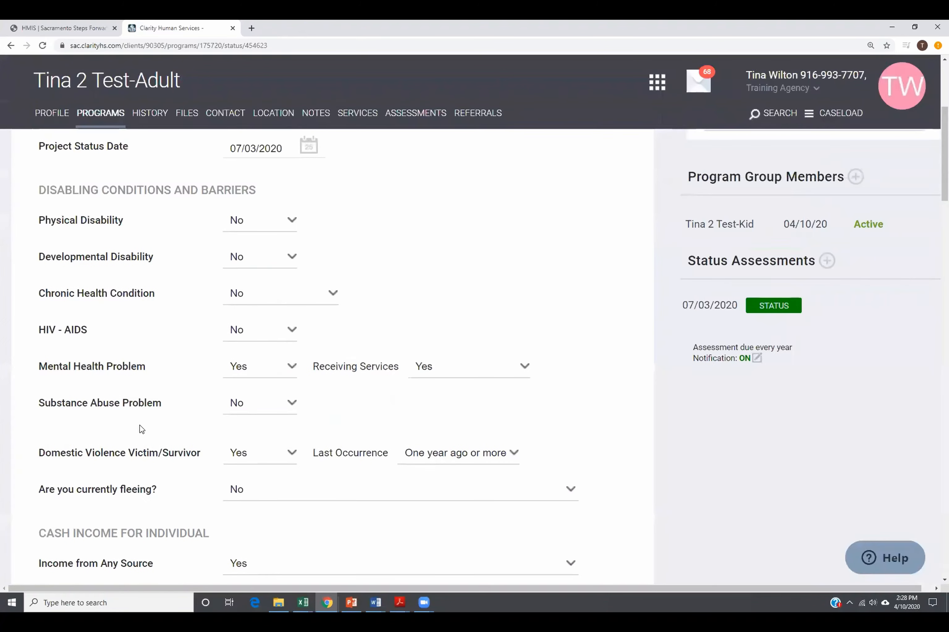
pyautogui.scroll(1, 142, 430)
pyautogui.scroll(-1, 100, 335)
pyautogui.scroll(3, 253, 366)
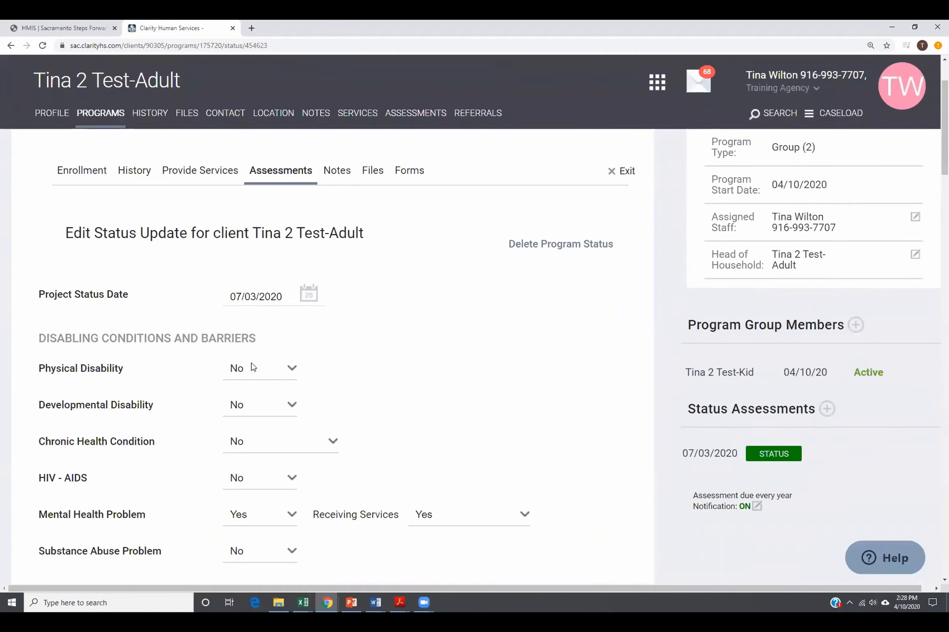
pyautogui.scroll(-5, 253, 366)
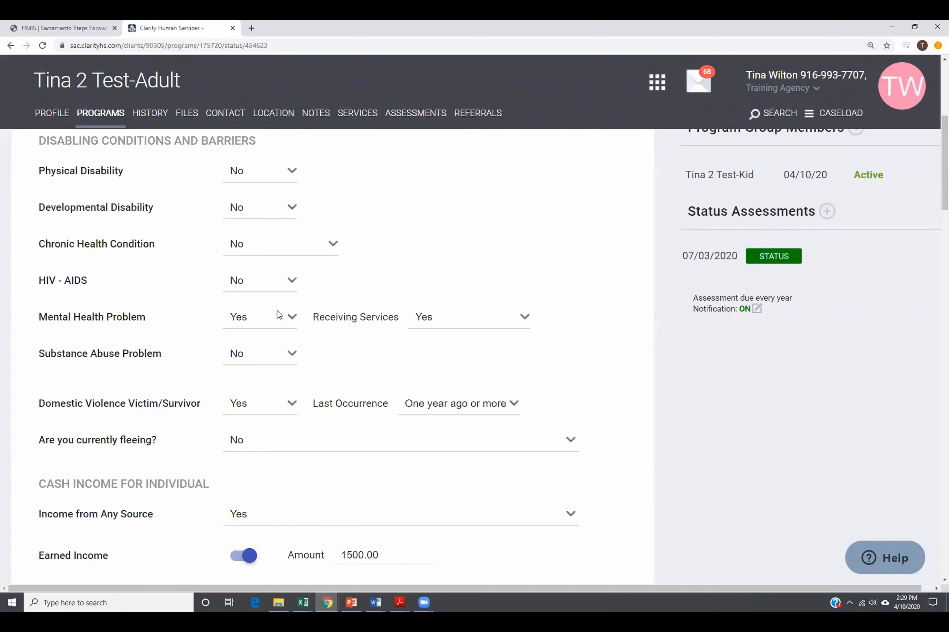
pyautogui.scroll(7, 296, 426)
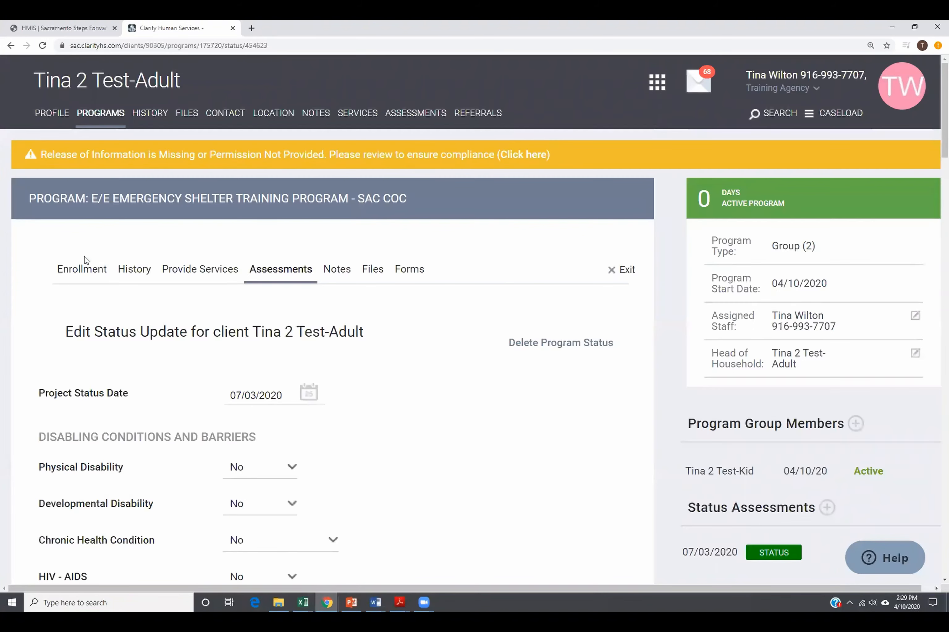
# Step: Set Disabling Condition to Yes on the program's enrollment screen and save the changes
pyautogui.click(89, 272)
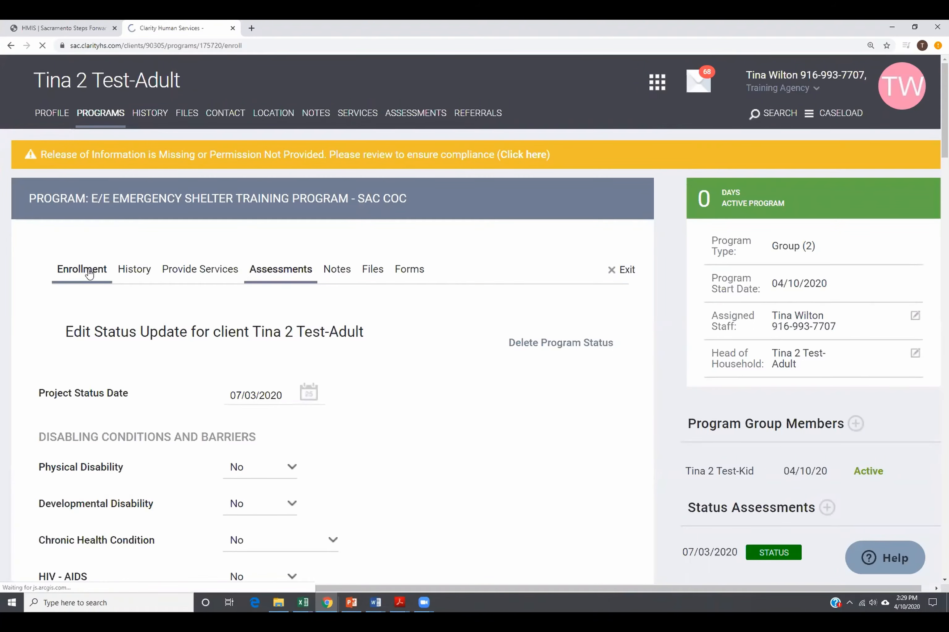
pyautogui.scroll(-1, 132, 428)
pyautogui.scroll(-15, 133, 428)
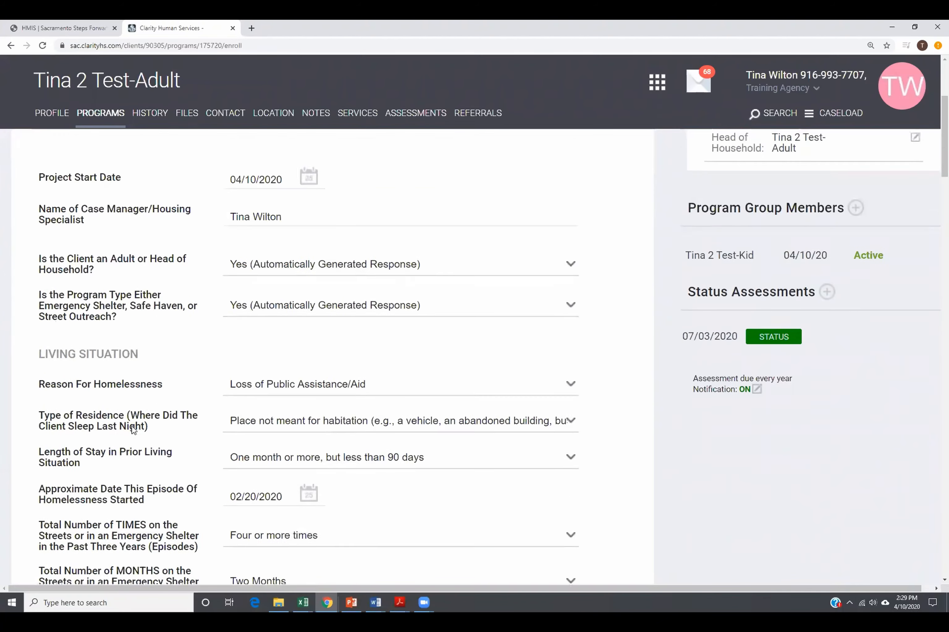
pyautogui.scroll(-1, 133, 428)
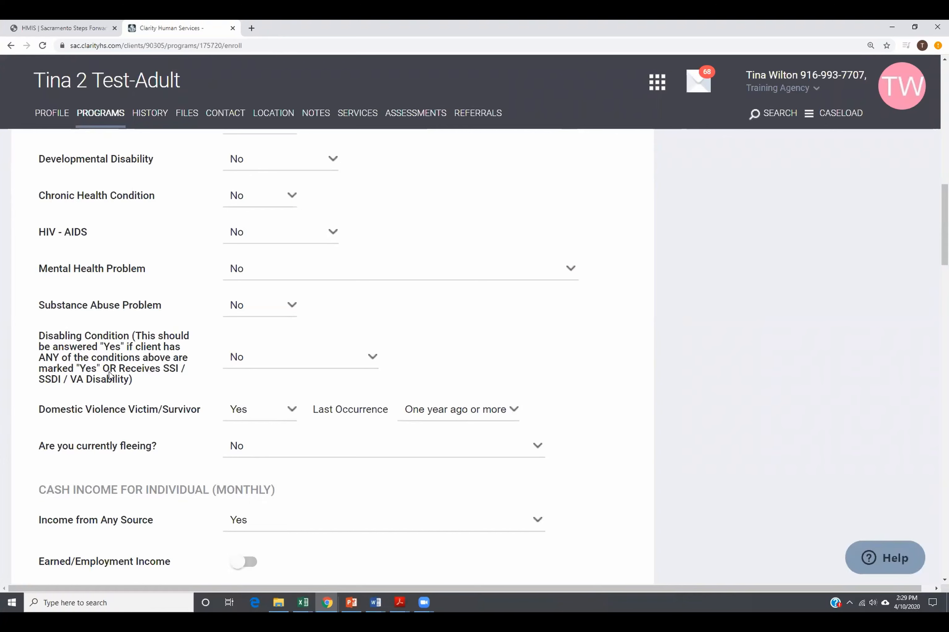
pyautogui.click(259, 363)
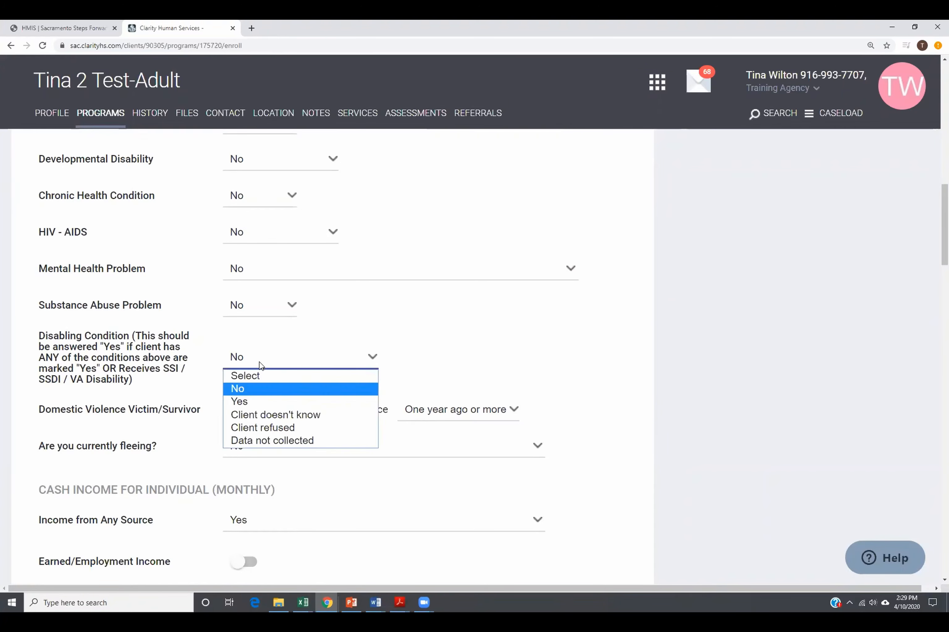
pyautogui.click(266, 404)
pyautogui.scroll(5, 179, 341)
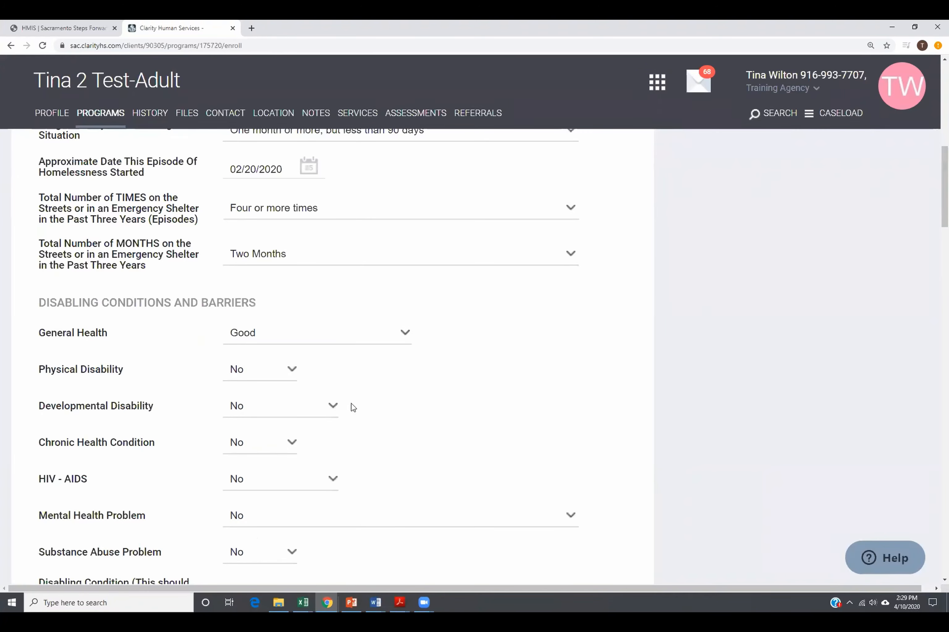
pyautogui.scroll(-5, 333, 412)
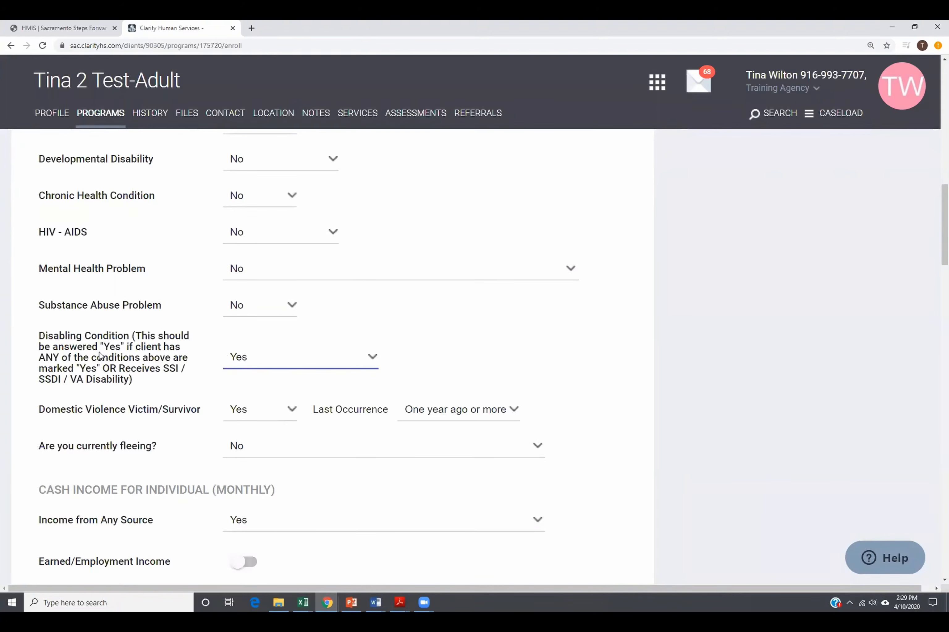
pyautogui.scroll(-11, 460, 416)
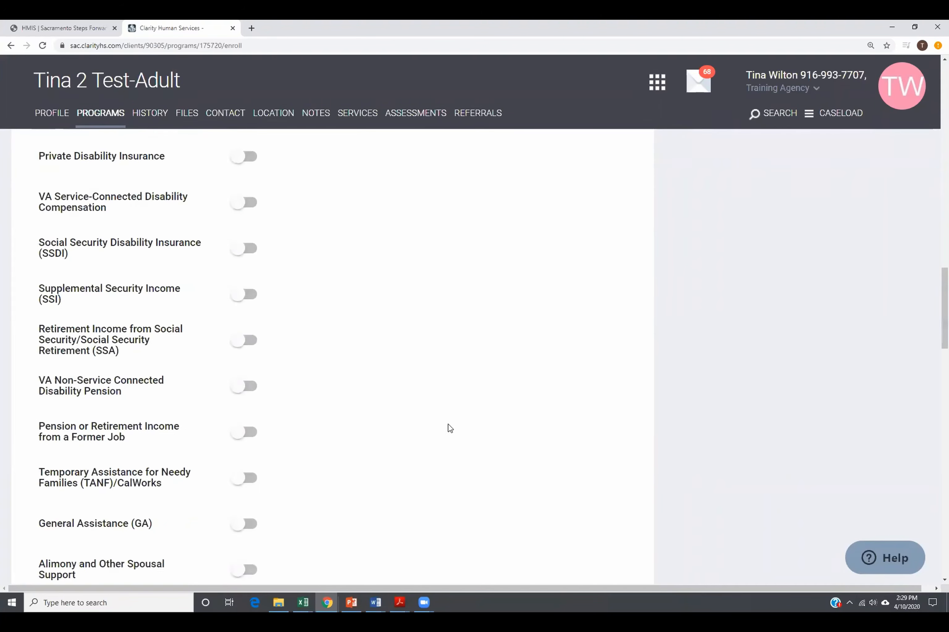
pyautogui.scroll(-20, 449, 428)
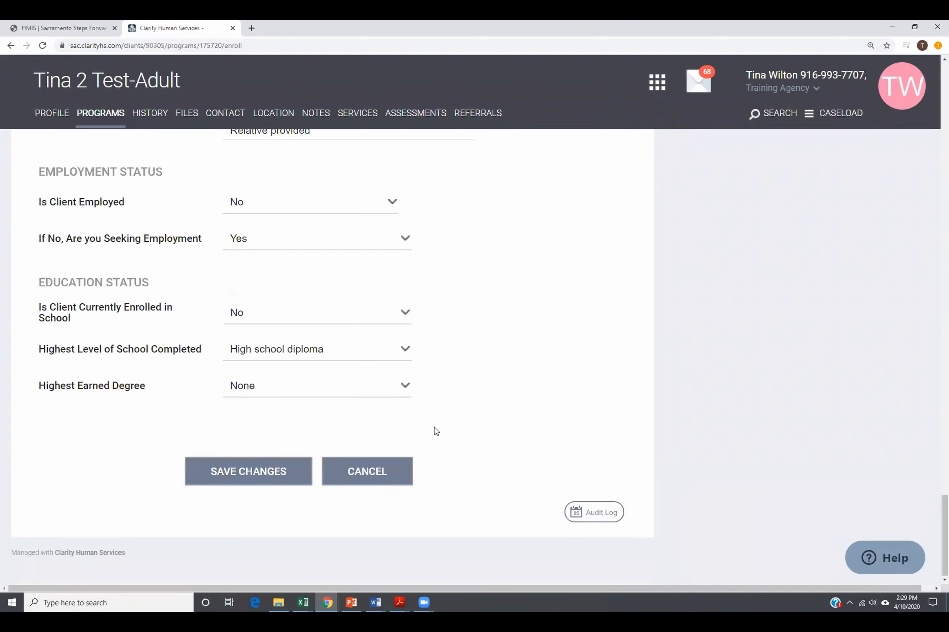
pyautogui.click(261, 476)
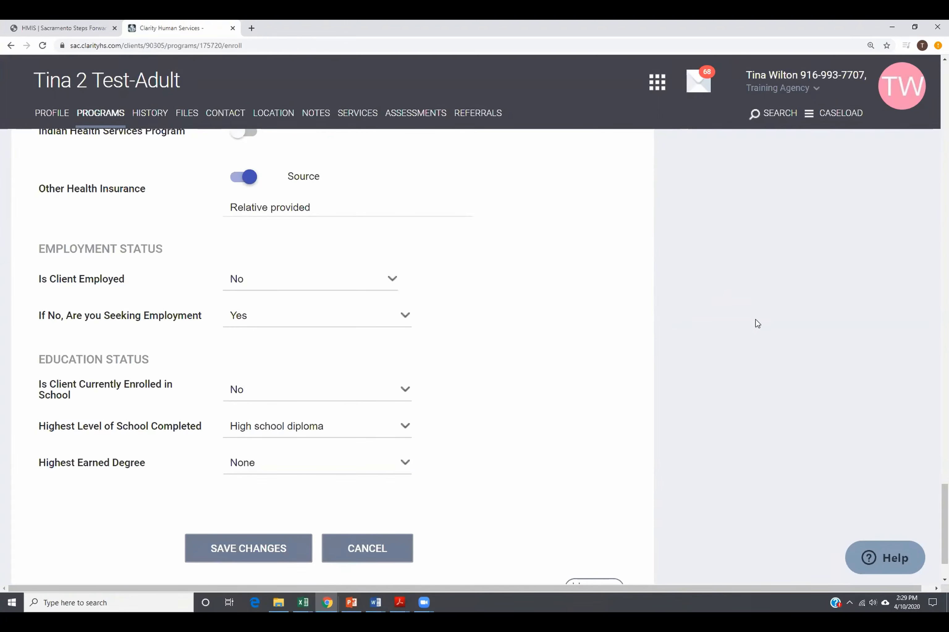
# Step: Switch to the PowerPoint slide show and advance to the slide on when to complete program status and annual assessments
pyautogui.scroll(15, 444, 339)
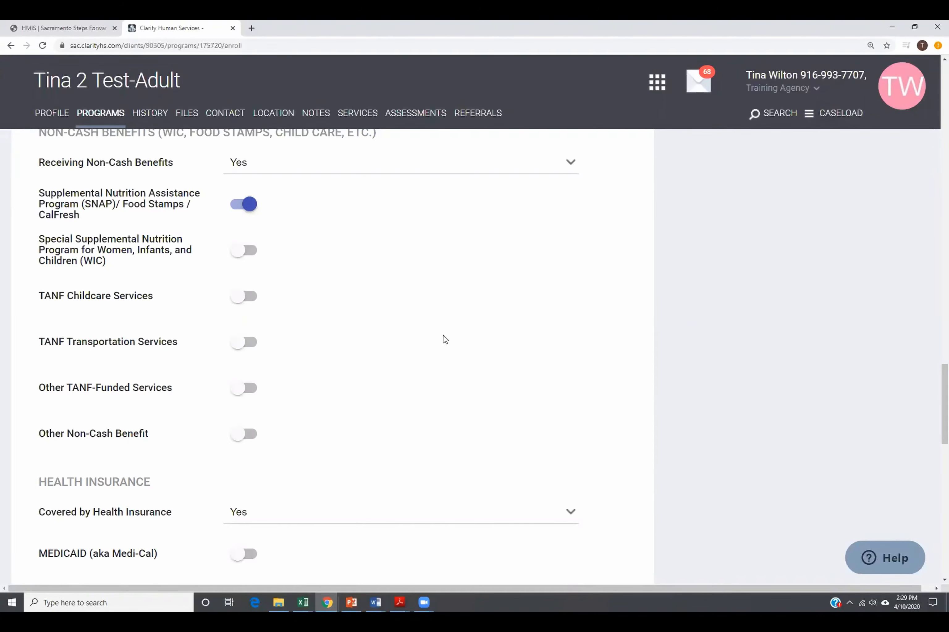
pyautogui.scroll(20, 452, 346)
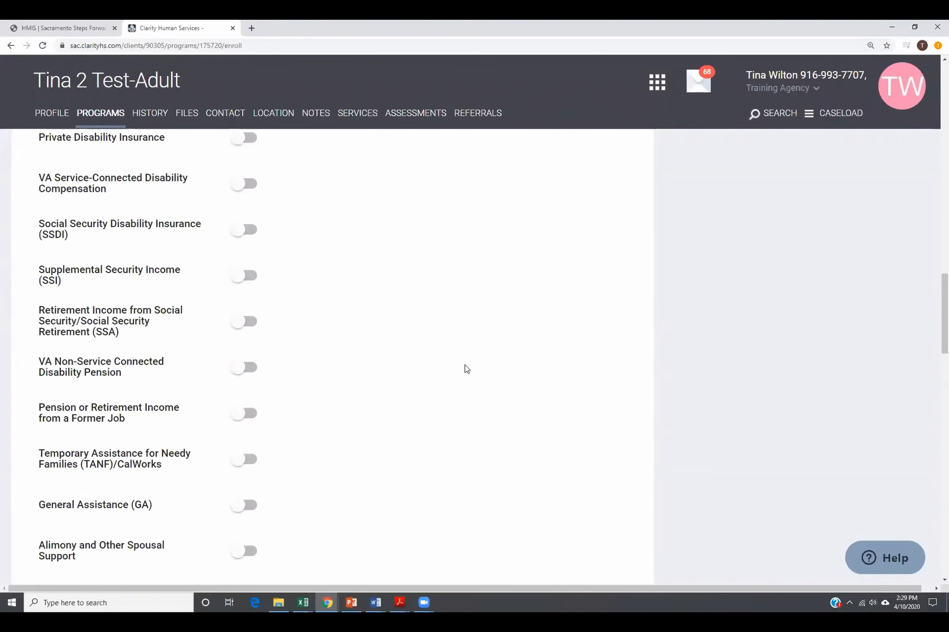
pyautogui.click(373, 602)
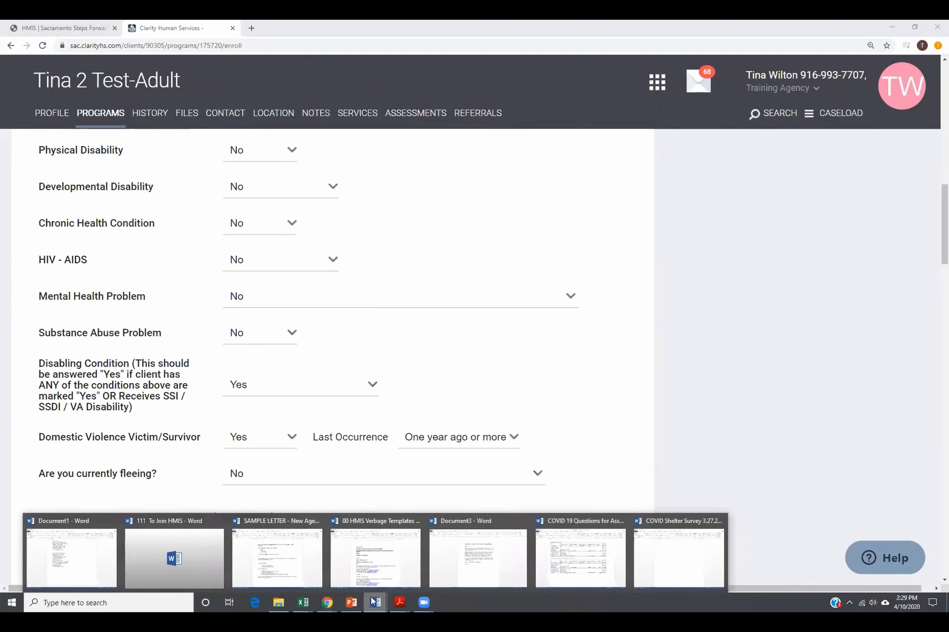
pyautogui.click(352, 602)
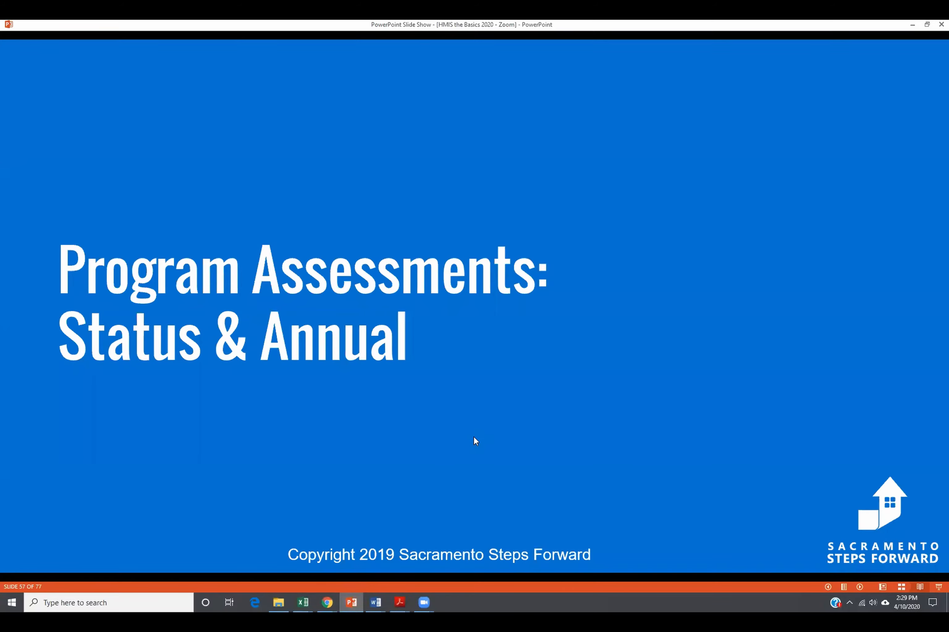
pyautogui.click(474, 437)
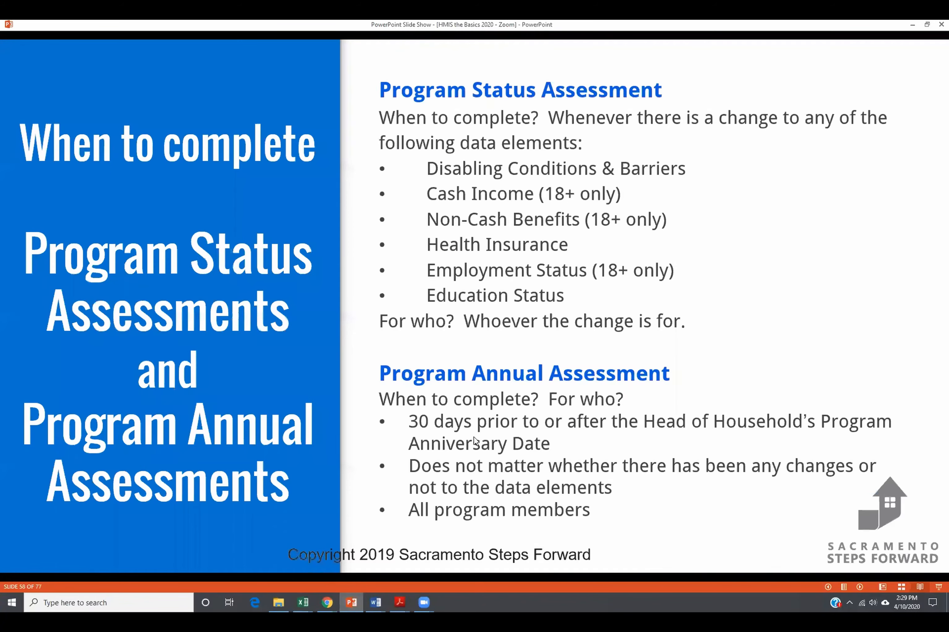